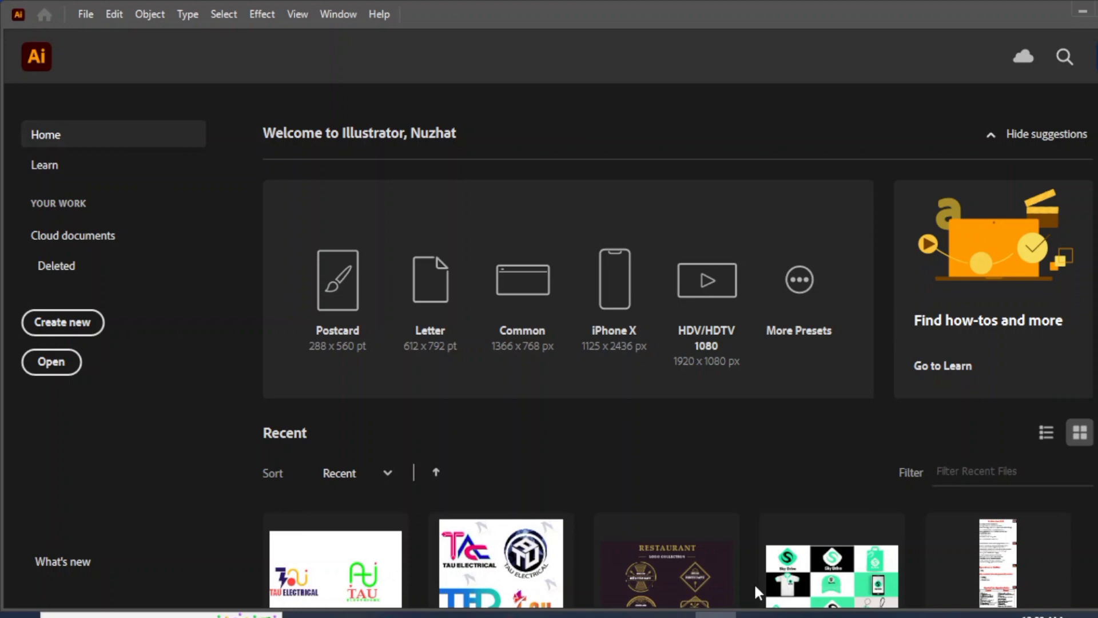
- Start a new 3.5 × 2 in landscape document measured in inches with two artboards
click(70, 326)
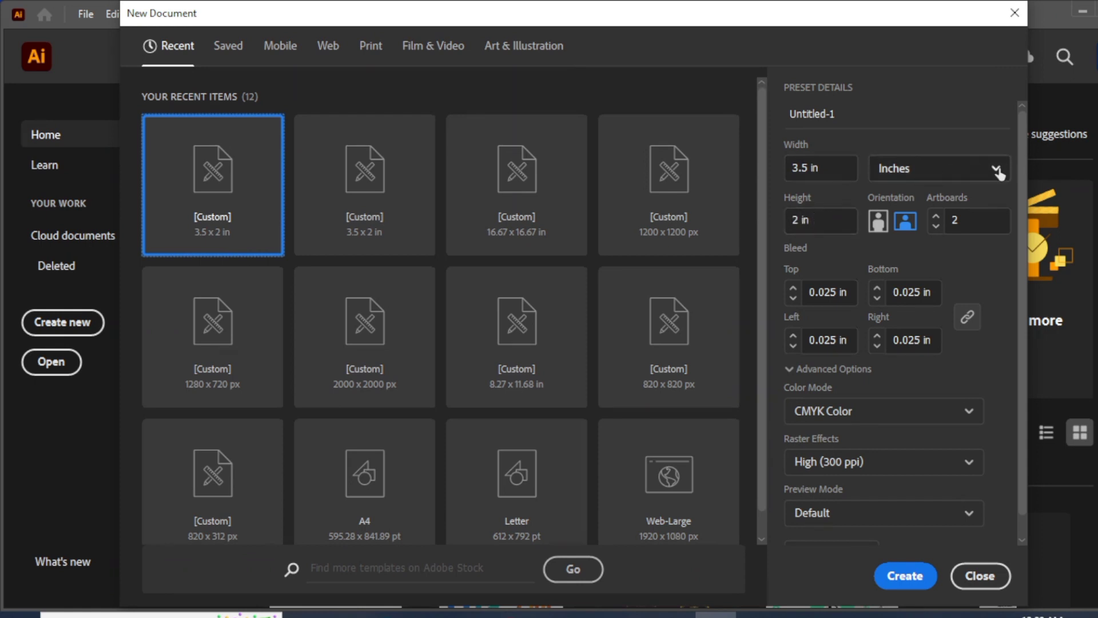
click(998, 174)
click(915, 279)
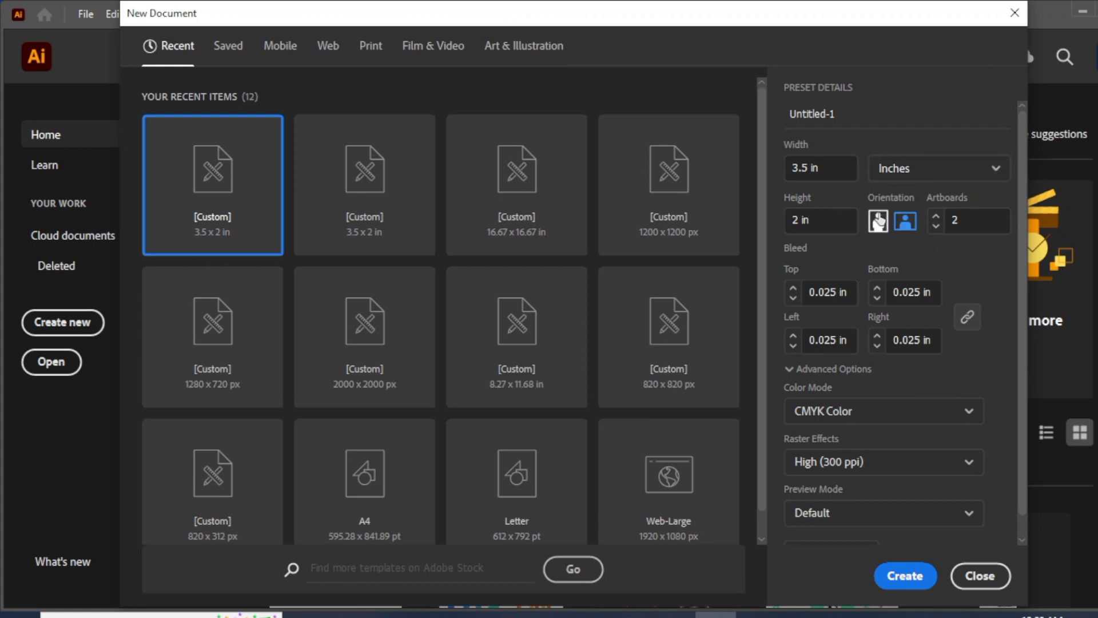
click(935, 225)
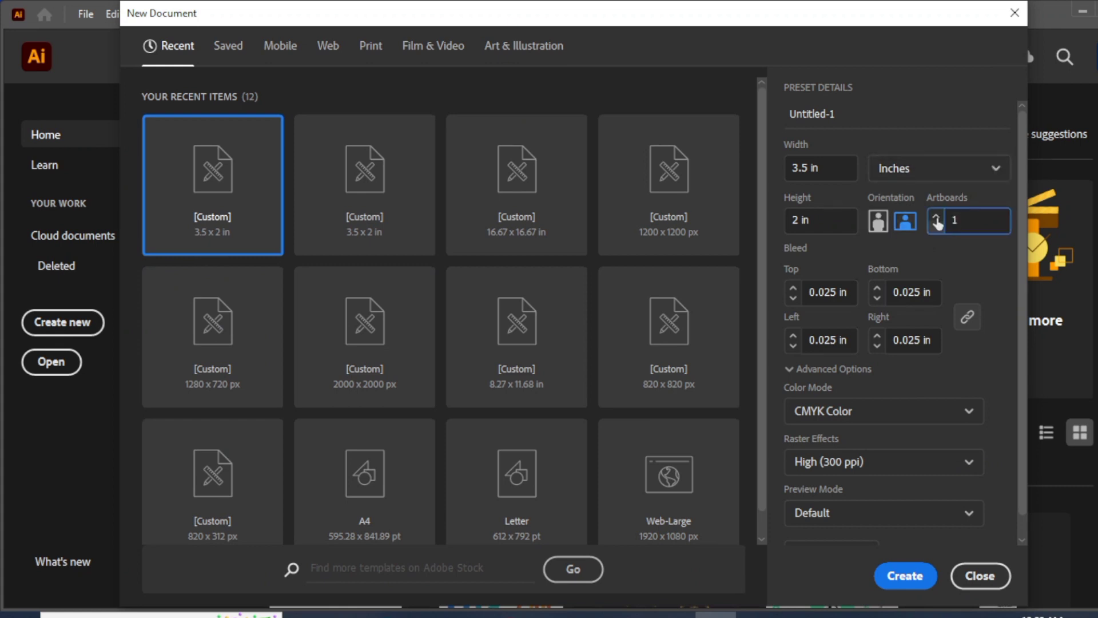
click(936, 216)
- Set a linked 0.125 in bleed on all sides, keep CMYK Color mode, and create the document
click(825, 293)
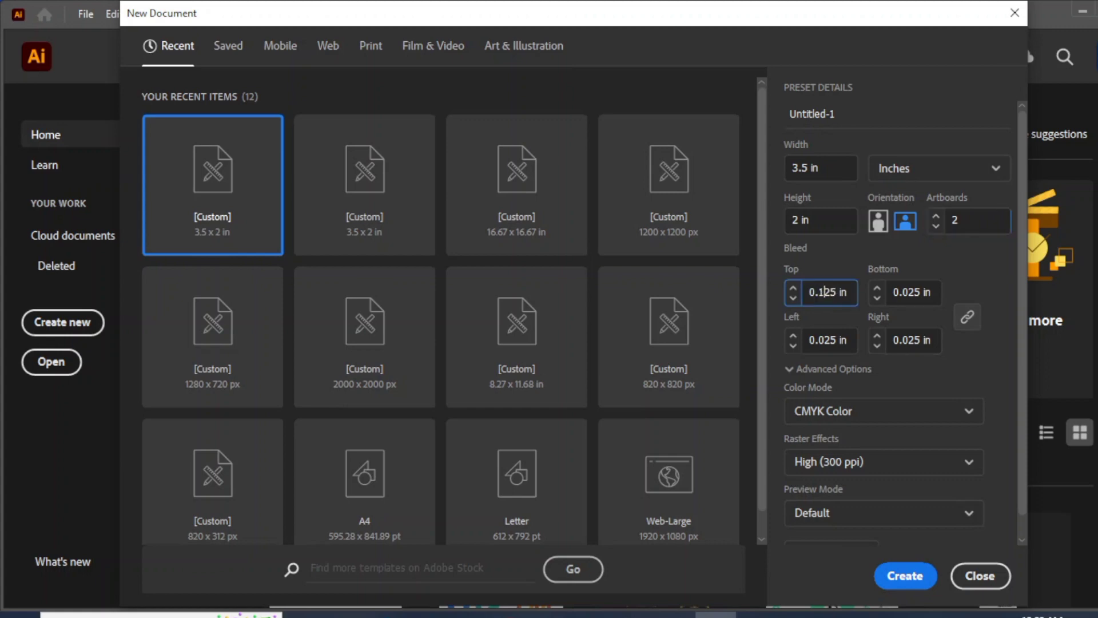
key(BackSpace)
text(1)
click(968, 318)
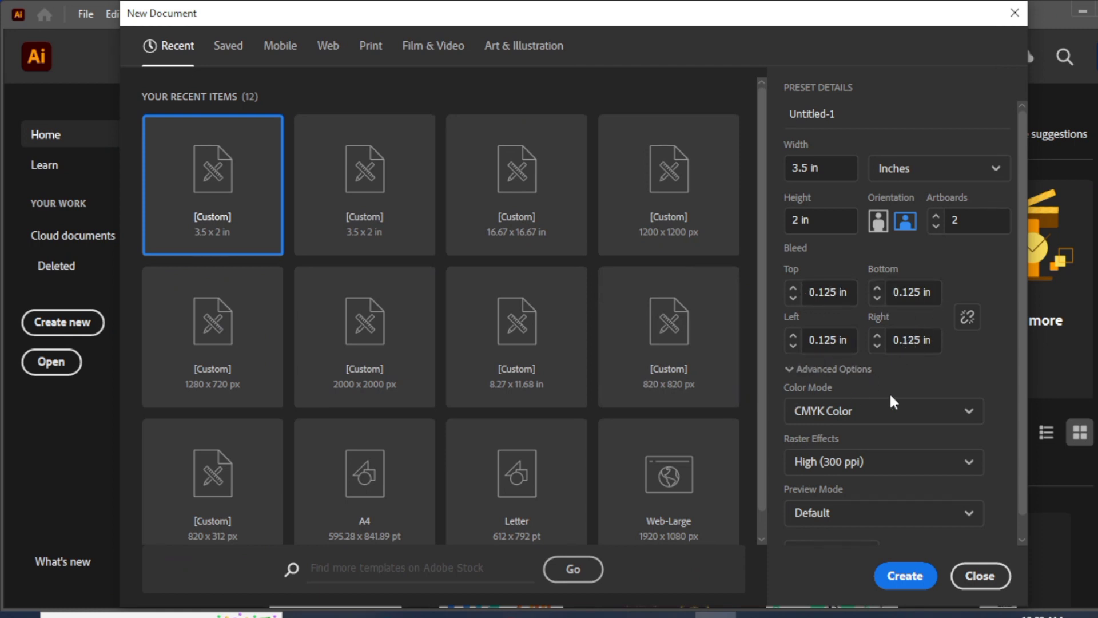
click(900, 412)
click(902, 411)
click(897, 579)
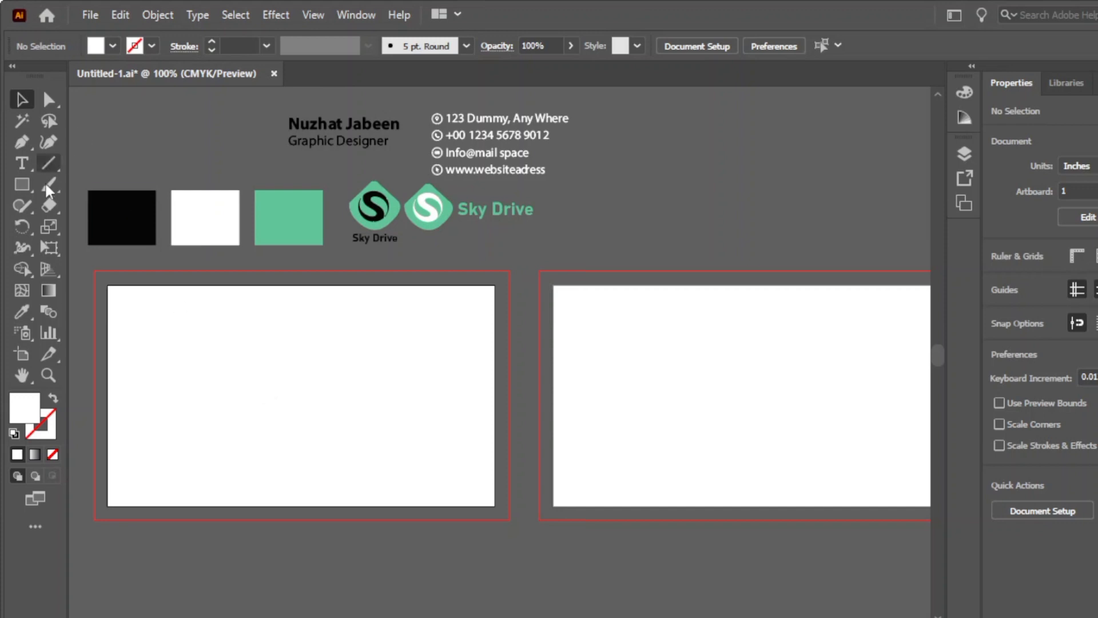
- Draw a white rectangle covering the first artboard out to its bleed edges
drag(25, 184, 70, 179)
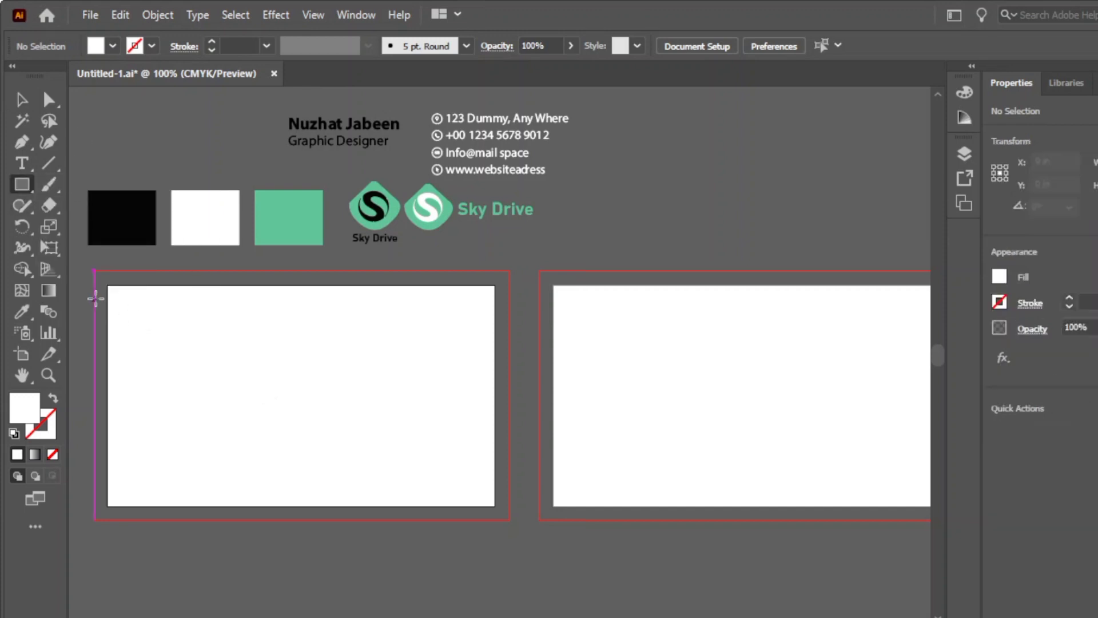
mouse_move(96, 269)
mouse_down()
mouse_move(173, 332)
mouse_move(495, 488)
mouse_move(509, 519)
mouse_up()
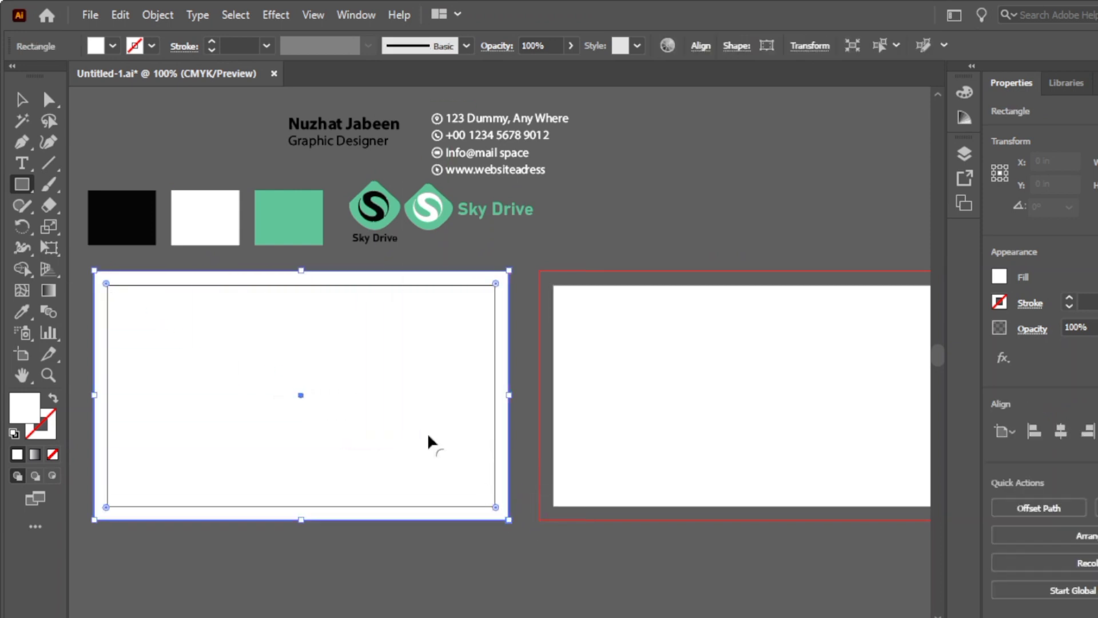
click(19, 100)
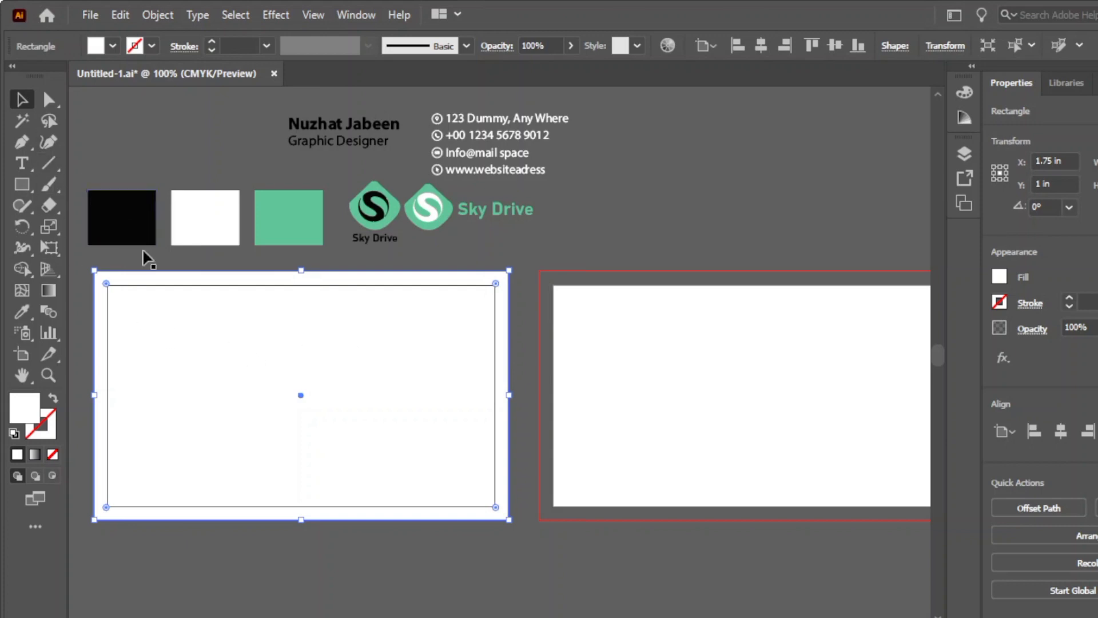
drag(224, 336, 223, 355)
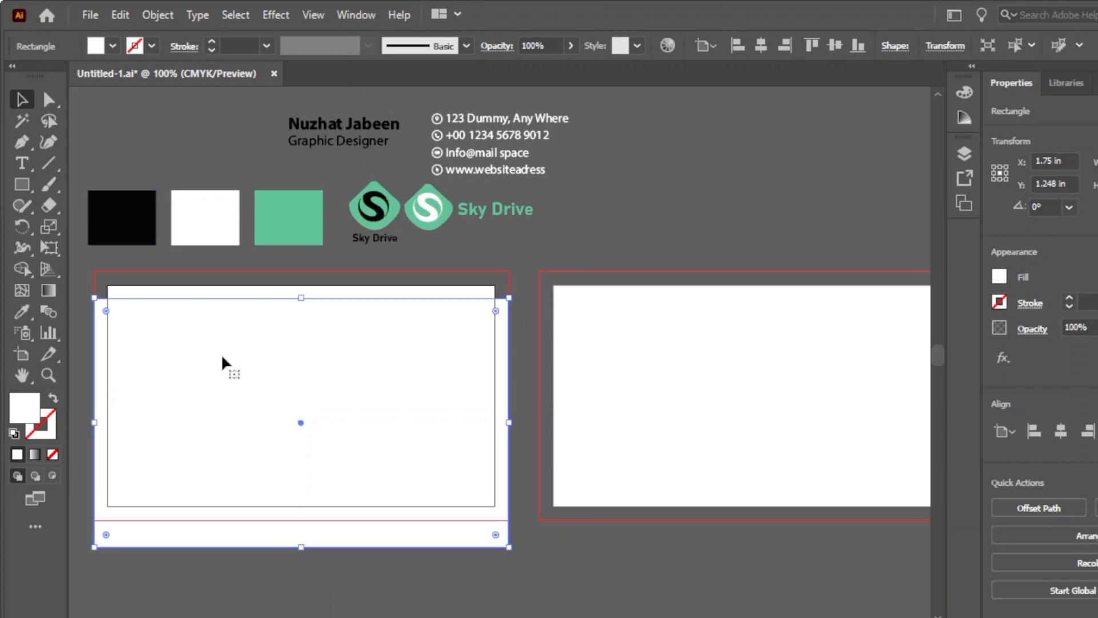
key(ctrl+z)
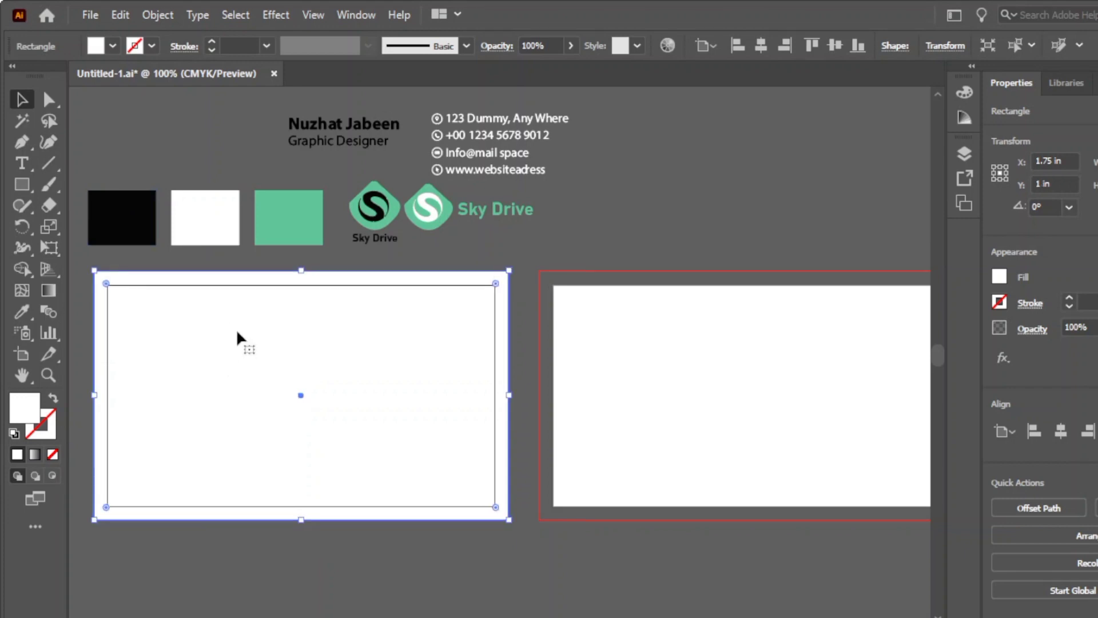
- Offset the white rectangle's path inward by -0.25 in with miter joins
click(158, 15)
mouse_move(248, 433)
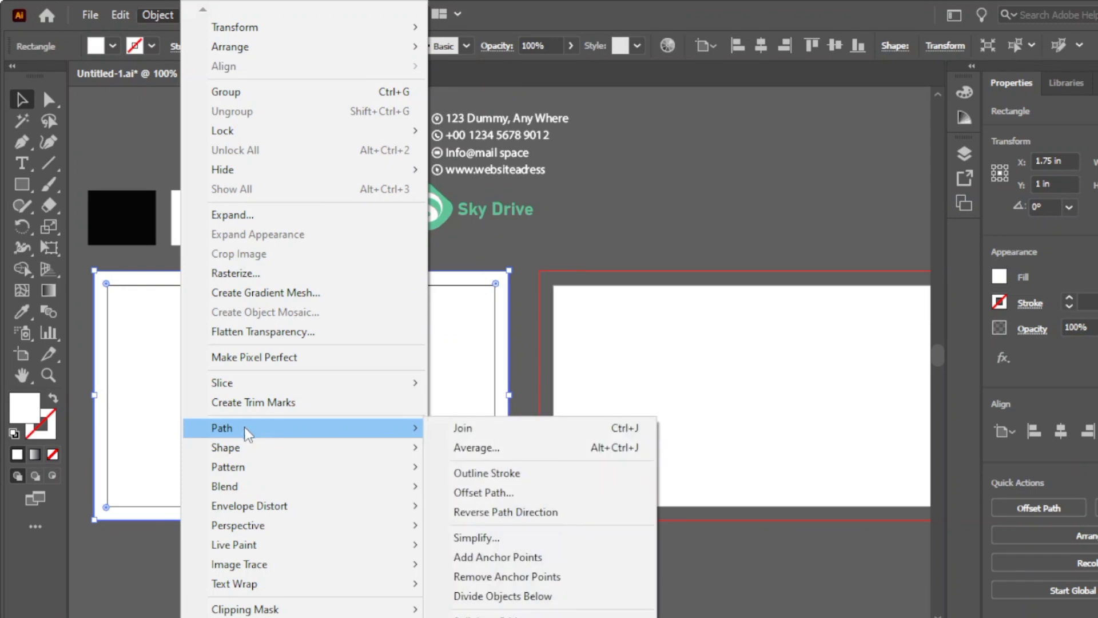
click(509, 492)
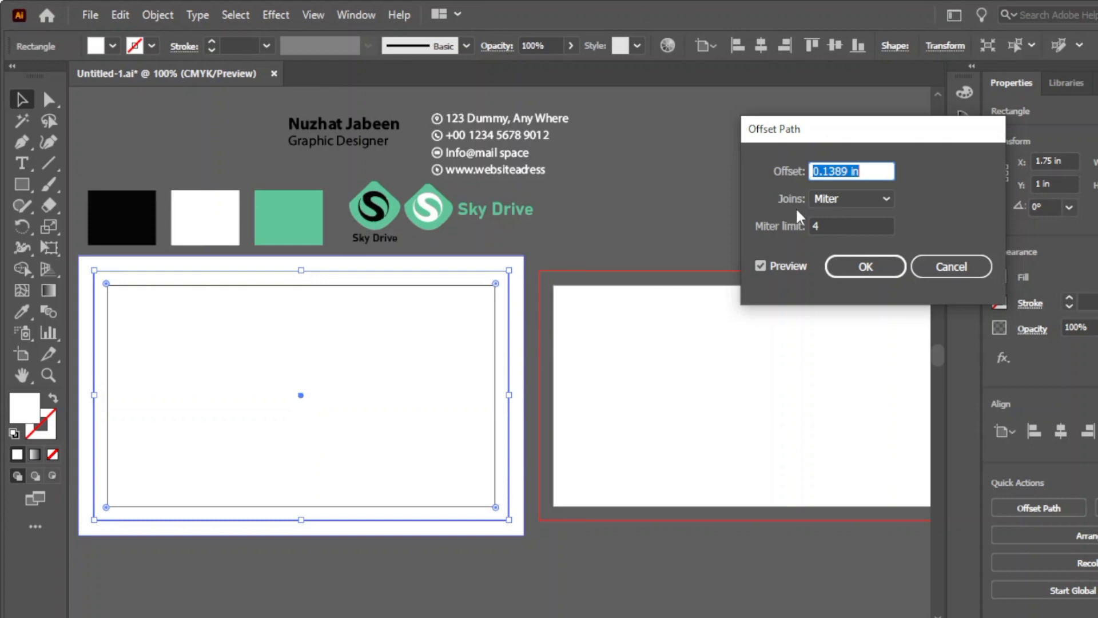
click(848, 171)
key(BackSpace)
key(BackSpace)
key(BackSpace)
key(BackSpace)
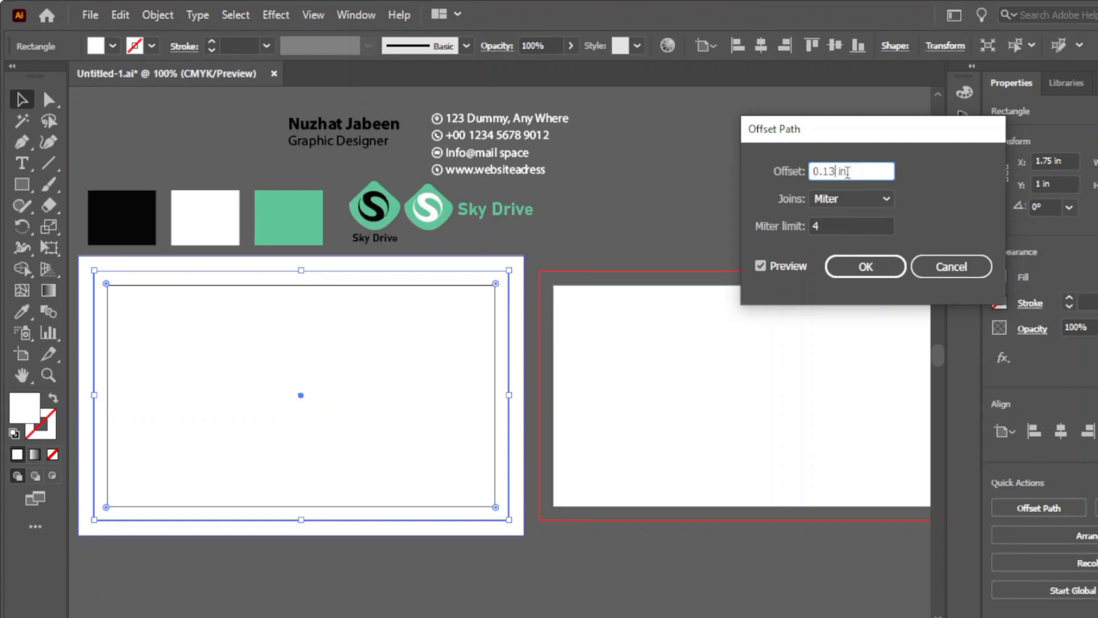
key(BackSpace)
key(BackSpace)
text(-)
text(.25)
click(760, 265)
click(761, 265)
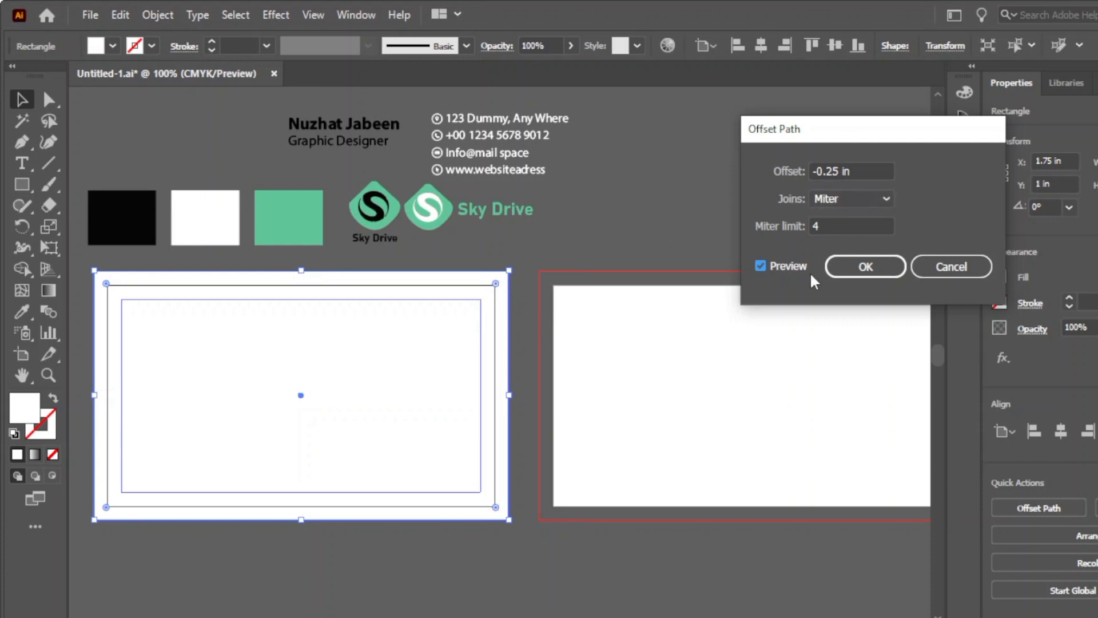
click(852, 270)
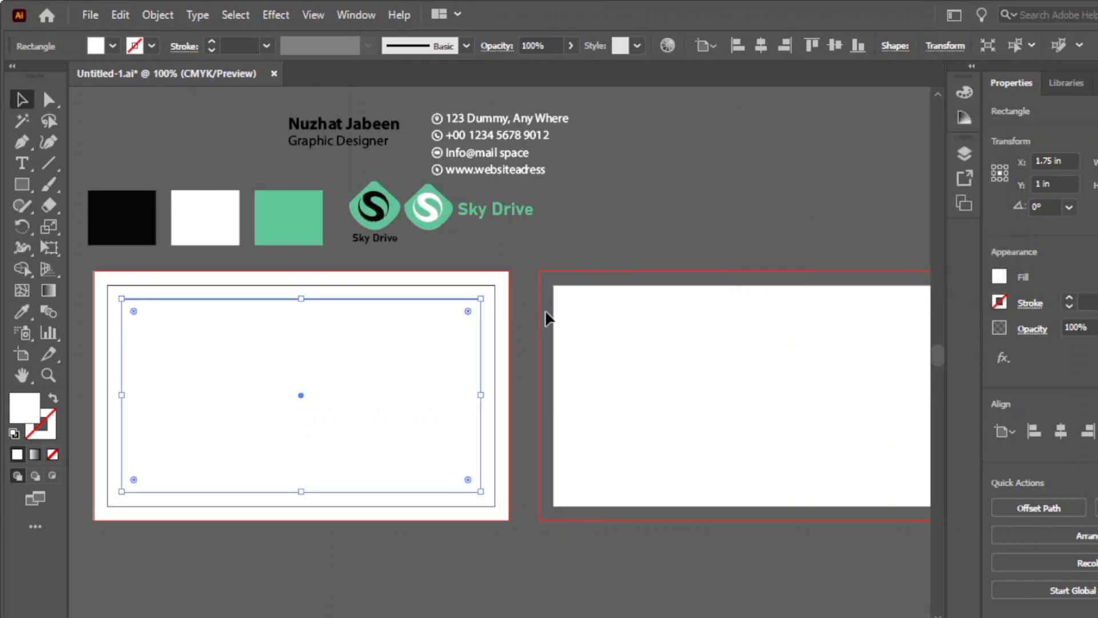
- Convert the inner offset rectangle on the first artboard into guides
right_click(336, 303)
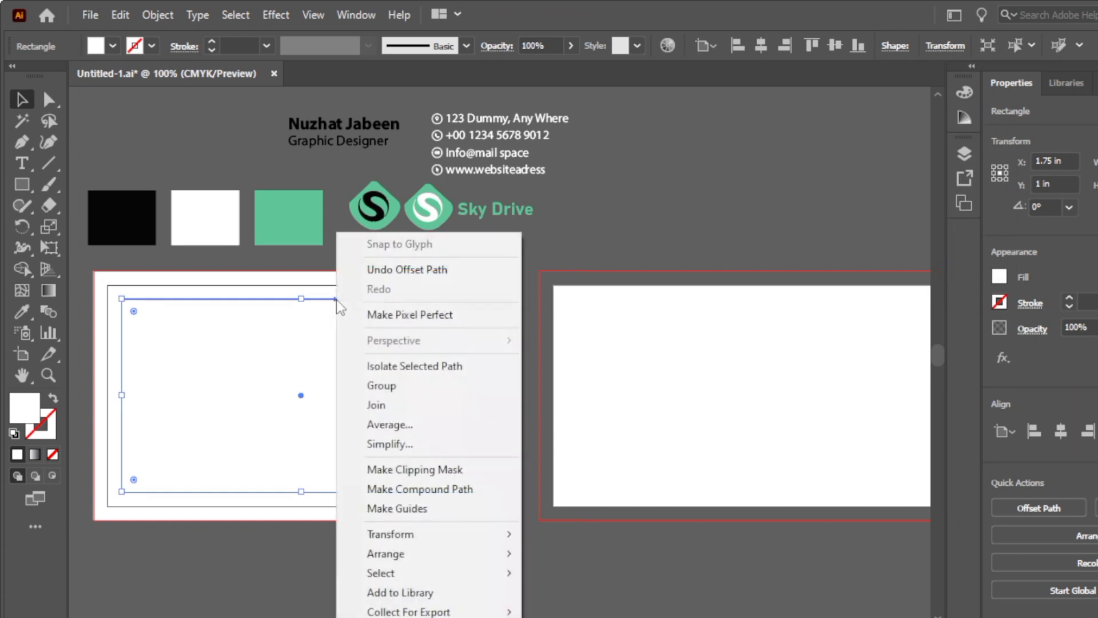
click(408, 507)
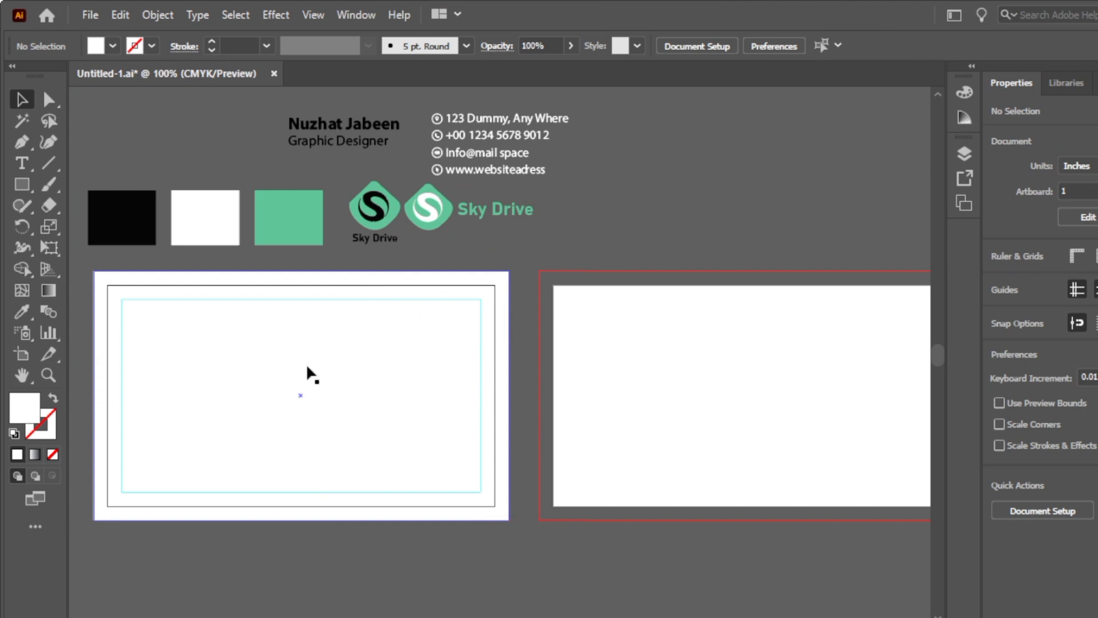
right_click(481, 331)
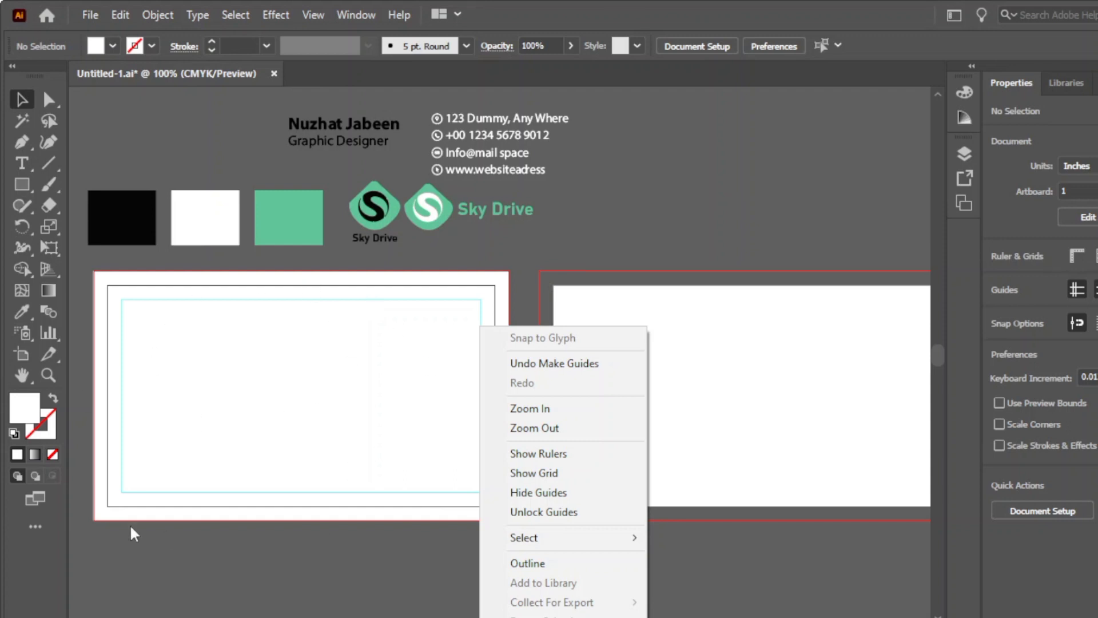
click(354, 366)
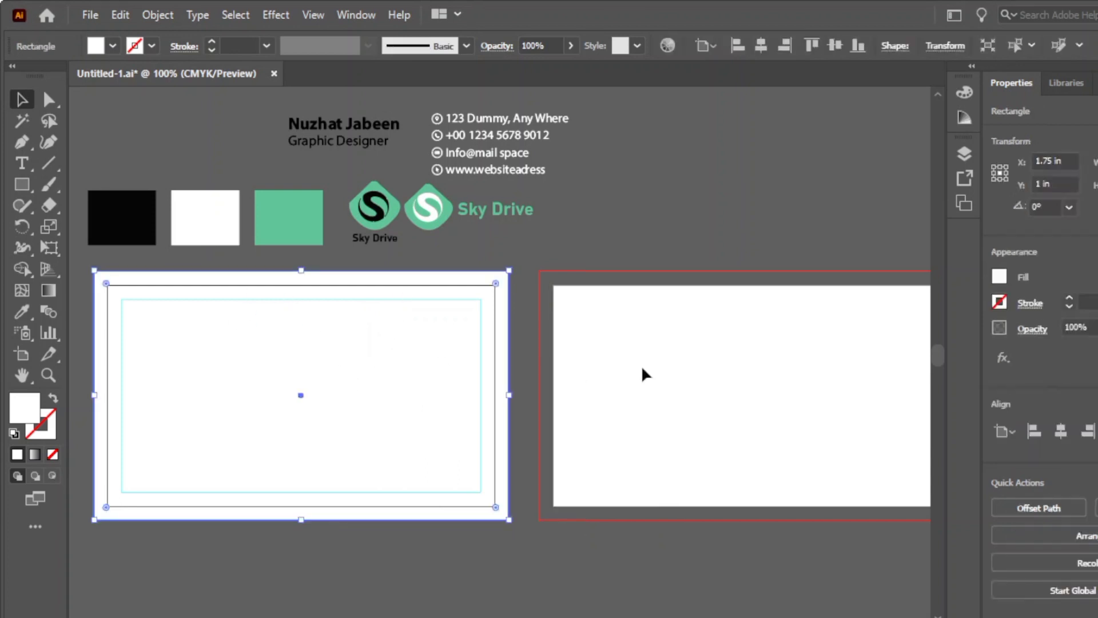
- Draw a thin horizontal rectangle across the first artboard from bleed edge to bleed edge, just below its middle
scroll(500, 352, left, 3)
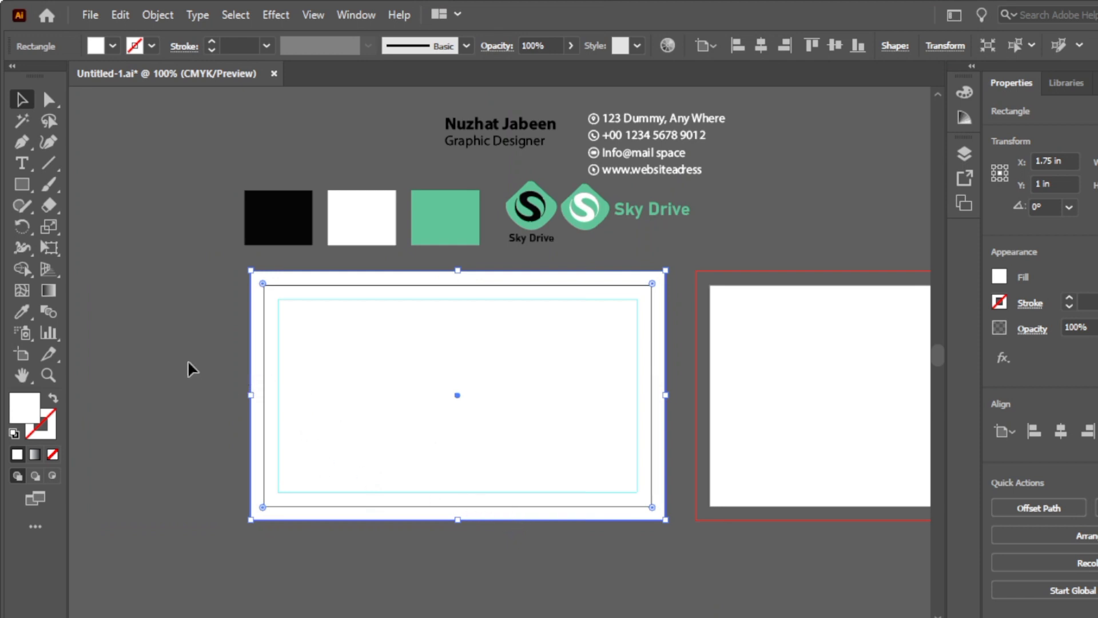
click(21, 187)
click(81, 184)
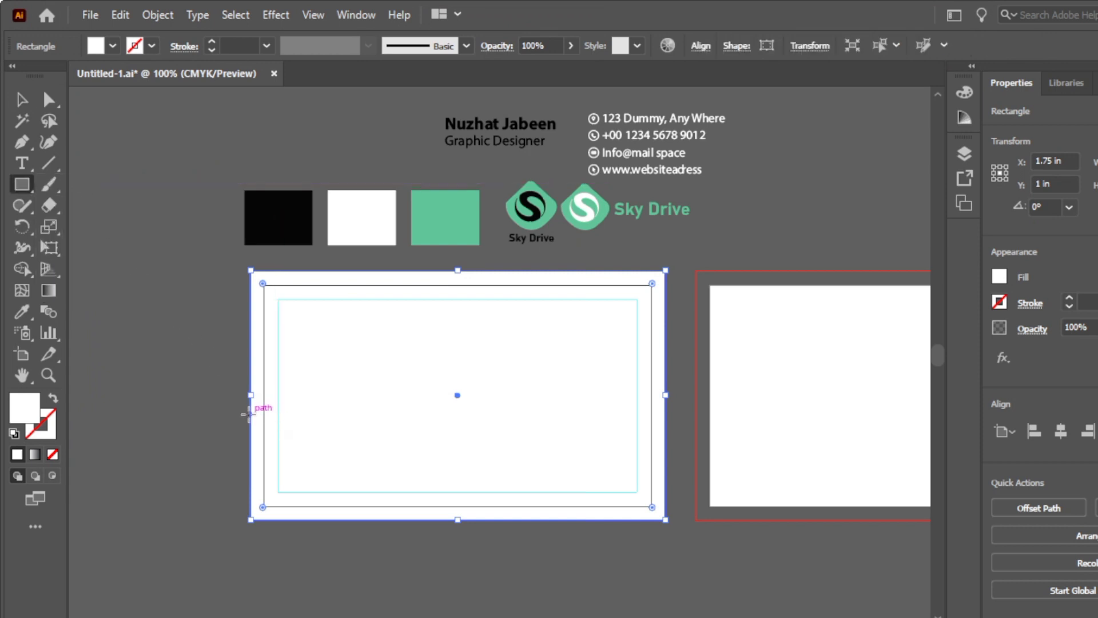
drag(248, 414, 665, 431)
click(18, 101)
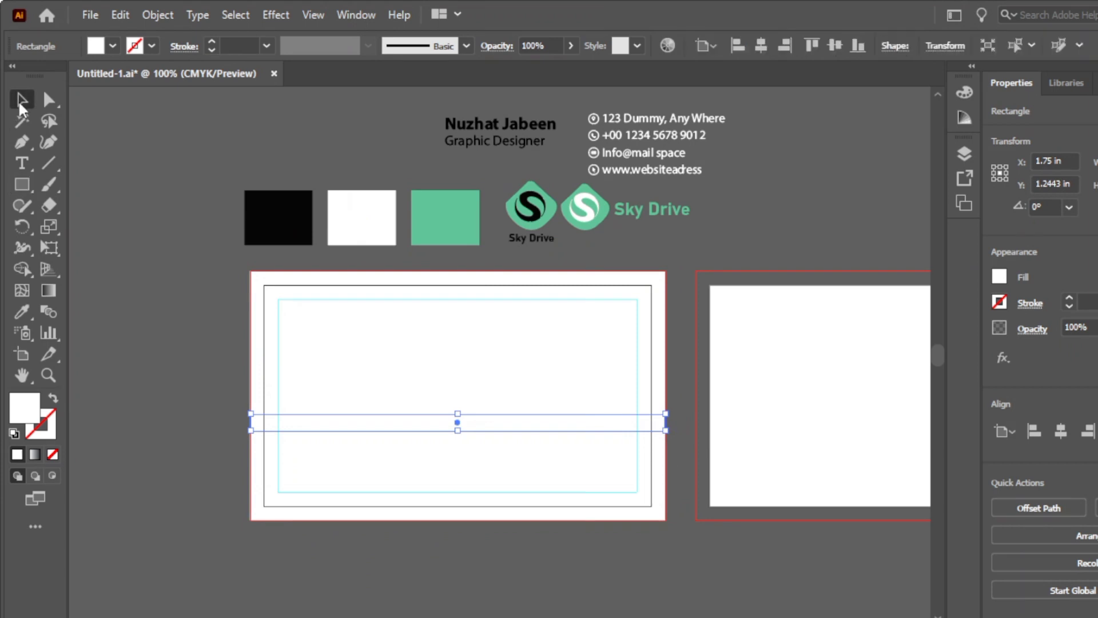
click(124, 258)
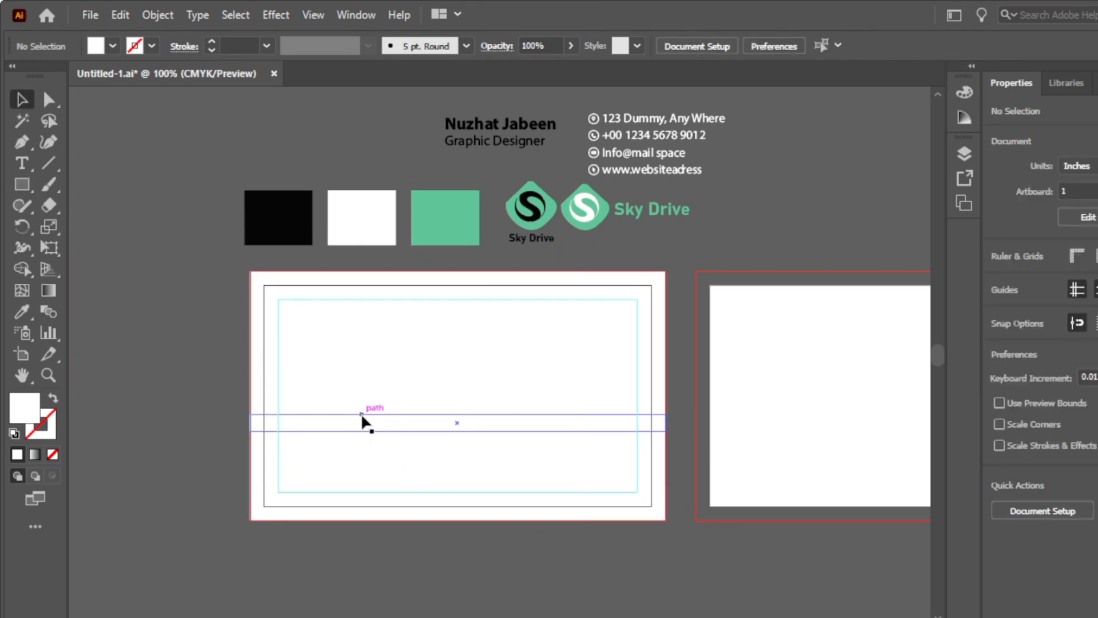
- Fill the thin strip with the black swatch's colour and move it to about X 1.72 in, Y 1.38 in
drag(362, 416, 361, 399)
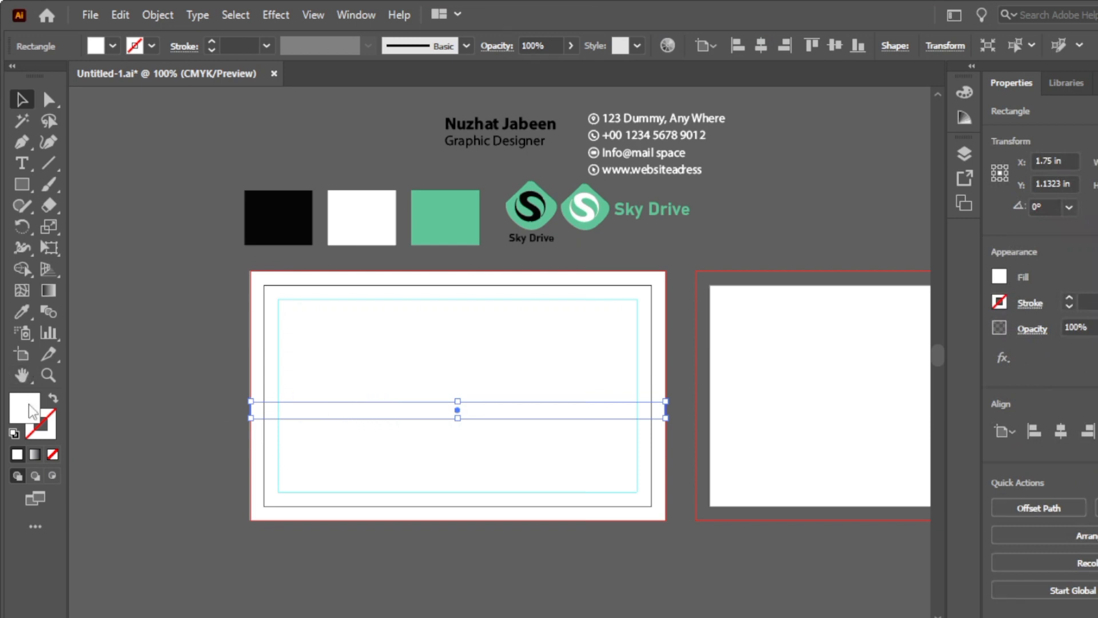
click(22, 311)
click(258, 217)
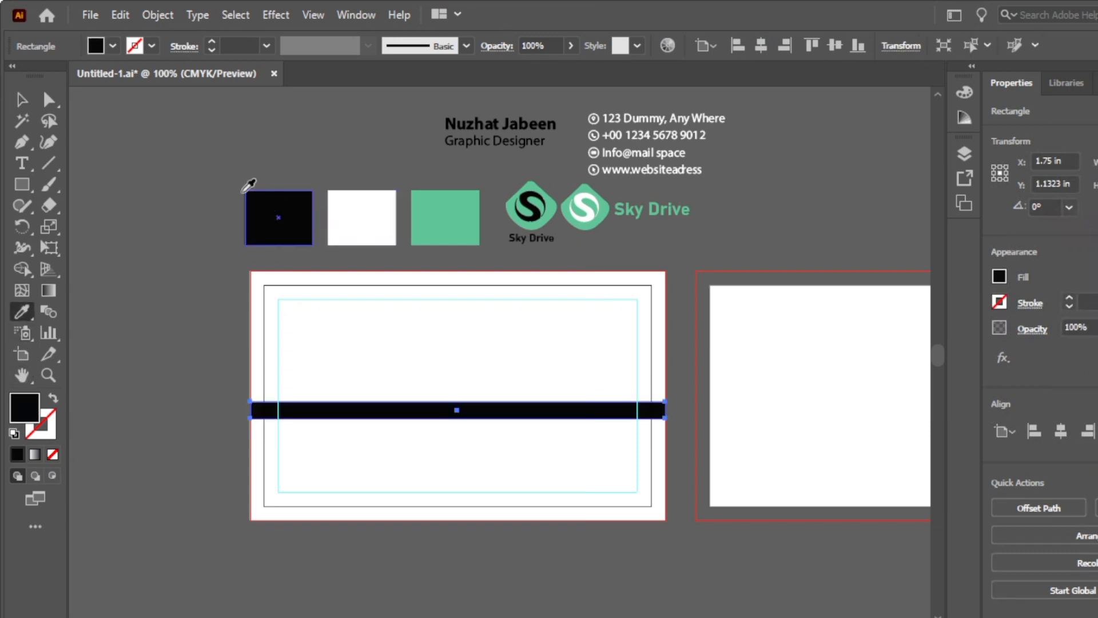
click(22, 99)
click(414, 389)
drag(406, 417, 404, 449)
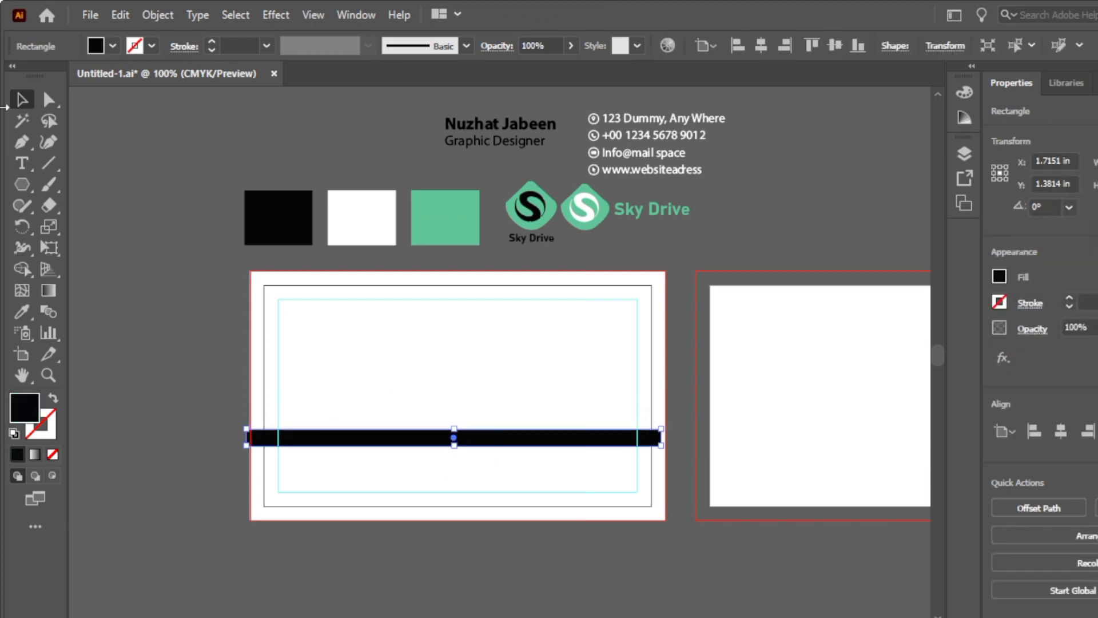
- Draw a closed right triangle with the Pen tool on the card's left bleed edge, about 0.8 in wide and high, and move it up slightly
click(19, 144)
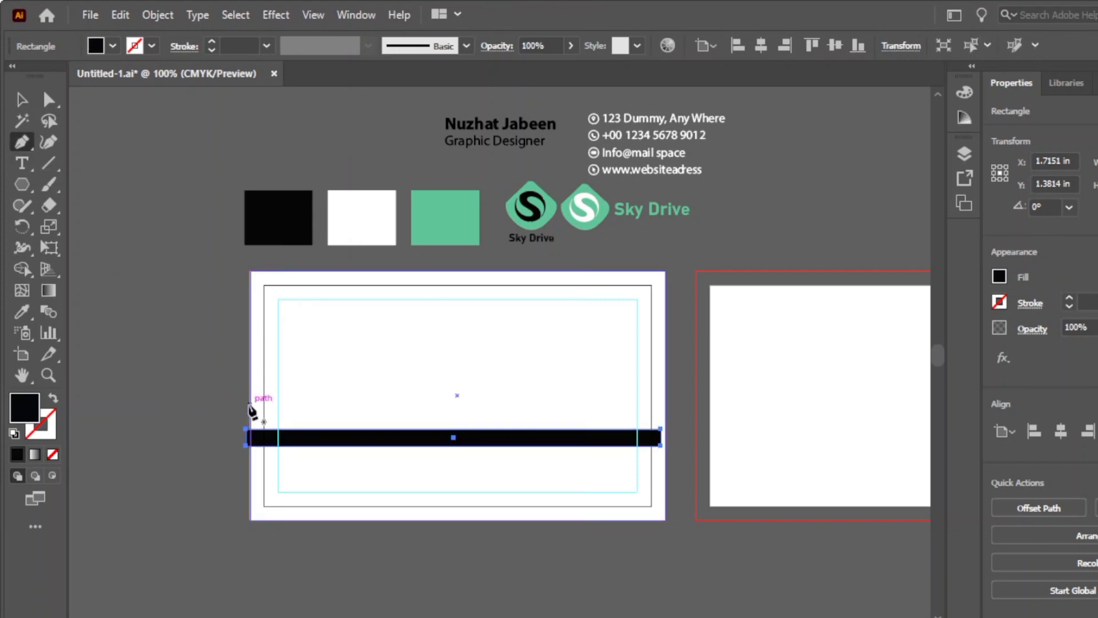
click(250, 404)
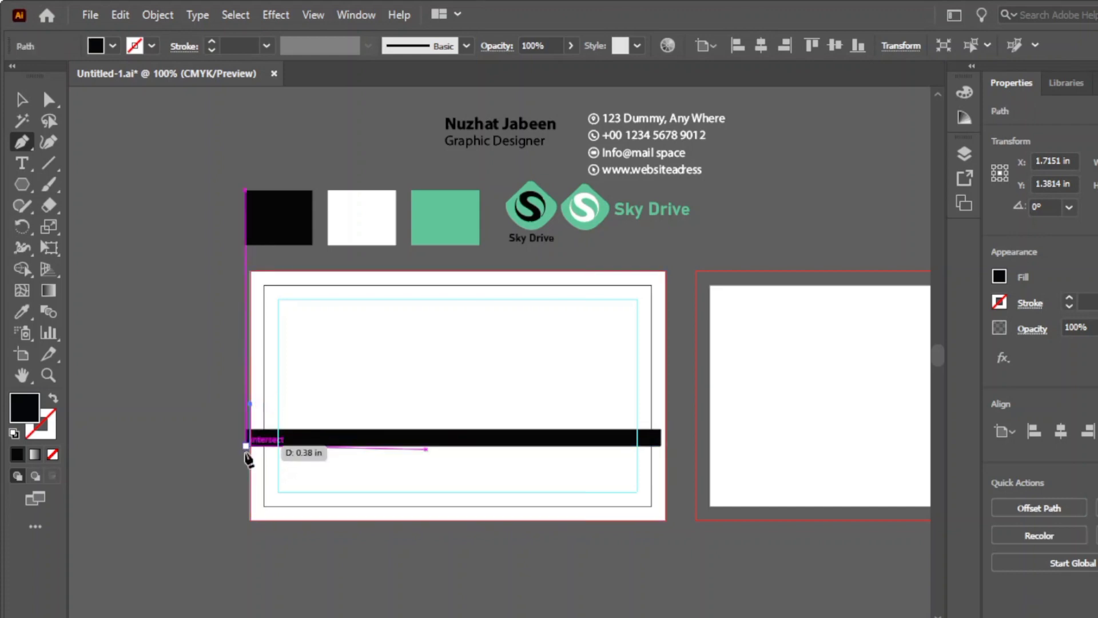
click(251, 491)
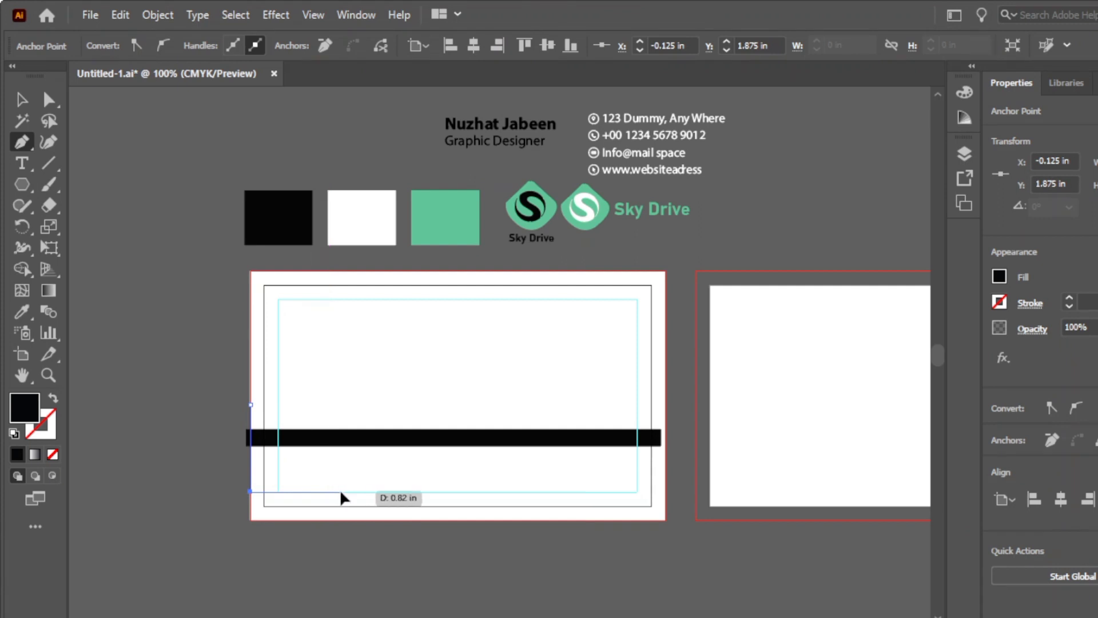
click(340, 490)
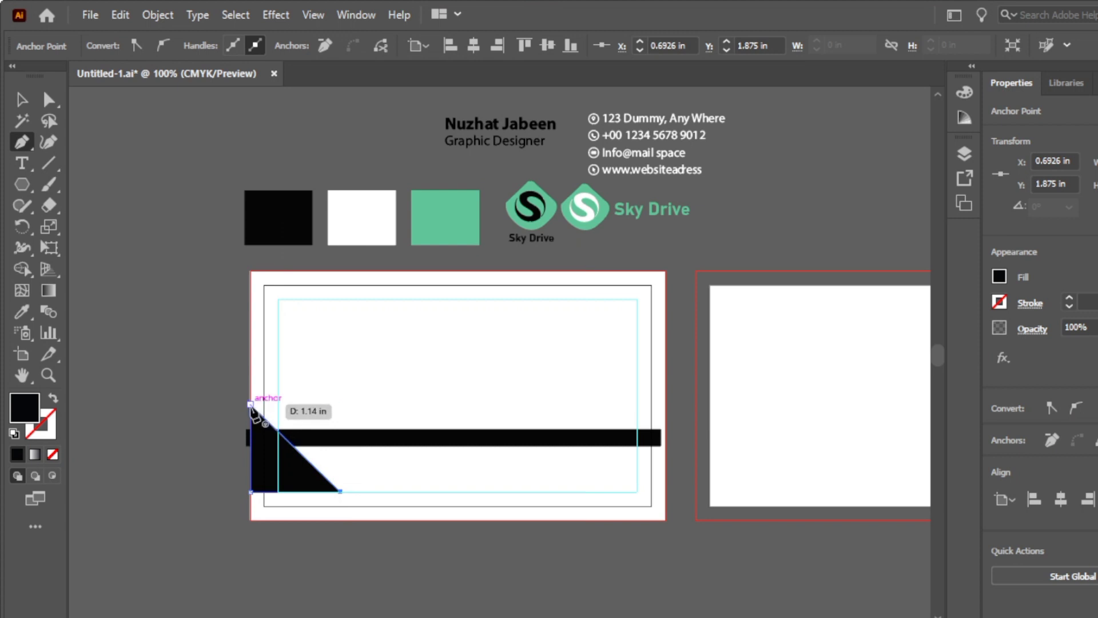
click(250, 405)
click(17, 100)
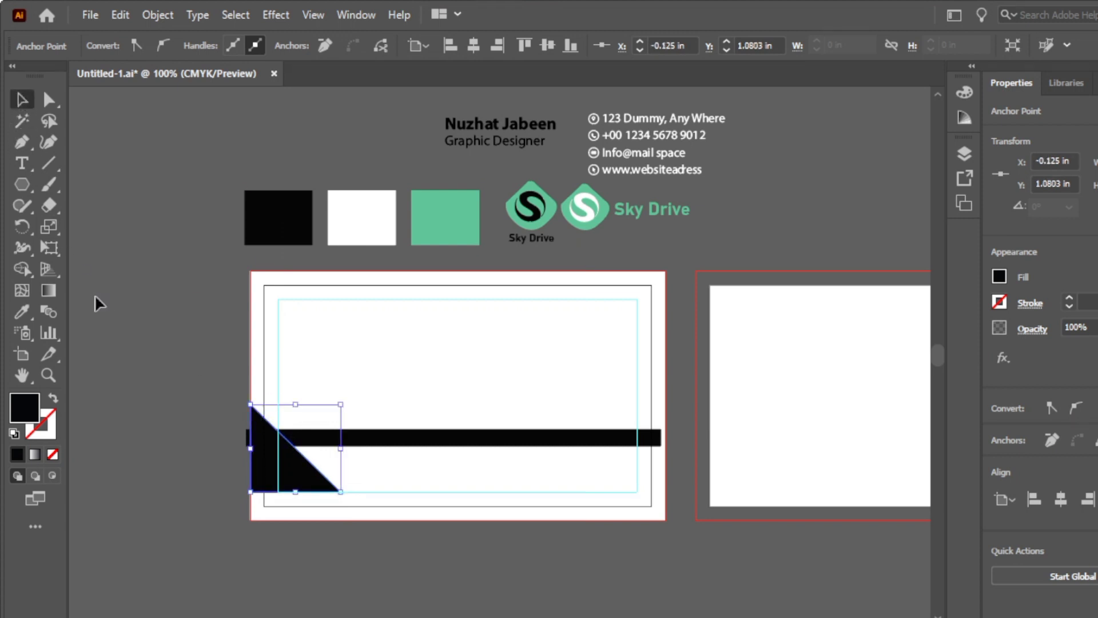
click(95, 301)
drag(269, 466, 276, 459)
click(166, 361)
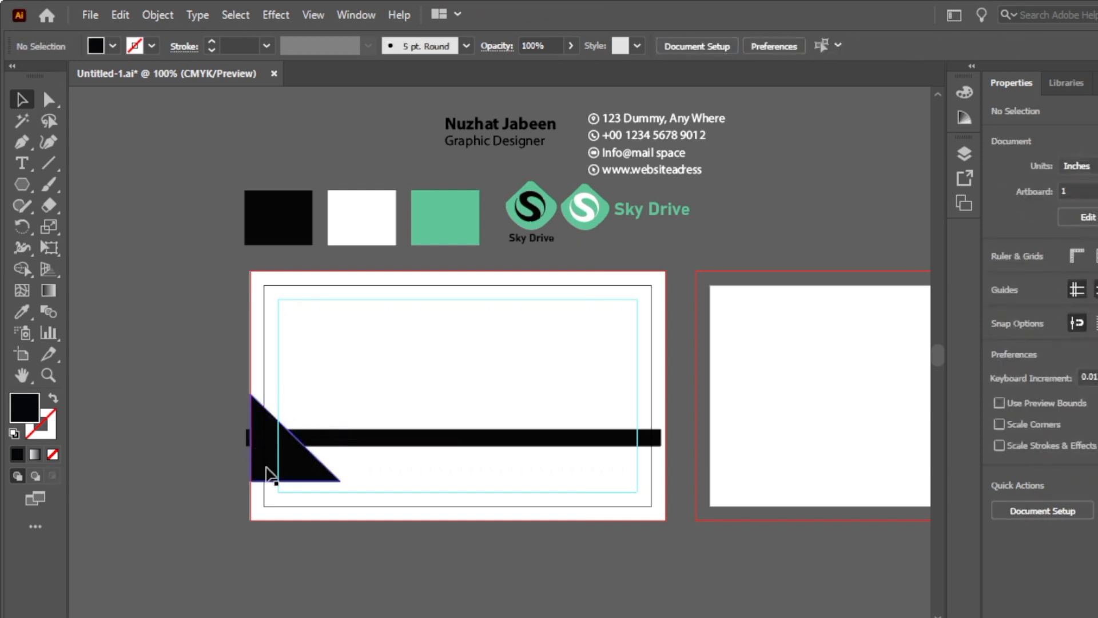
- Fill the triangle on the first card's left bleed edge with the green swatch's colour
click(18, 308)
click(435, 232)
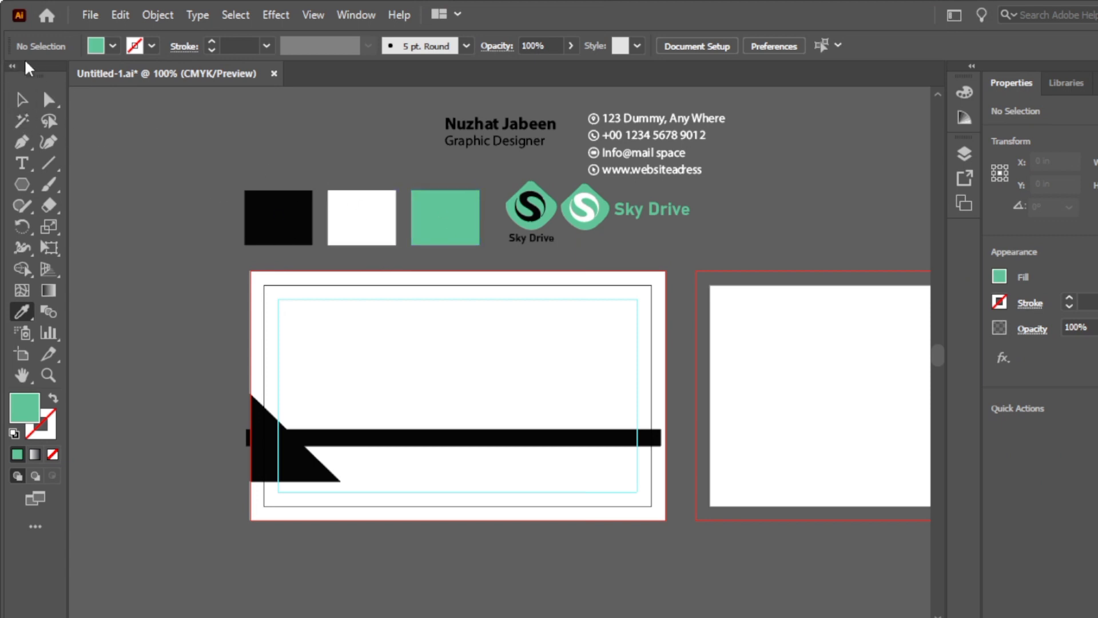
click(24, 102)
click(287, 465)
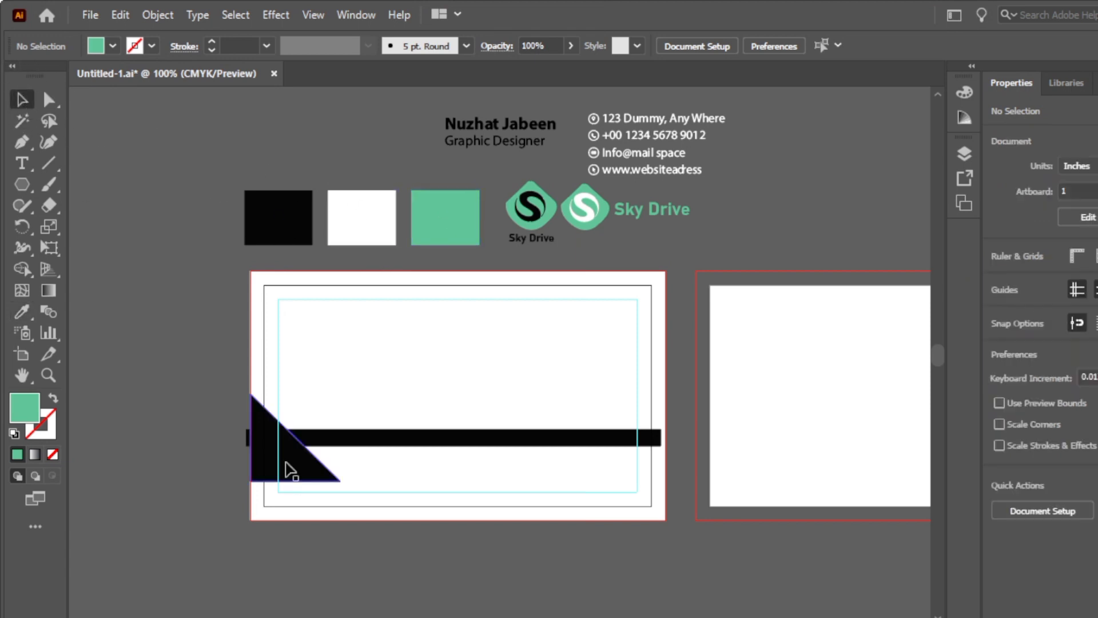
click(22, 313)
click(423, 220)
click(20, 101)
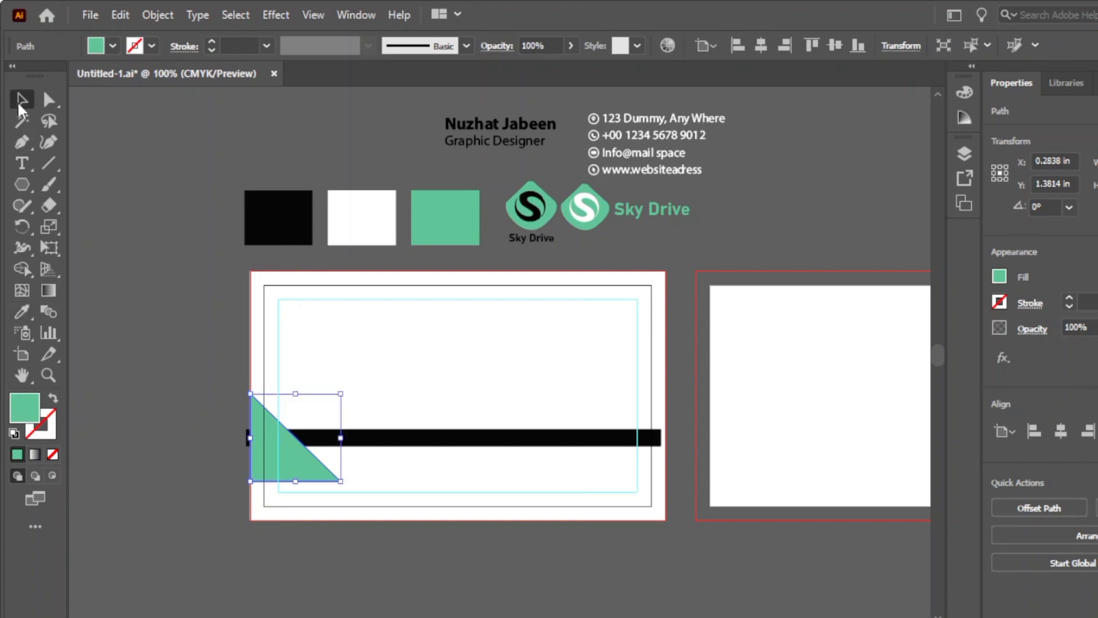
key(ctrl+shift+a)
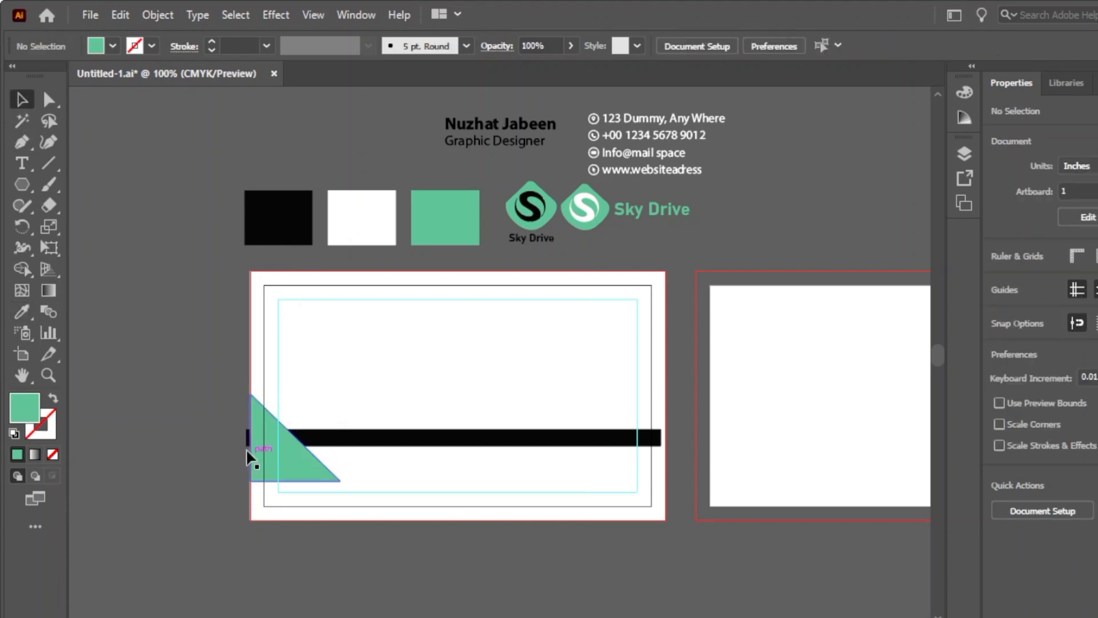
- Shift the black strip slightly right to the left bleed edge and place a copy of the green triangle at the card's right end
click(338, 444)
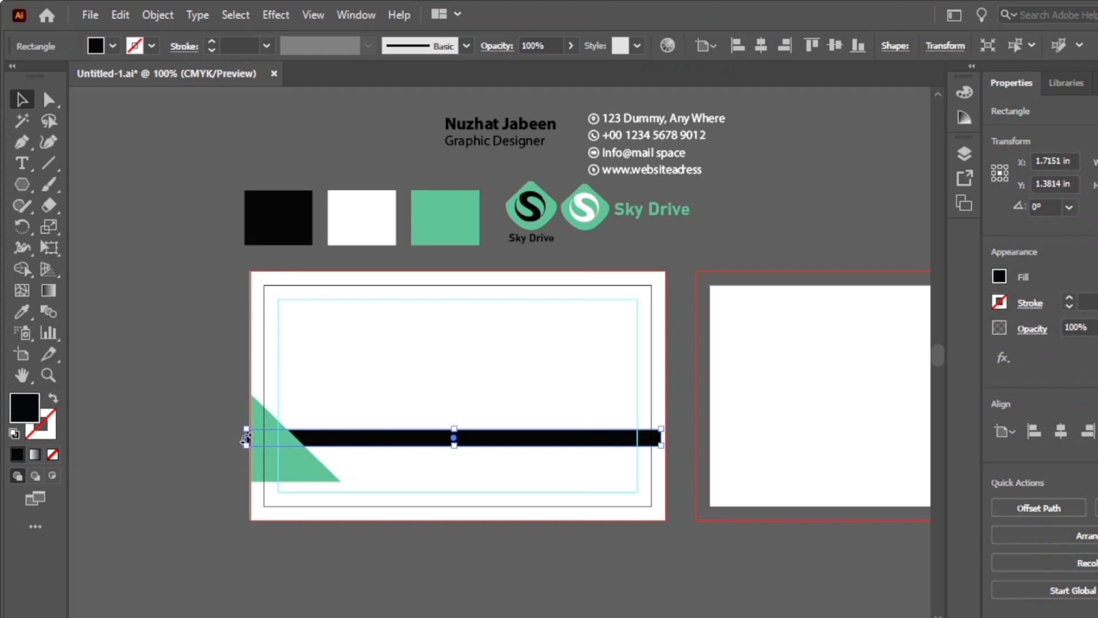
drag(246, 429, 593, 420)
click(293, 452)
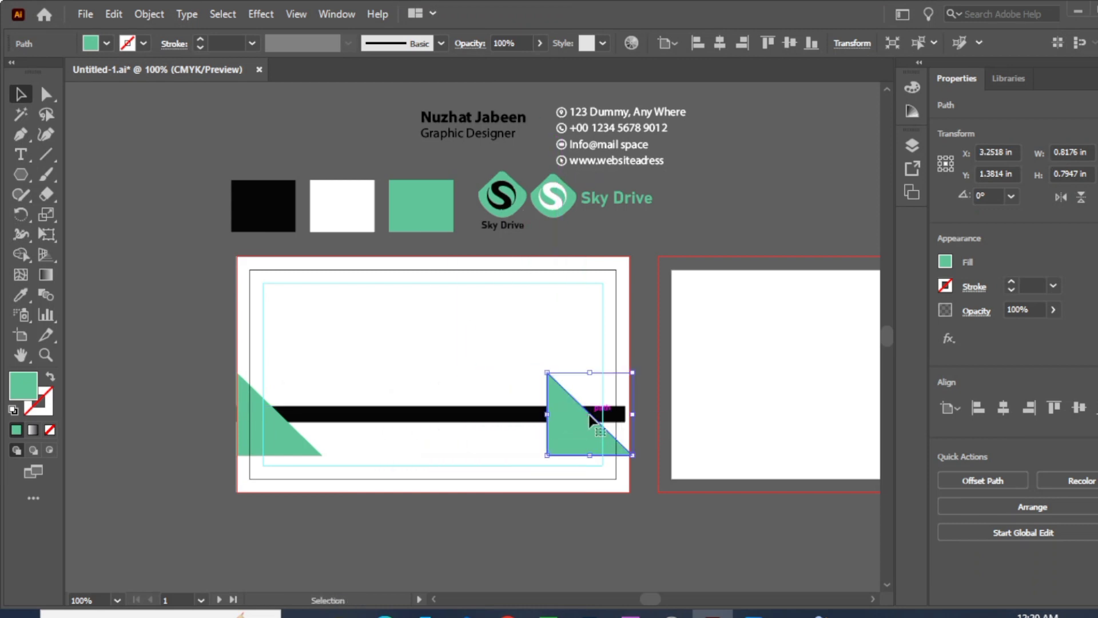
- Flip the copied triangle horizontally and align it with the right bleed edge at about X 3.22 in
click(1062, 198)
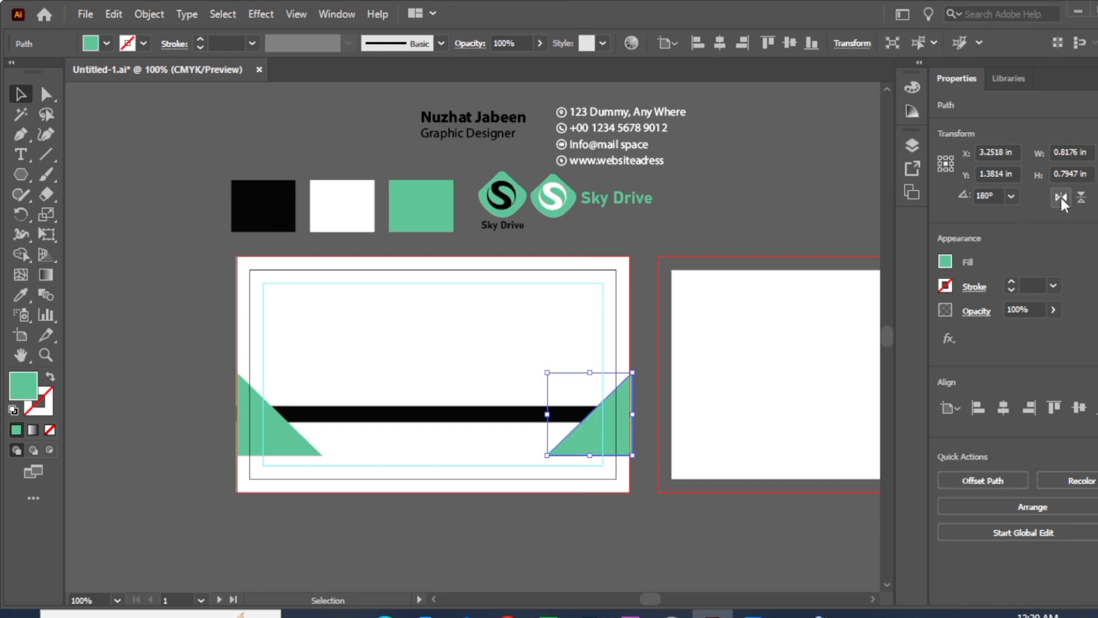
click(489, 371)
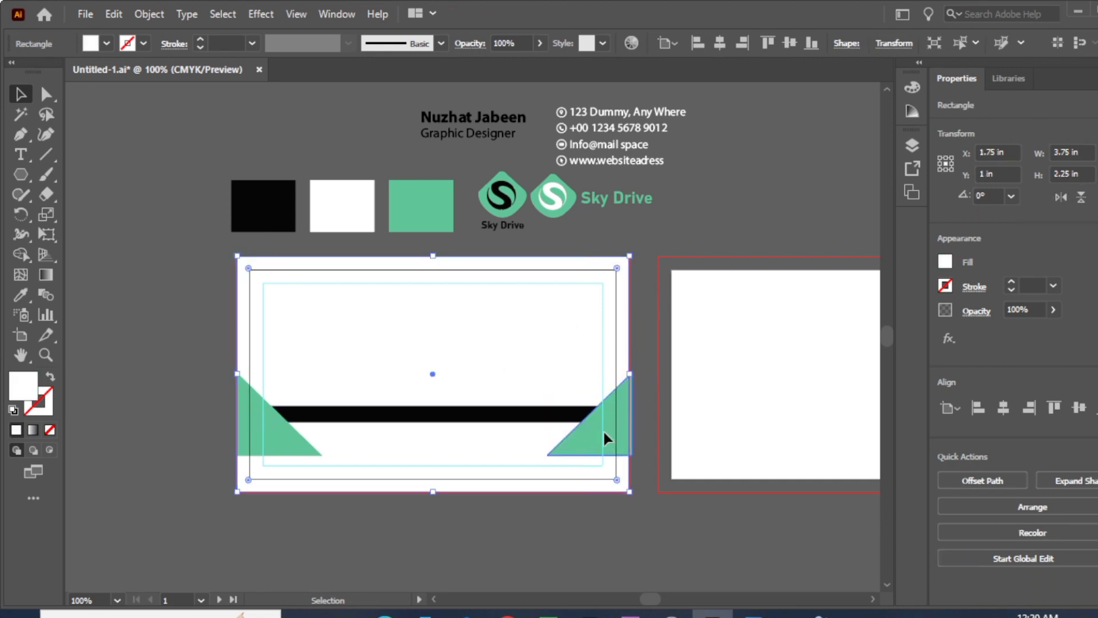
drag(604, 433, 602, 422)
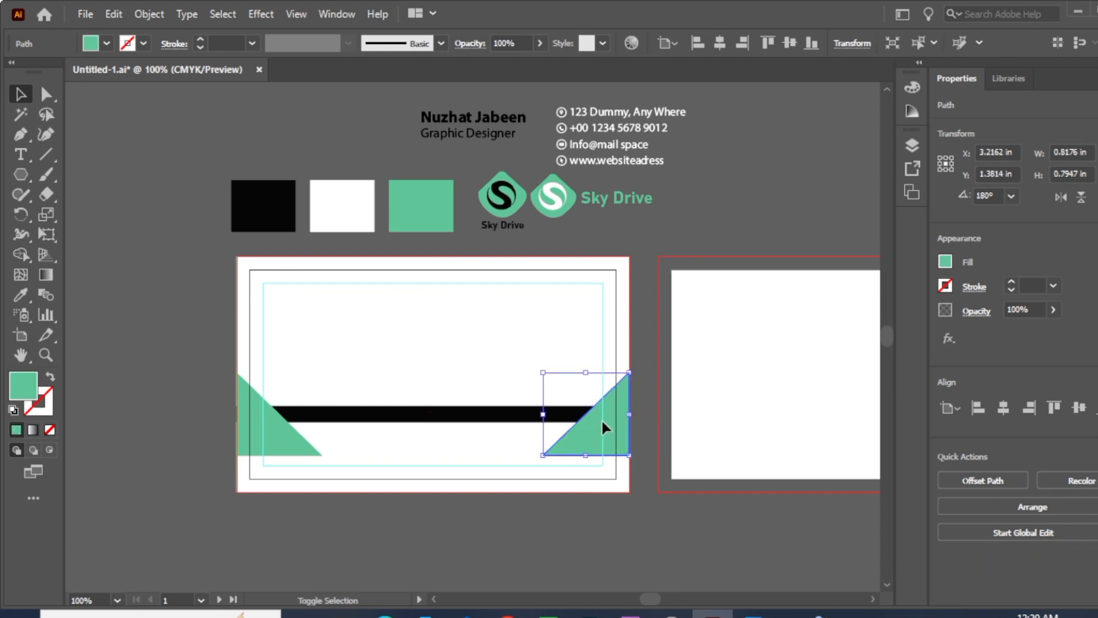
key(shift+Right)
key(shift+Left)
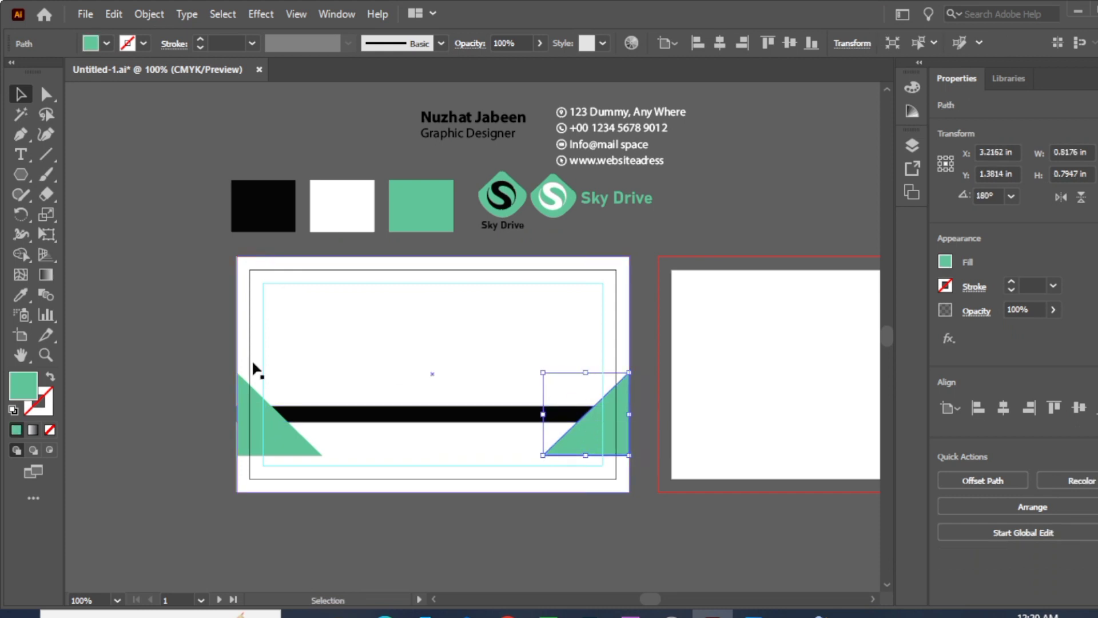
click(136, 363)
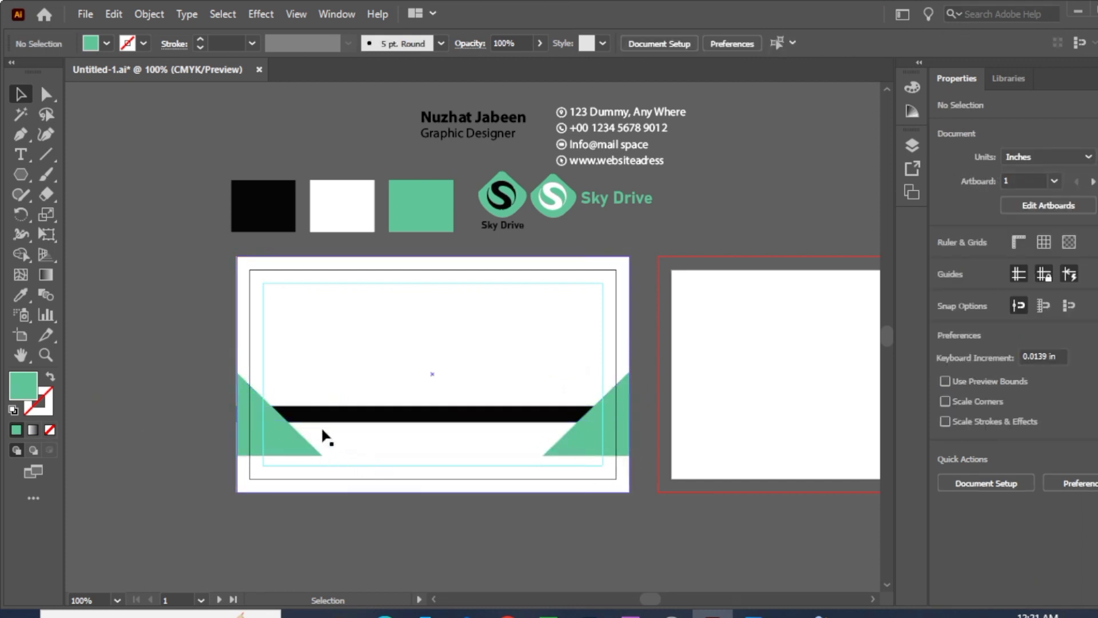
- Draw a closed triangle with the Pen tool under the strip beside the left triangle, about 0.6 in wide and 0.32 in high
click(20, 134)
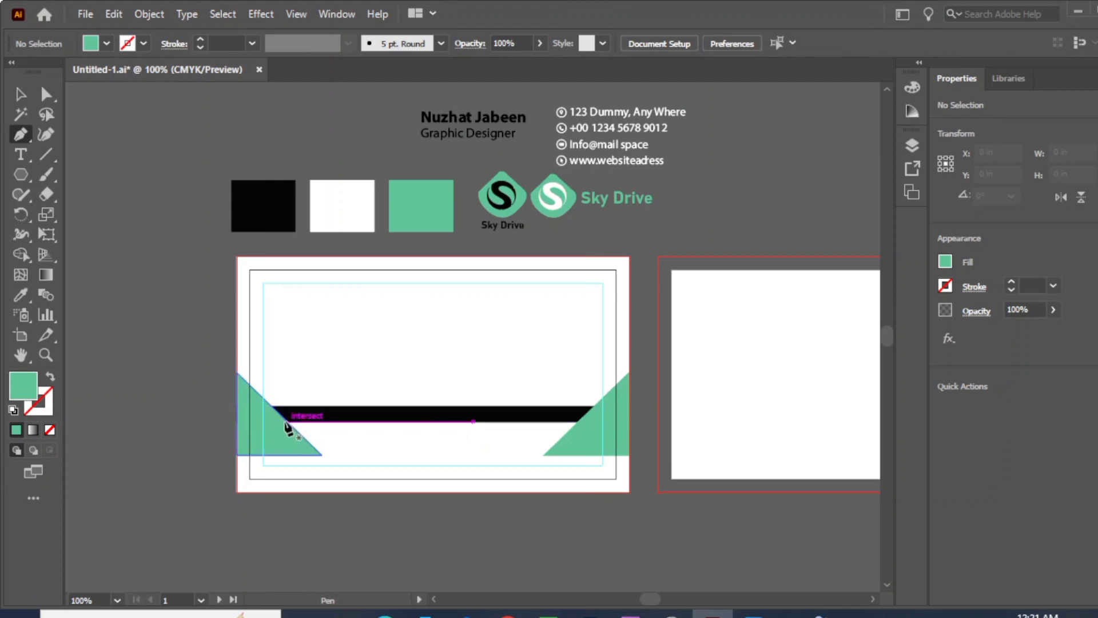
click(284, 422)
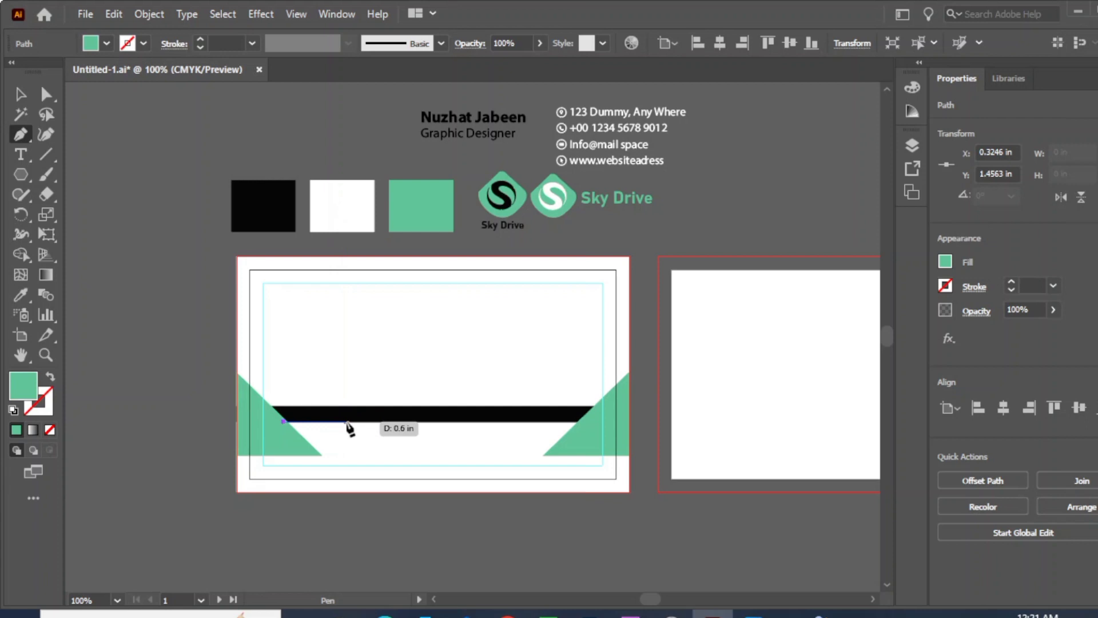
click(346, 422)
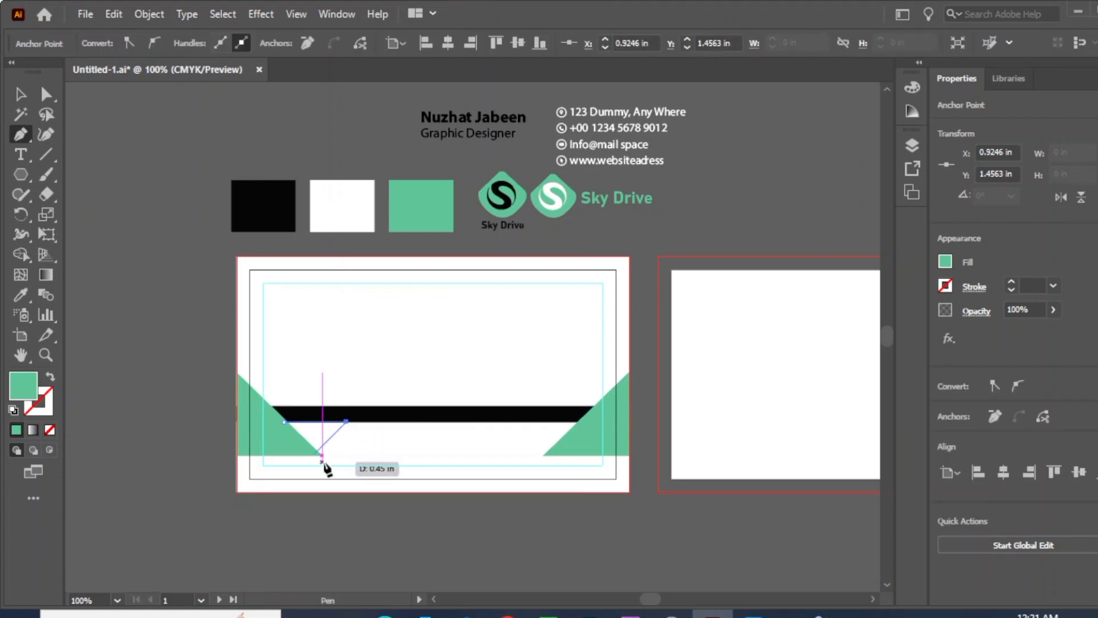
click(322, 455)
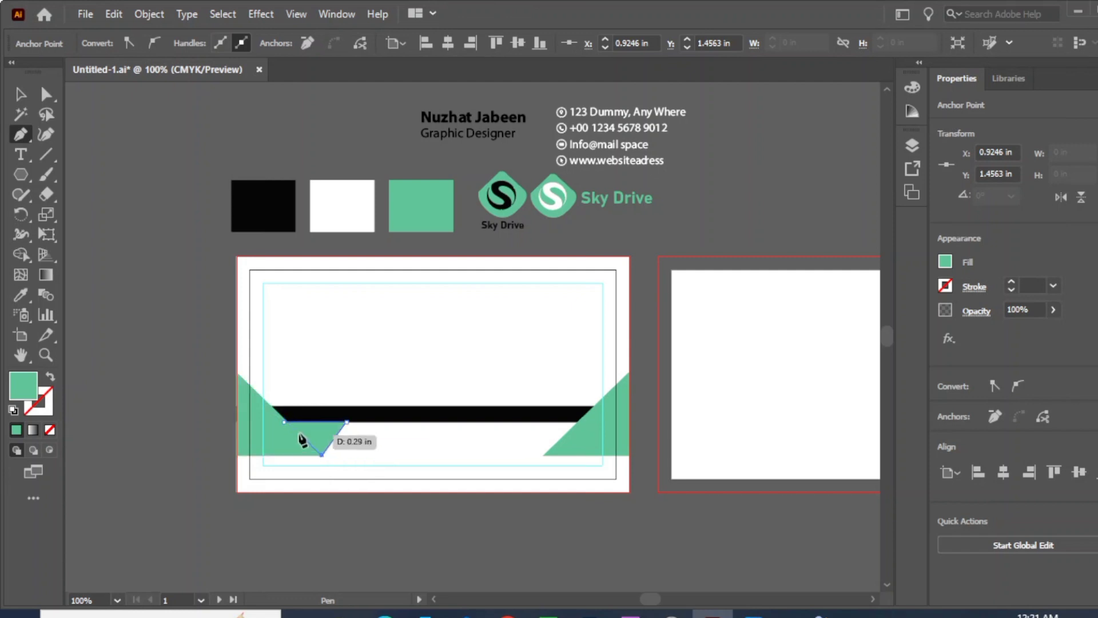
click(284, 422)
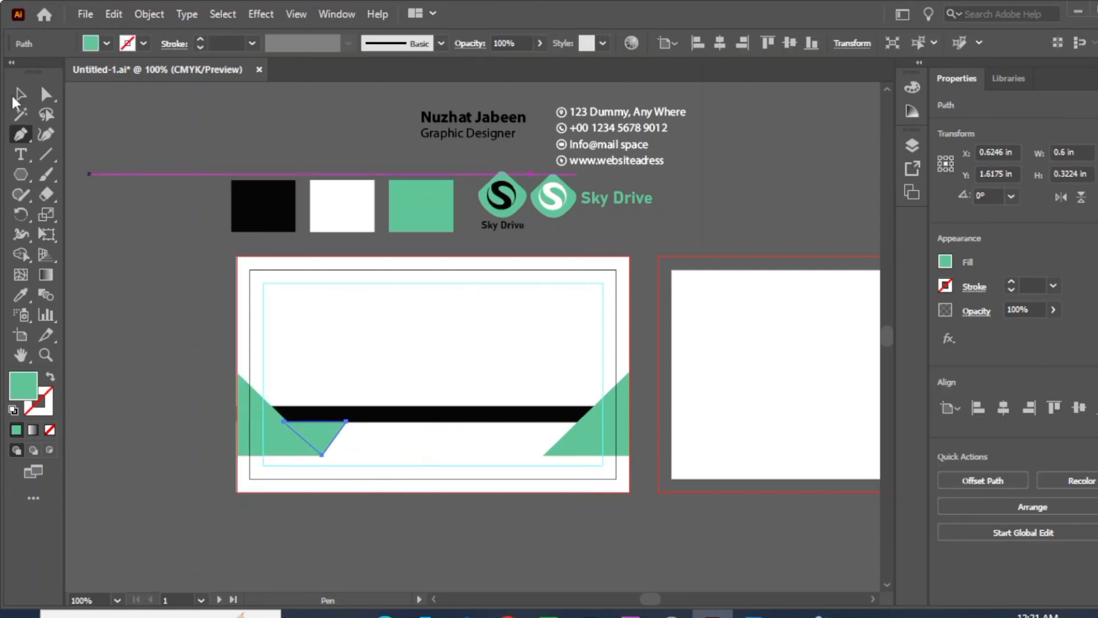
click(17, 97)
click(169, 351)
- Copy the small triangle to the card's right side, flip it horizontally and place it against the right triangle at about X 2.88 in
key(alt)
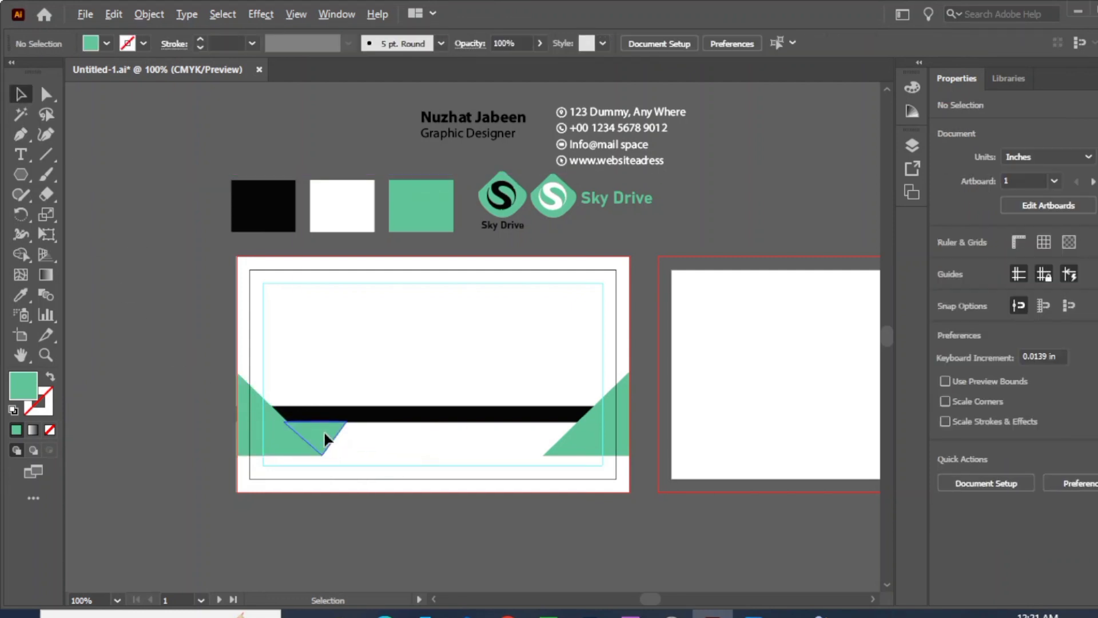
drag(325, 440, 554, 444)
click(1062, 198)
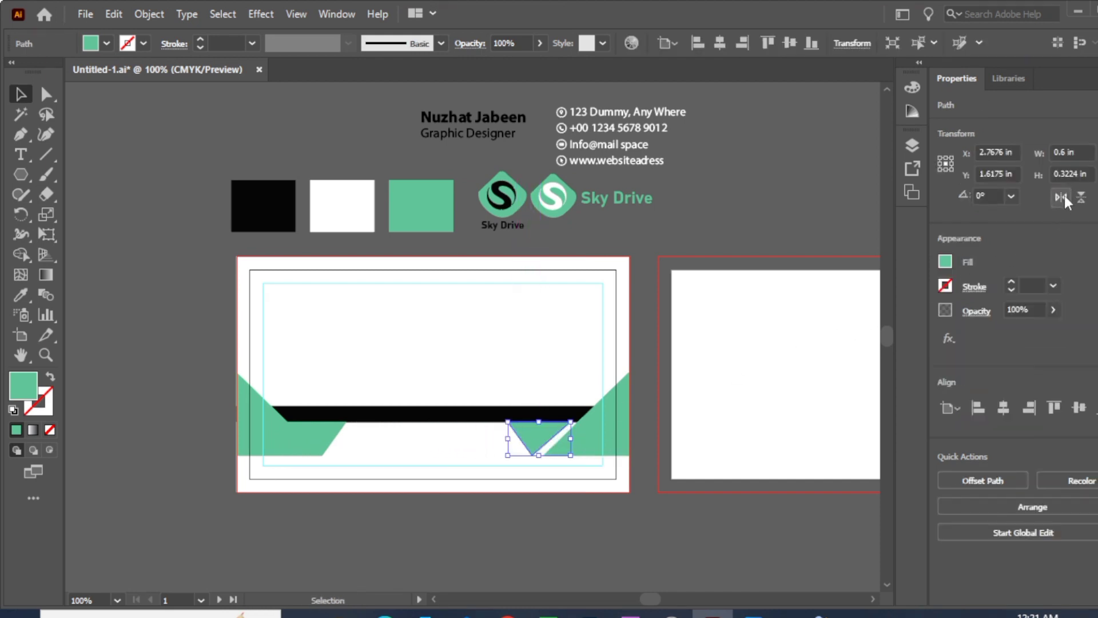
drag(536, 435, 547, 434)
click(527, 415)
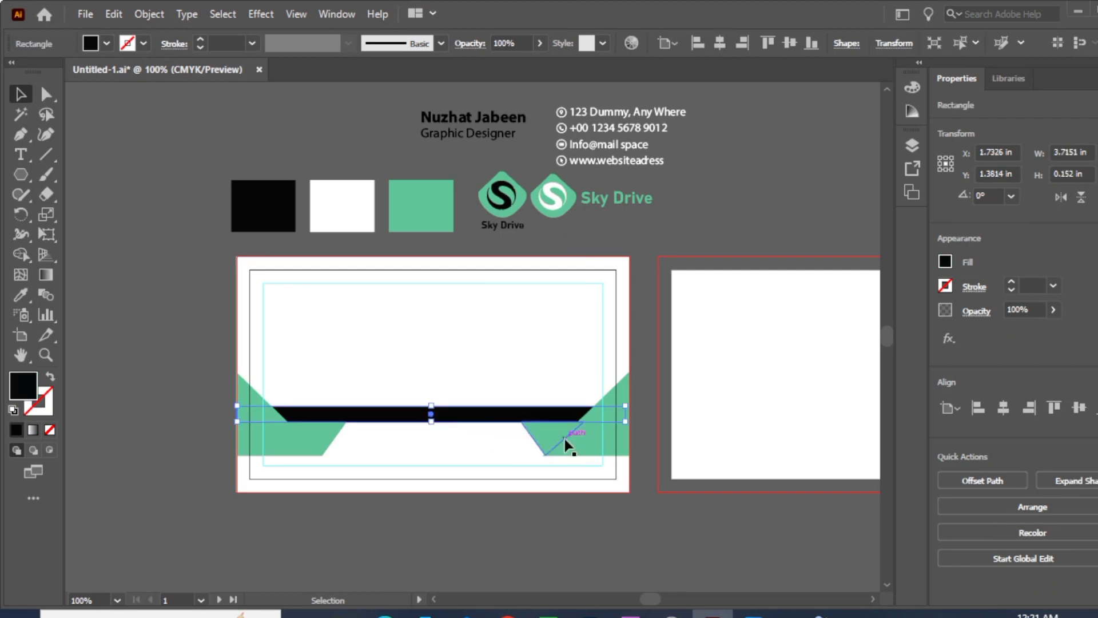
click(550, 433)
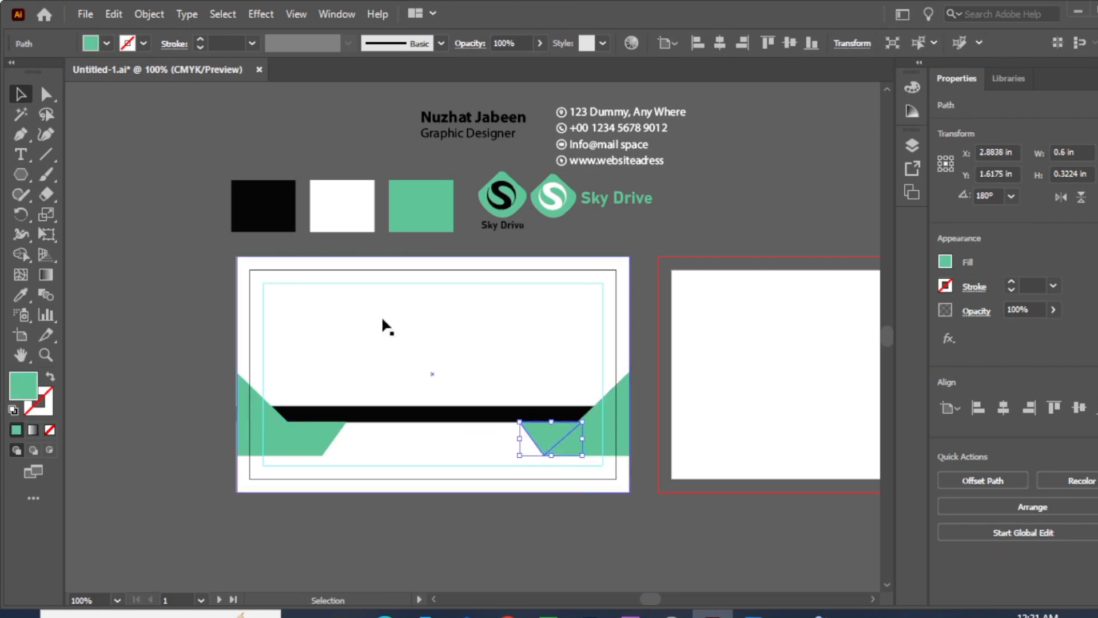
click(132, 314)
- Bring both large green corner triangles to the front
right_click(590, 442)
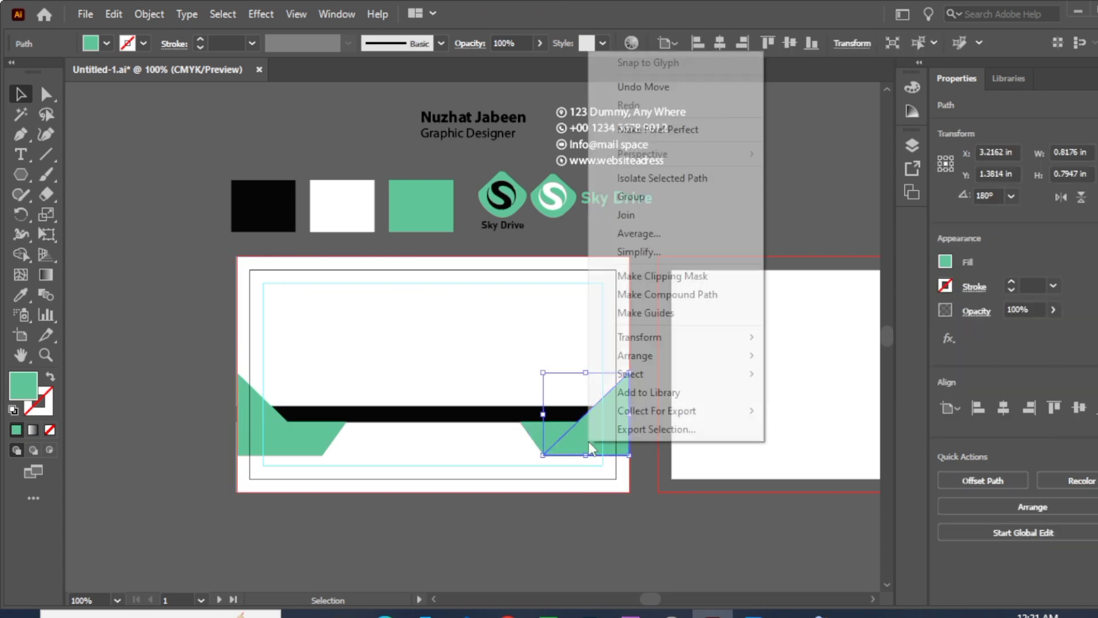
mouse_move(662, 356)
click(795, 356)
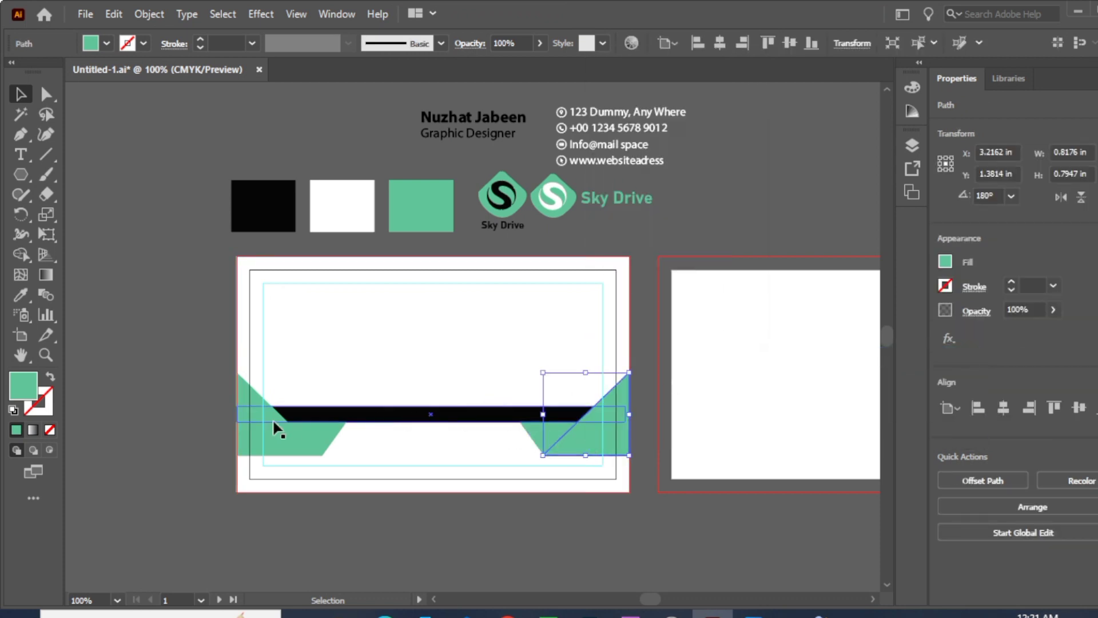
right_click(277, 434)
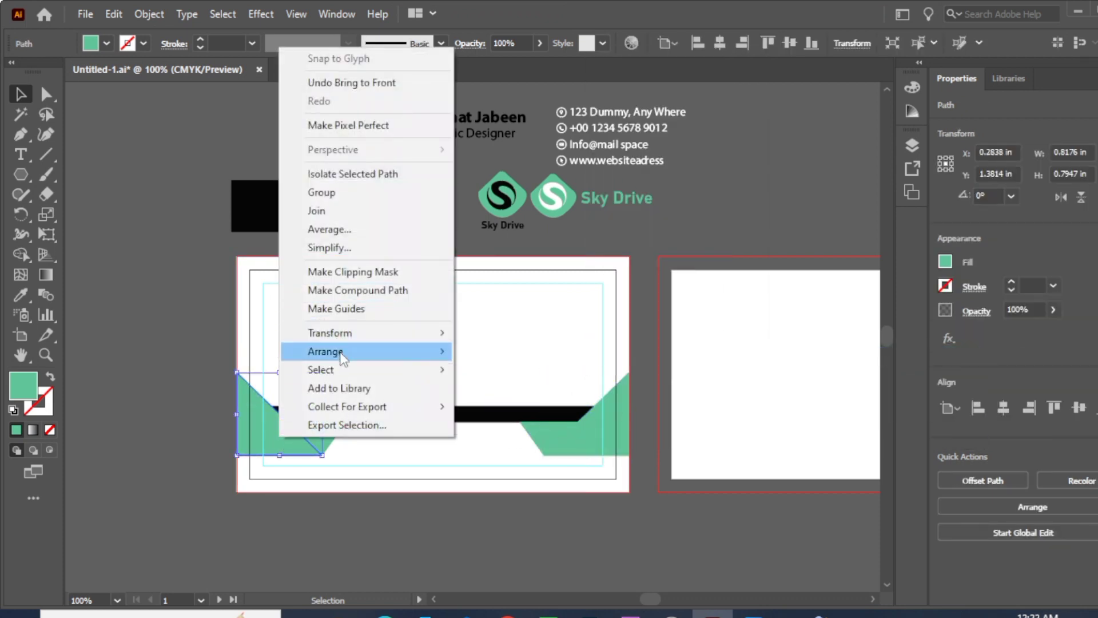
mouse_move(366, 352)
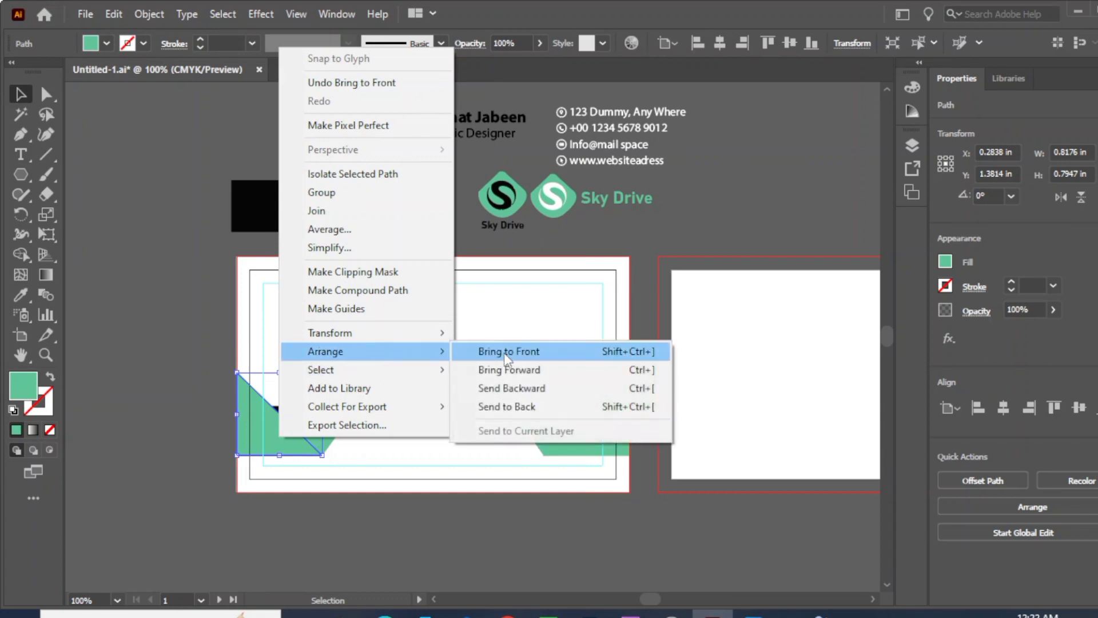
click(503, 351)
click(135, 307)
- Move the small left triangle to X 0.58 in and fill it with the darker green 4A9171
click(329, 448)
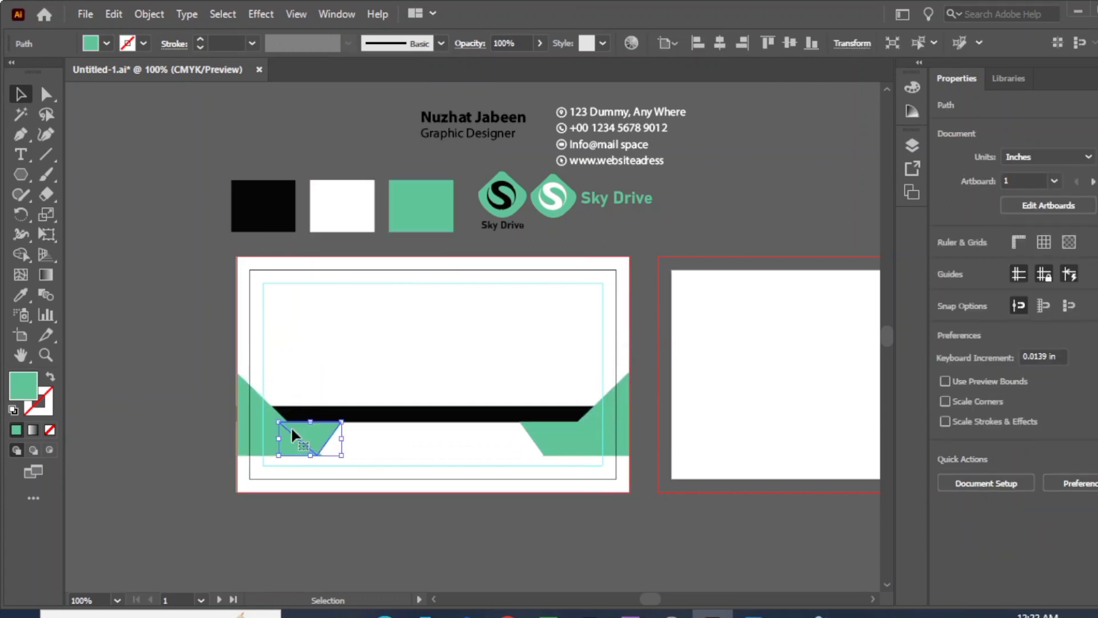
double_click(28, 396)
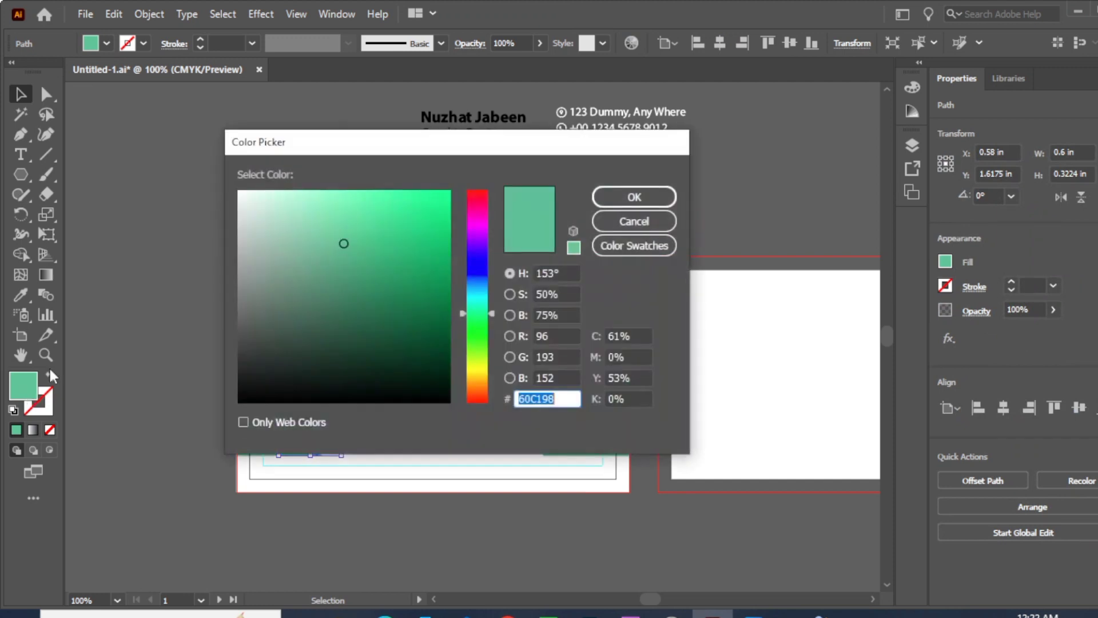
drag(345, 244, 343, 281)
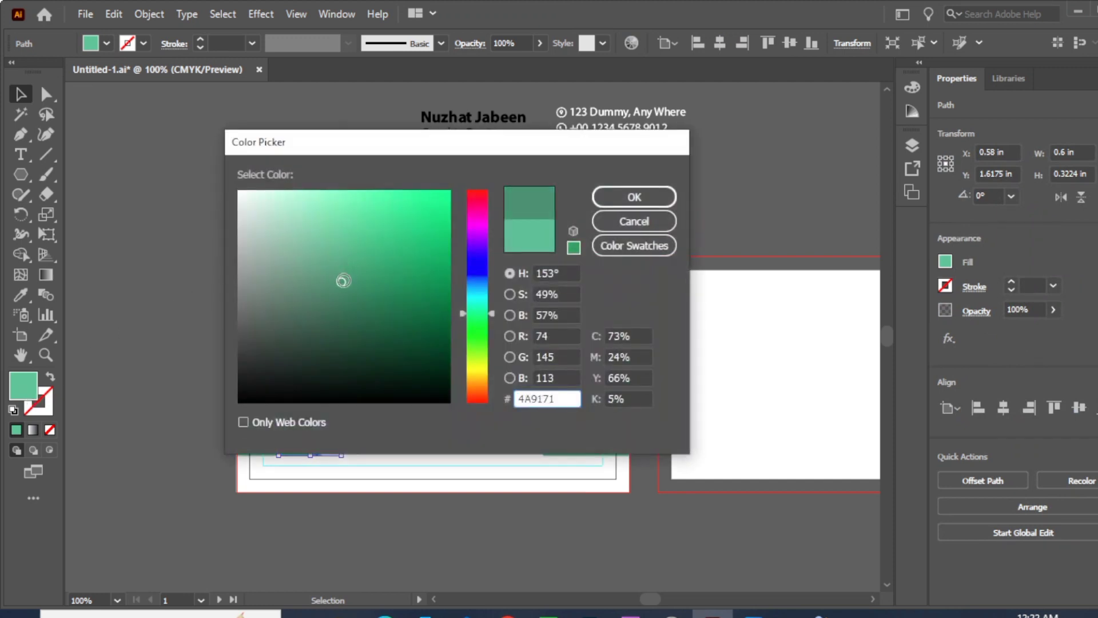
click(615, 195)
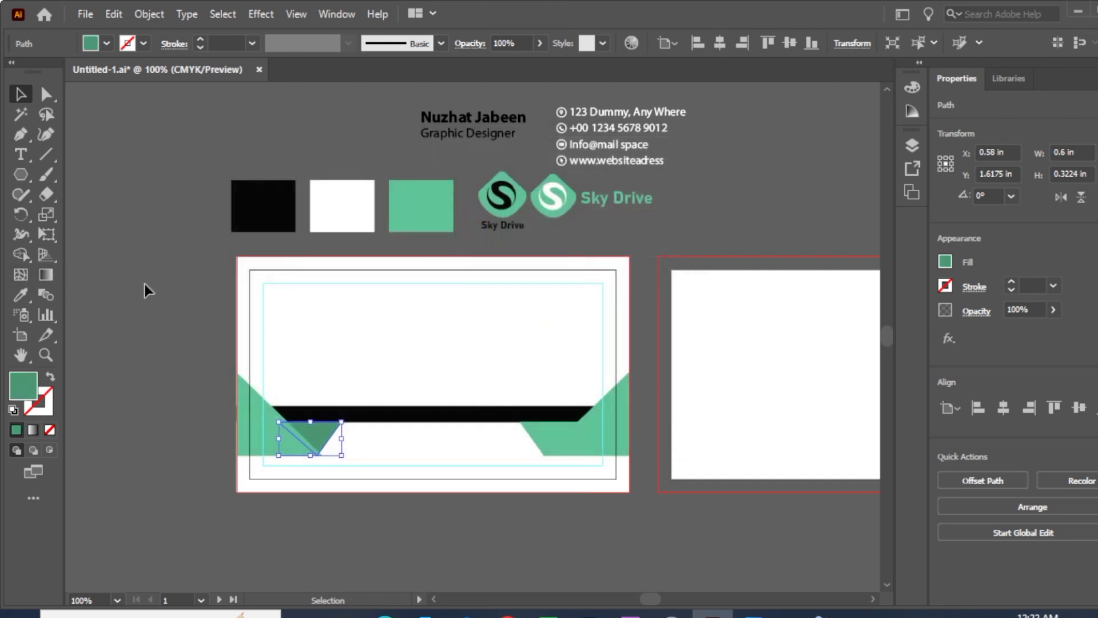
click(144, 284)
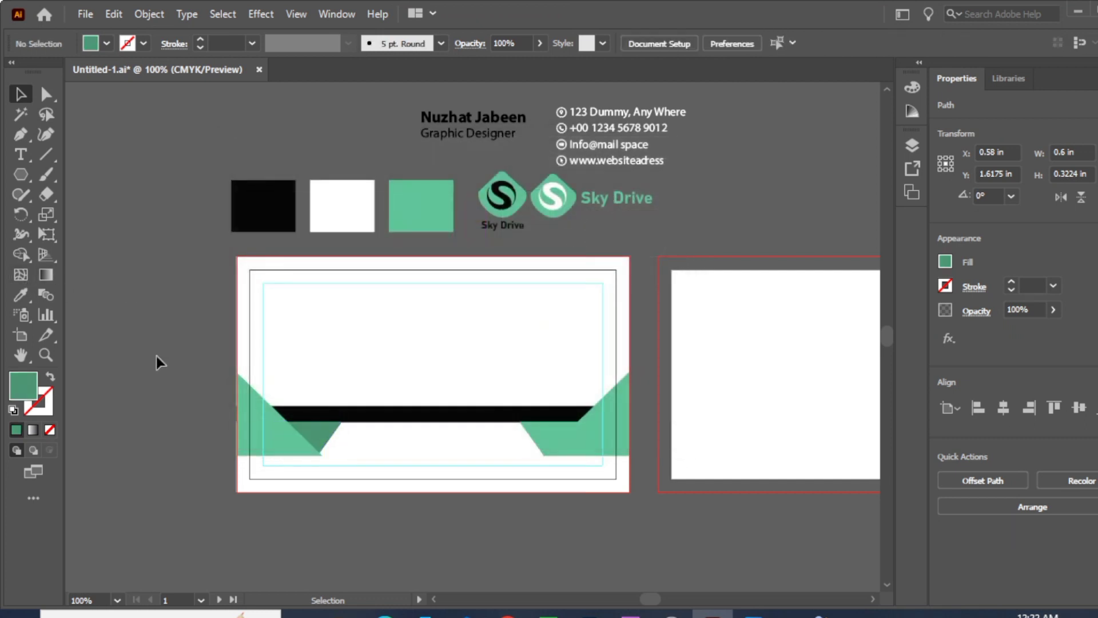
- Stretch the dark green triangle rightward to about 0.68 in wide so its lower tip meets the large left triangle's corner
click(324, 438)
drag(341, 439, 349, 444)
click(205, 400)
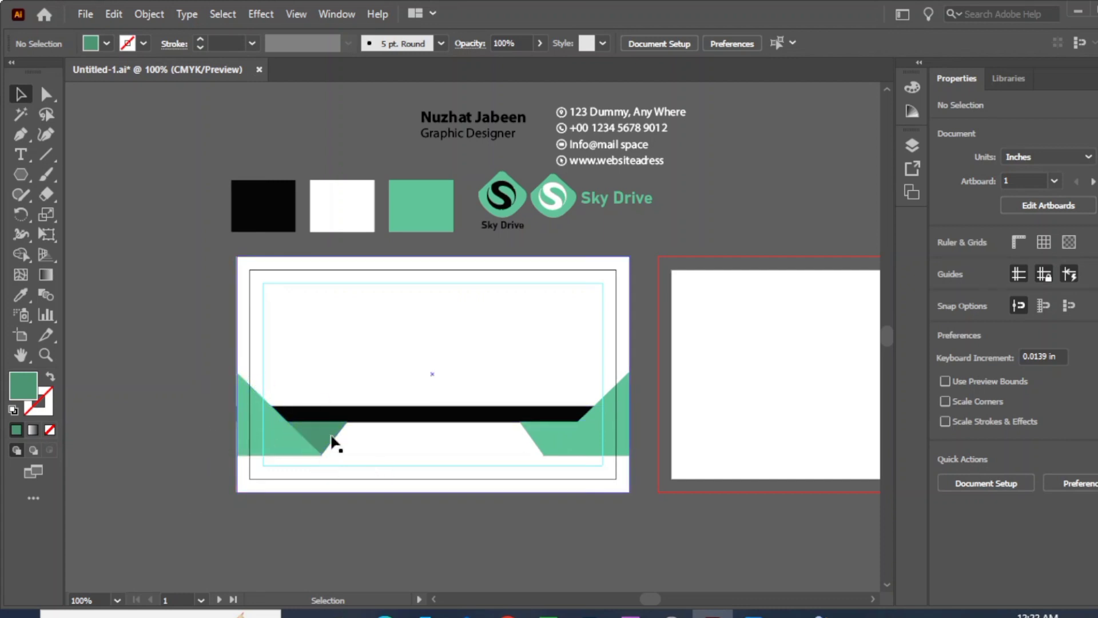
key(ctrl+equal)
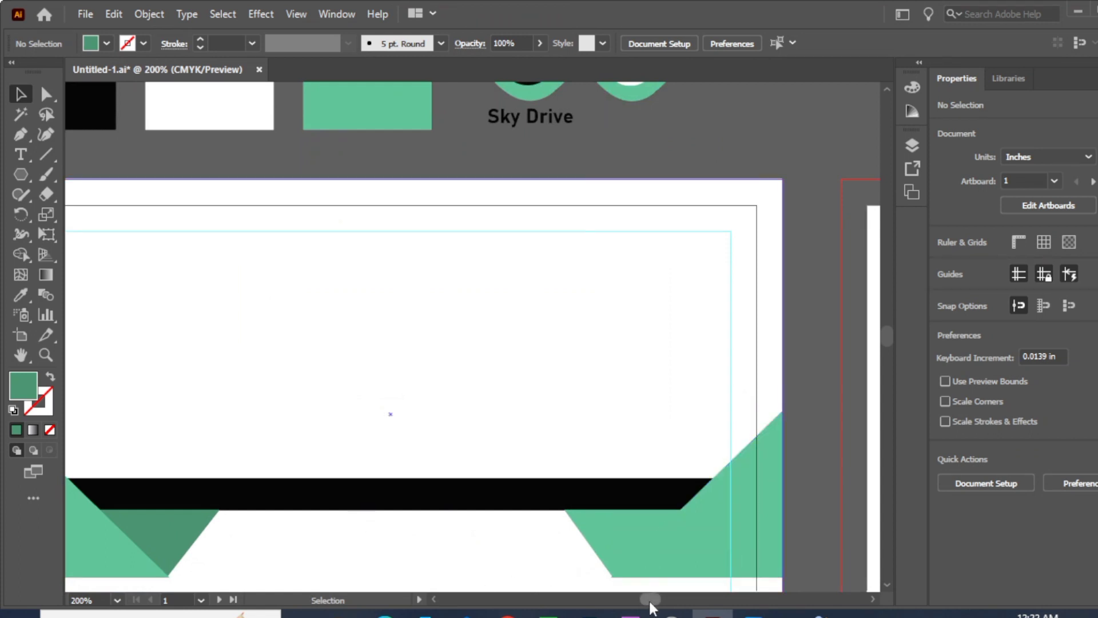
drag(650, 598, 648, 602)
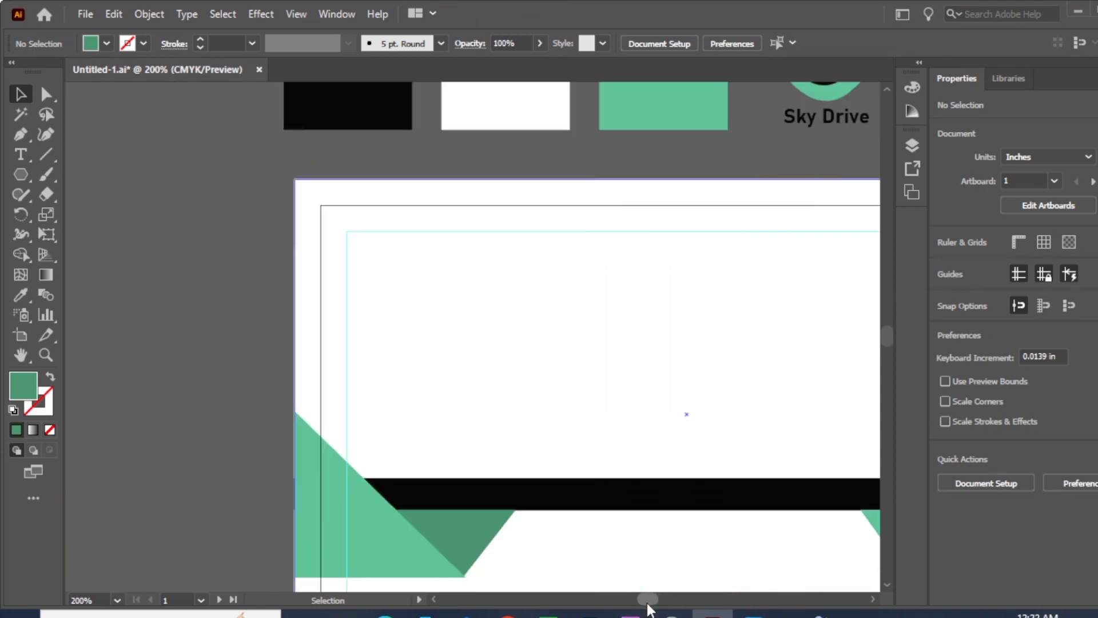
scroll(648, 601, down, 2)
click(470, 487)
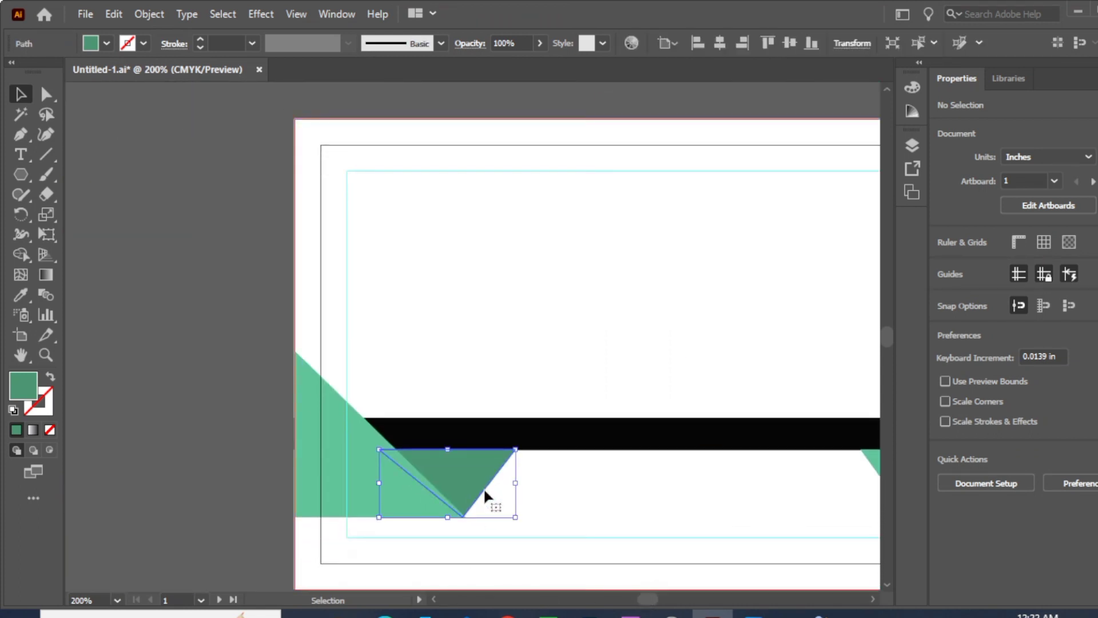
drag(516, 484, 521, 487)
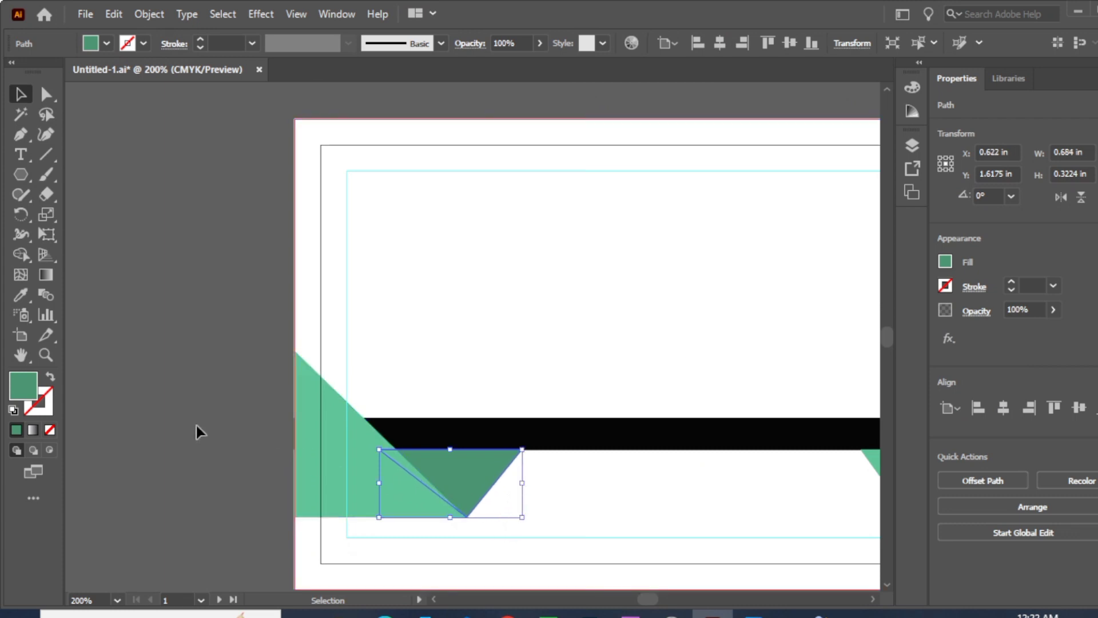
click(197, 426)
click(460, 500)
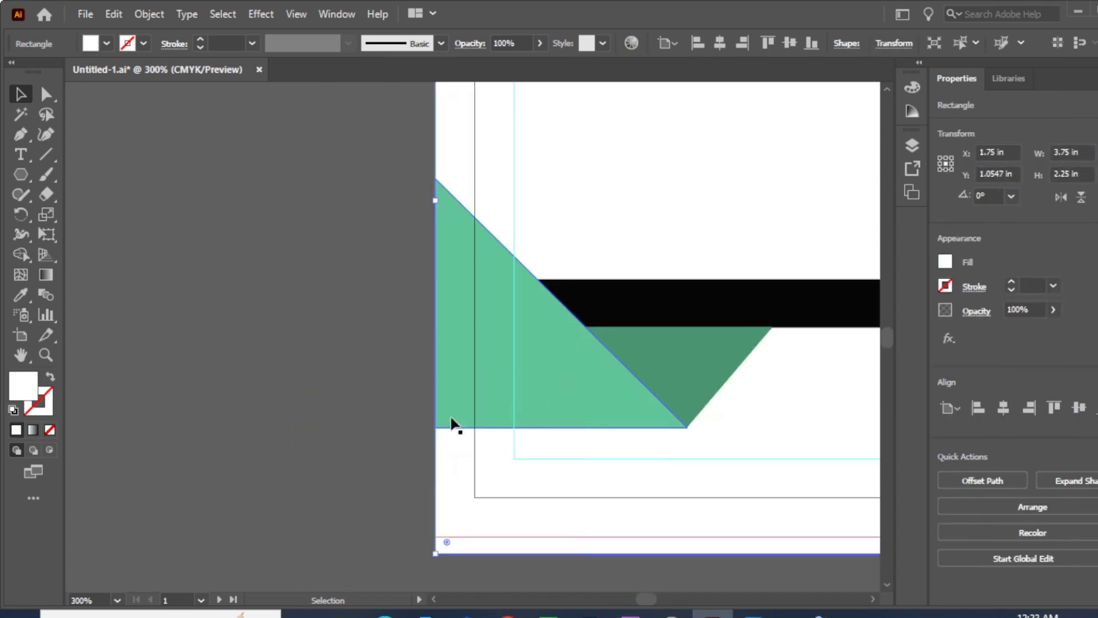
- Fill the small triangle on the card's right side with the darker green sampled from the left small triangle
drag(644, 599, 648, 599)
key(ctrl+minus)
key(ctrl+minus)
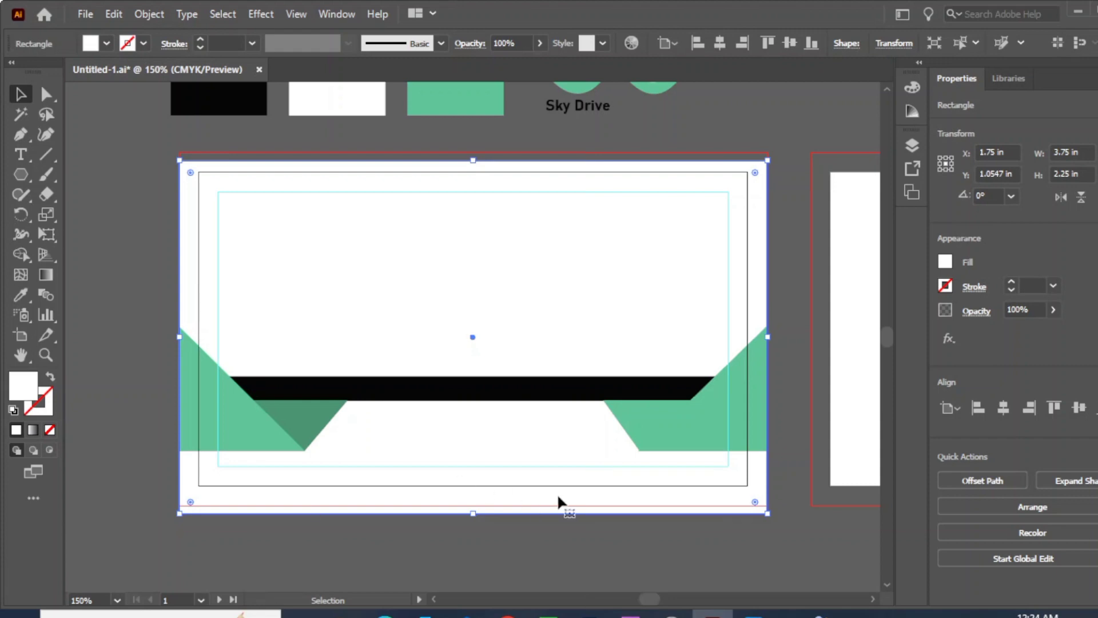
click(650, 422)
click(22, 288)
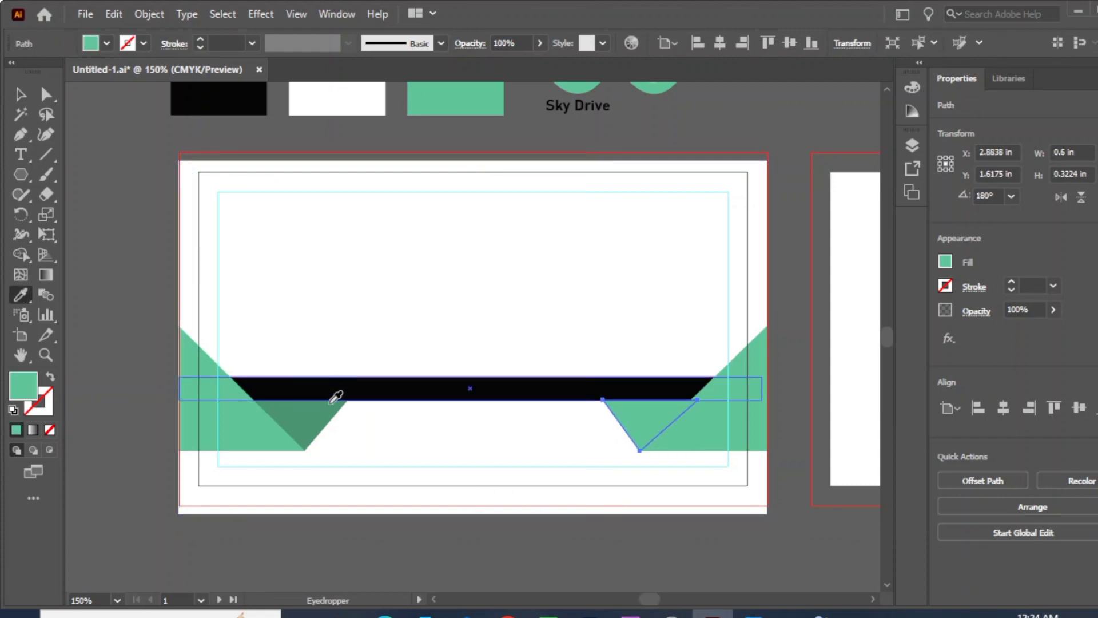
click(314, 405)
click(23, 96)
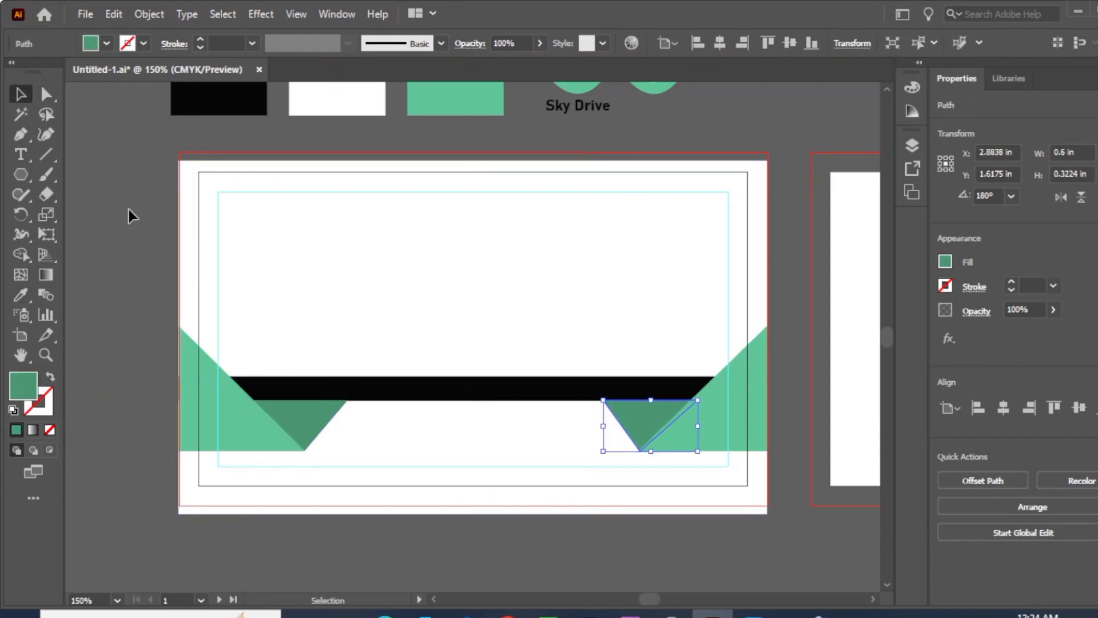
click(130, 212)
key(ctrl+minus)
- Move the stacked Sky Drive logo onto the front card at about X 1.80 in, Y 0.74 in and bring it to the front
click(344, 455)
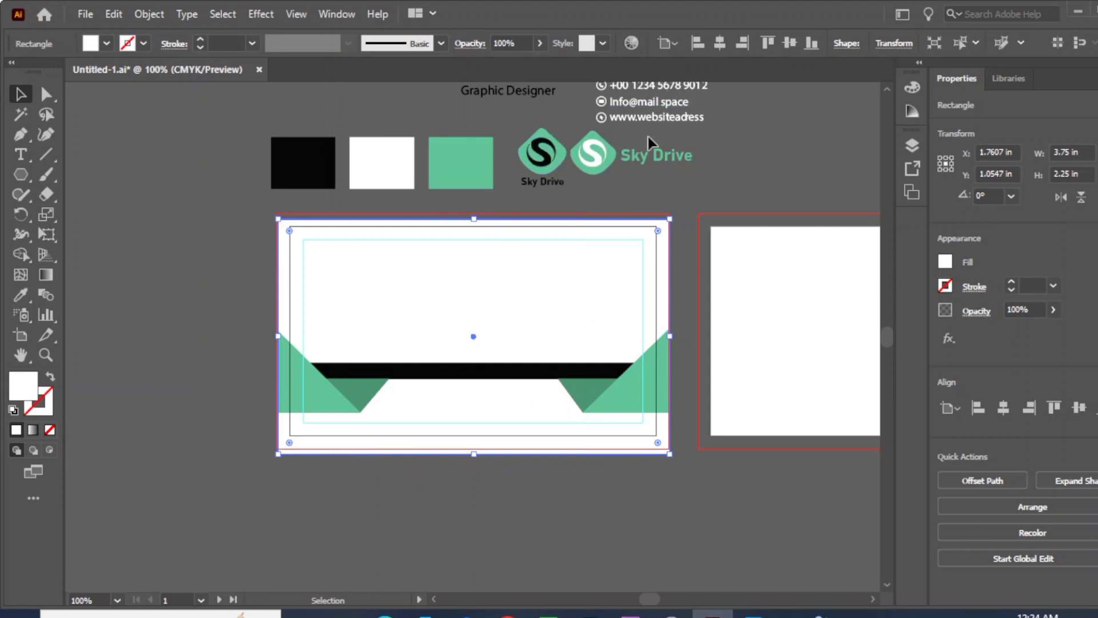
drag(535, 163, 471, 297)
right_click(472, 296)
mouse_move(526, 501)
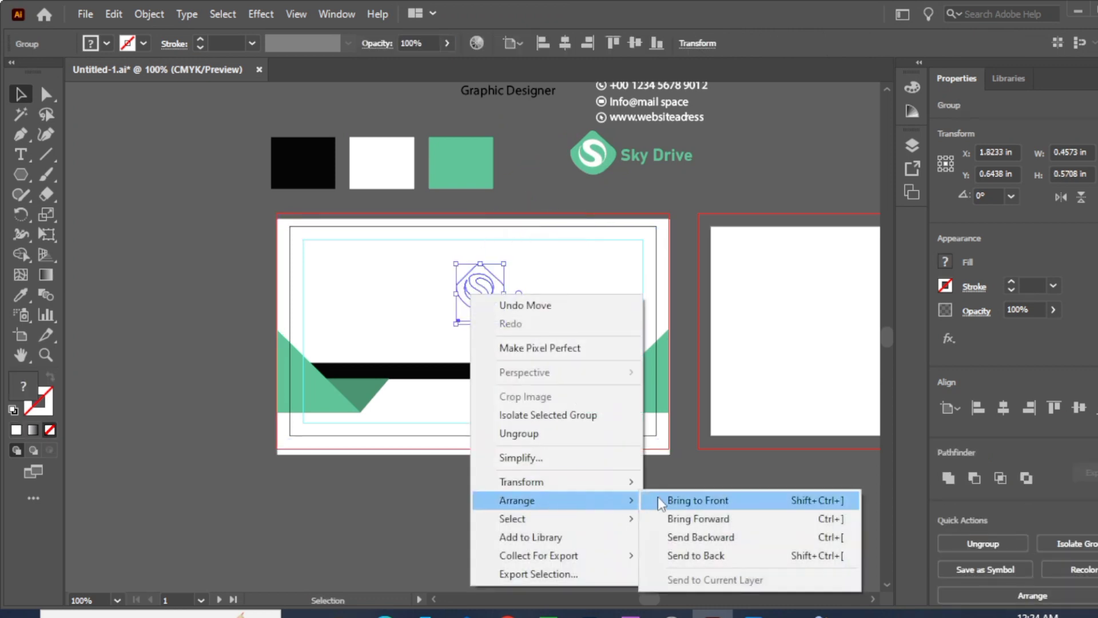
click(673, 499)
click(165, 268)
drag(474, 301, 472, 312)
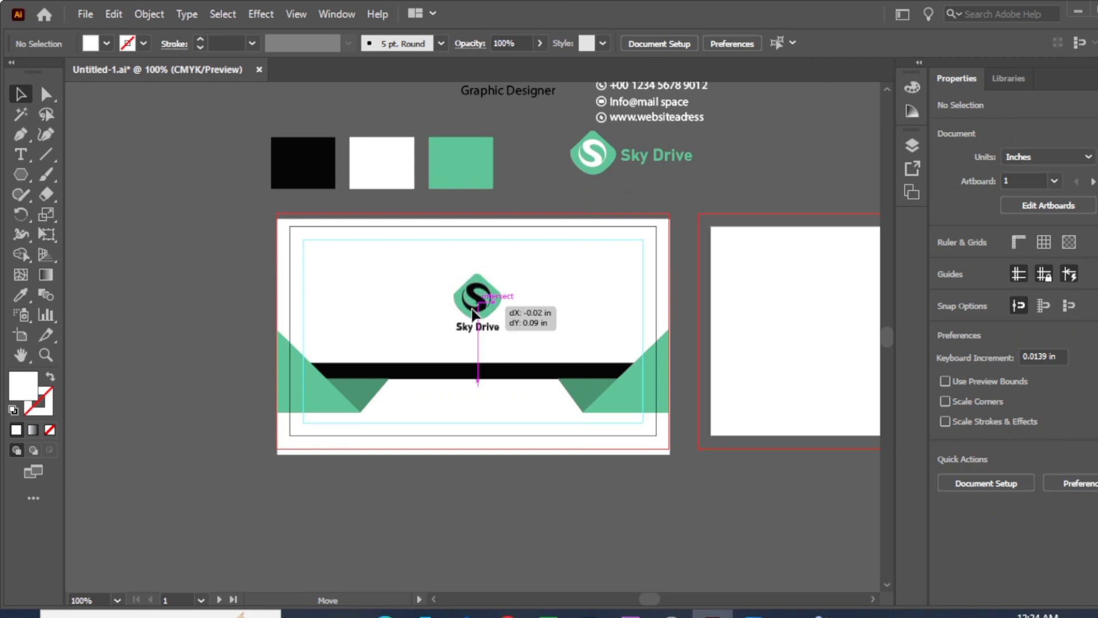
drag(473, 312, 472, 312)
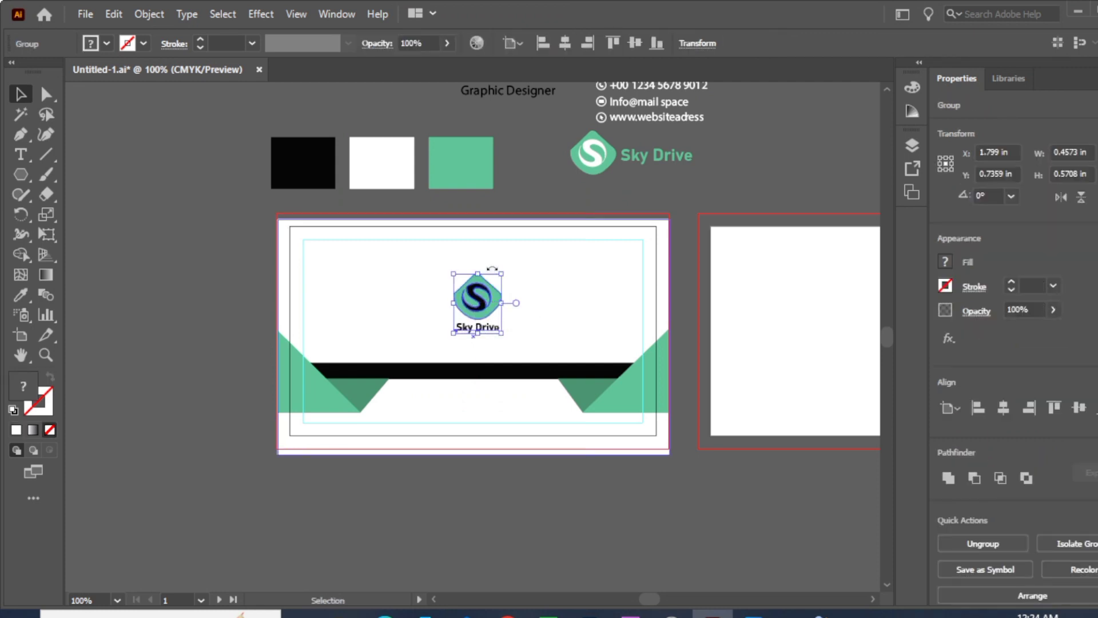
- Enlarge the logo proportionally to about 0.72 × 0.90 in and reposition it at X 1.75 in, Y 0.66 in
drag(502, 271, 535, 258)
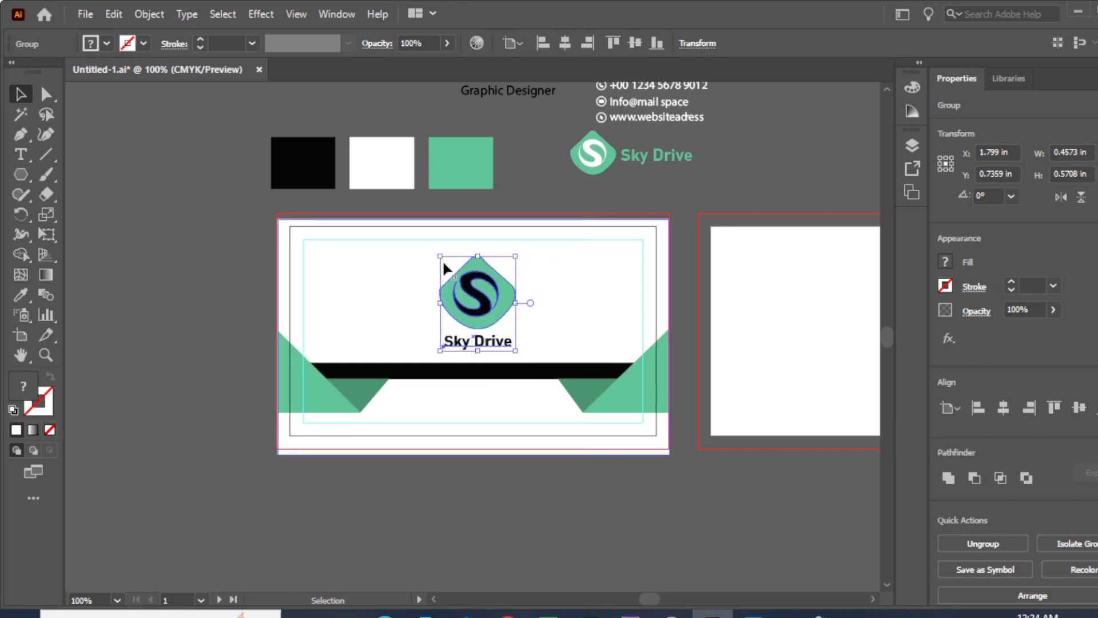
click(191, 243)
drag(464, 304, 461, 297)
click(238, 258)
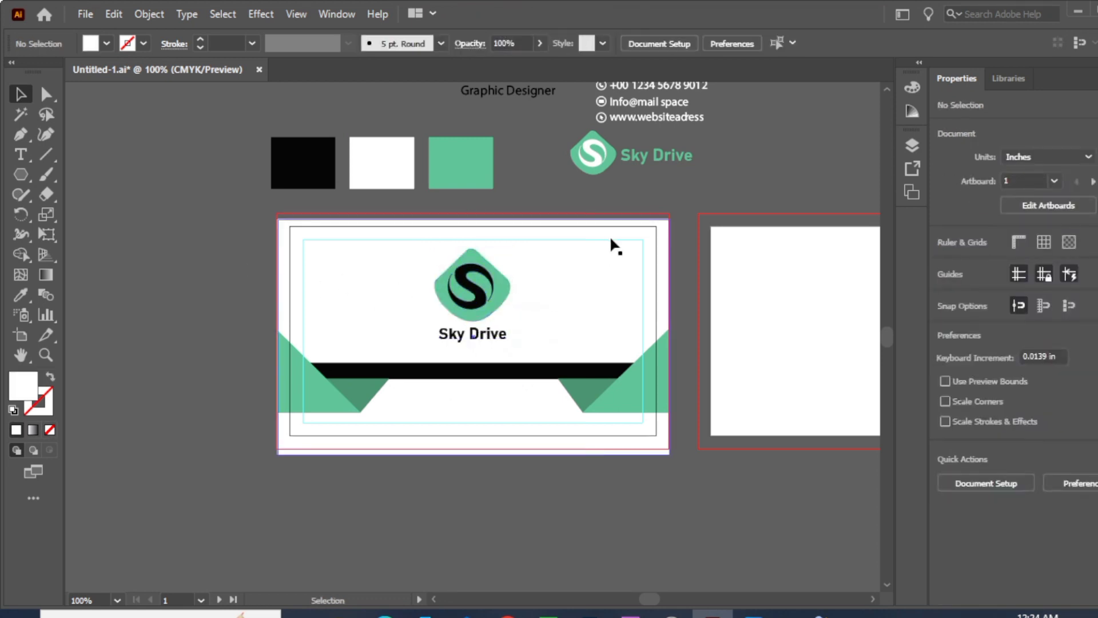
- Centre the logo horizontally with the white background rectangle and fit that background to the red bleed frame
click(483, 288)
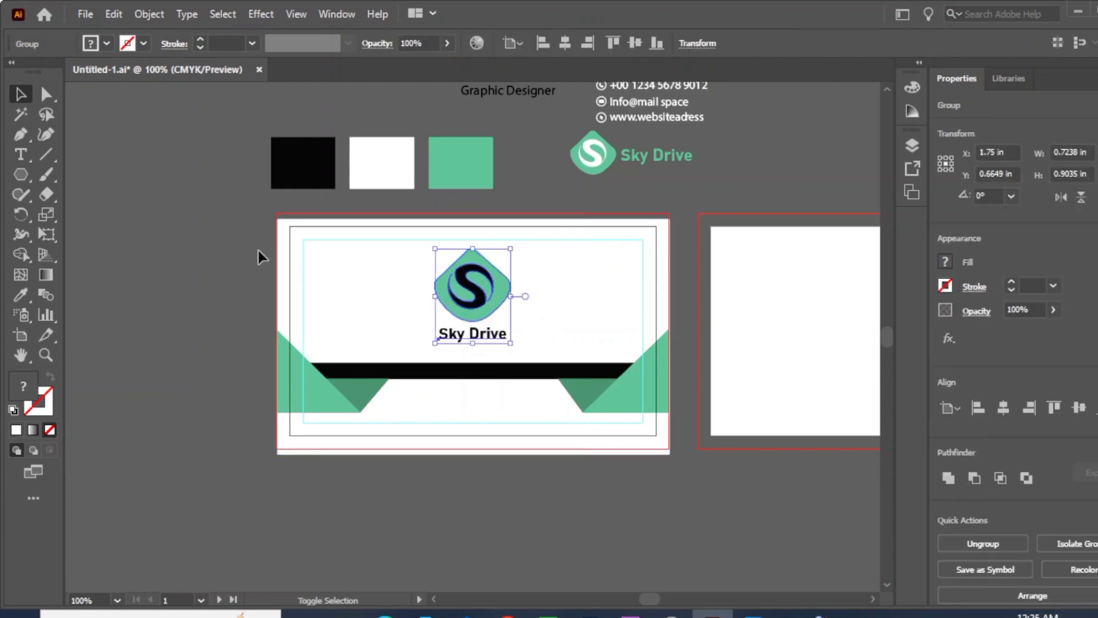
shift+click(338, 259)
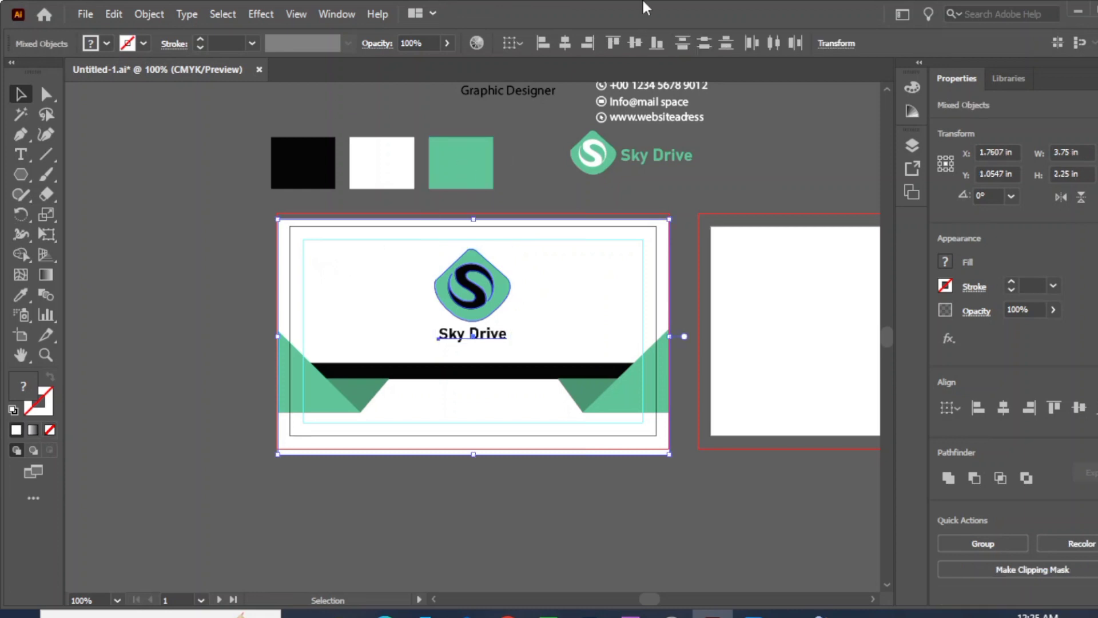
click(566, 43)
click(150, 184)
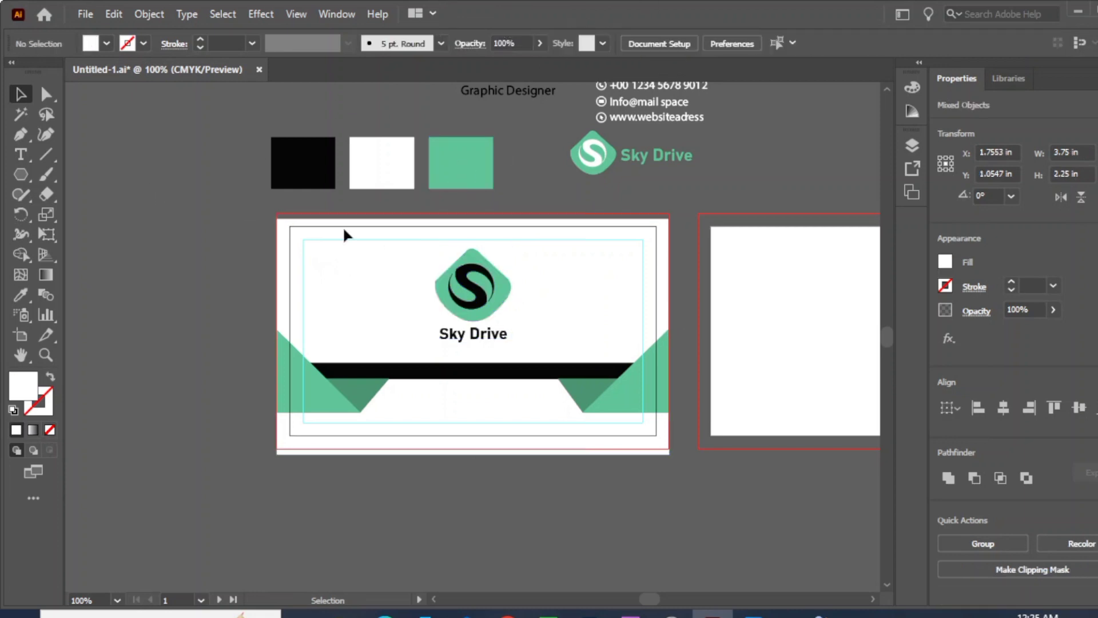
click(473, 220)
click(253, 294)
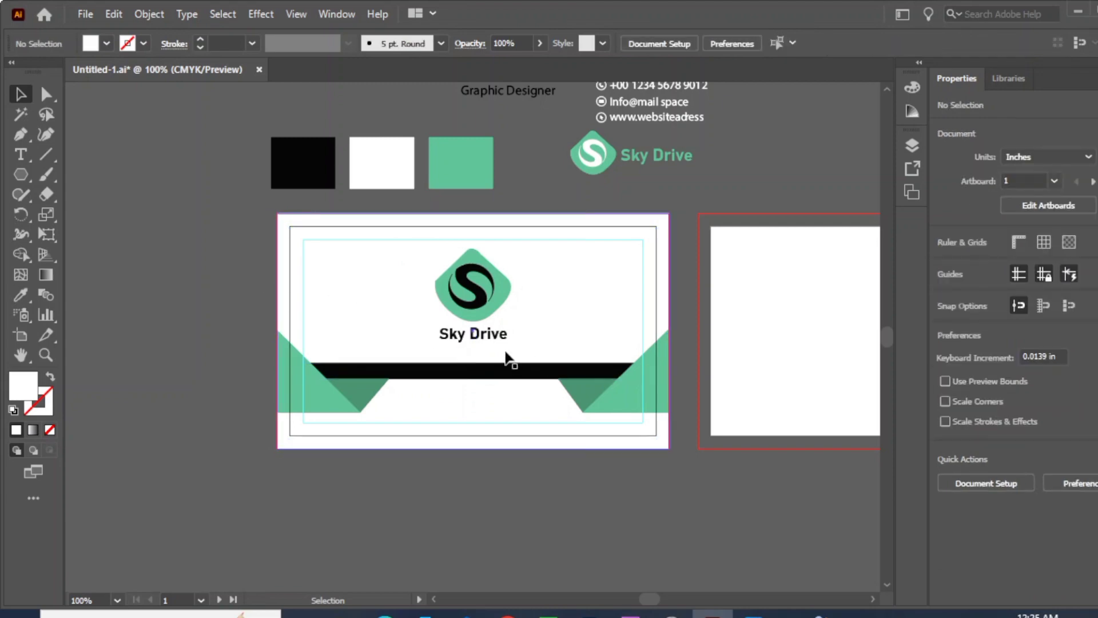
- Place a copy of the "Graphic Designer" text under the Sky Drive logo name and bring it to the front
scroll(496, 290, up, 1)
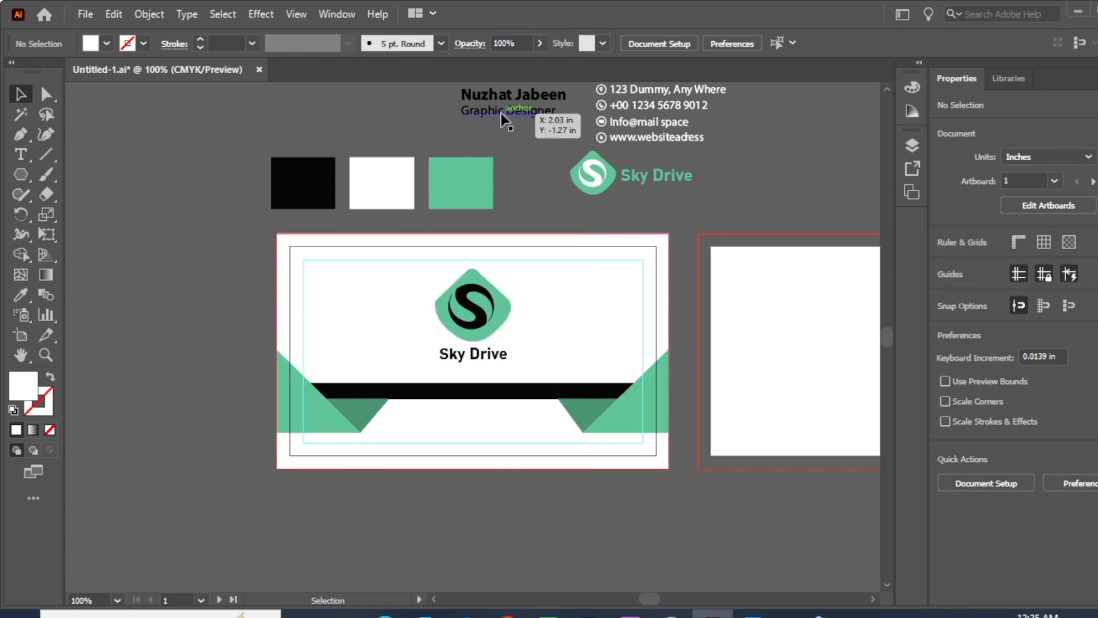
drag(500, 113, 473, 377)
right_click(475, 378)
mouse_move(719, 525)
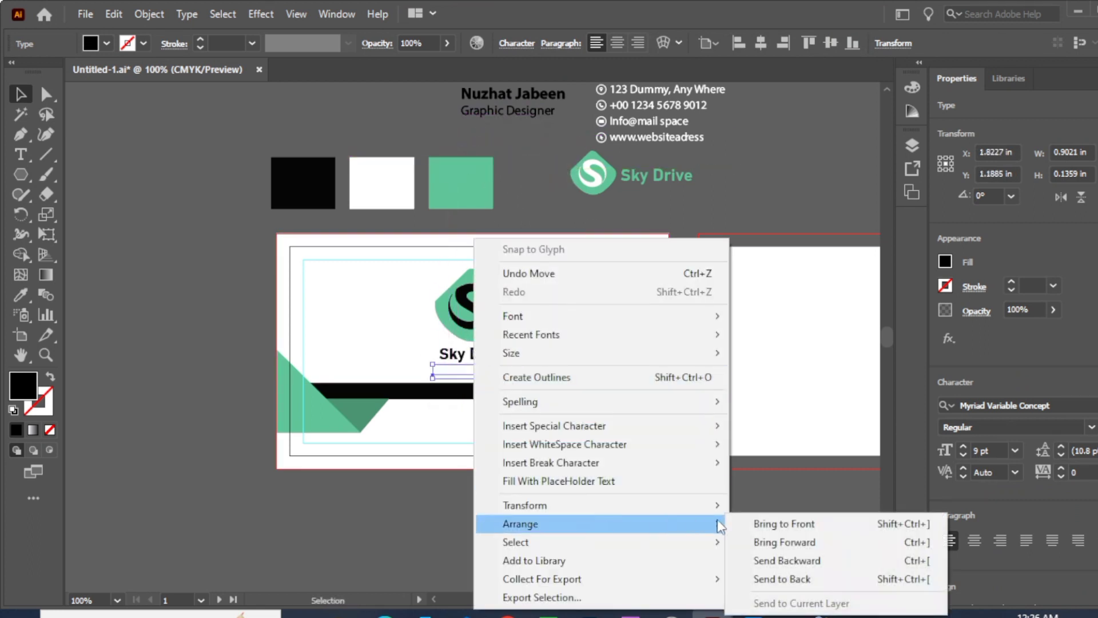
click(786, 524)
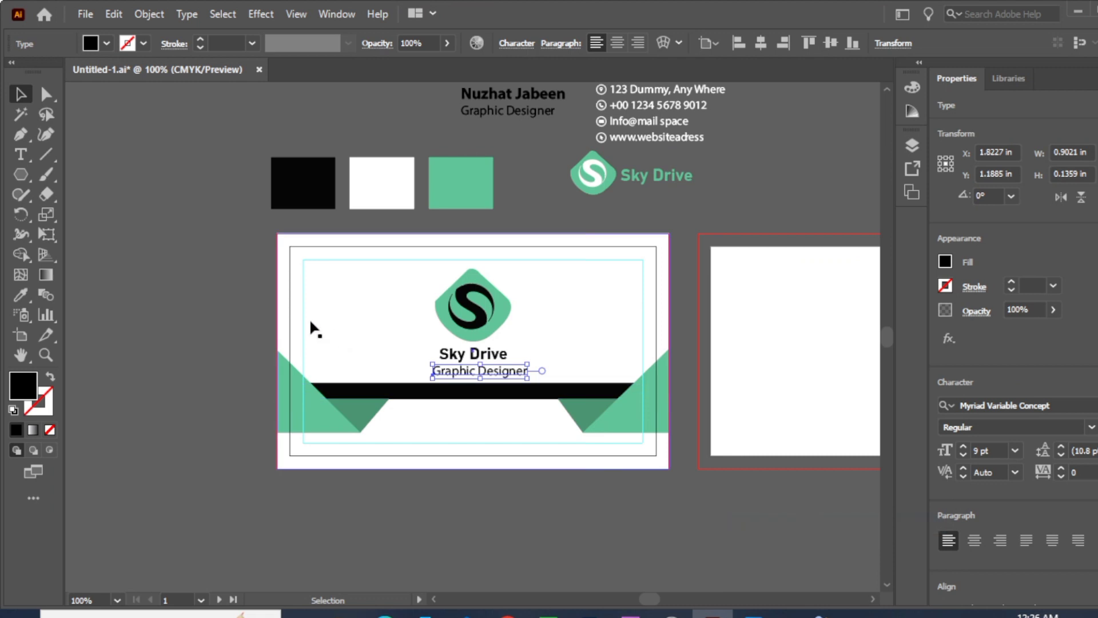
- Replace the copied text under the logo with "Tagline Here"
click(20, 156)
click(539, 377)
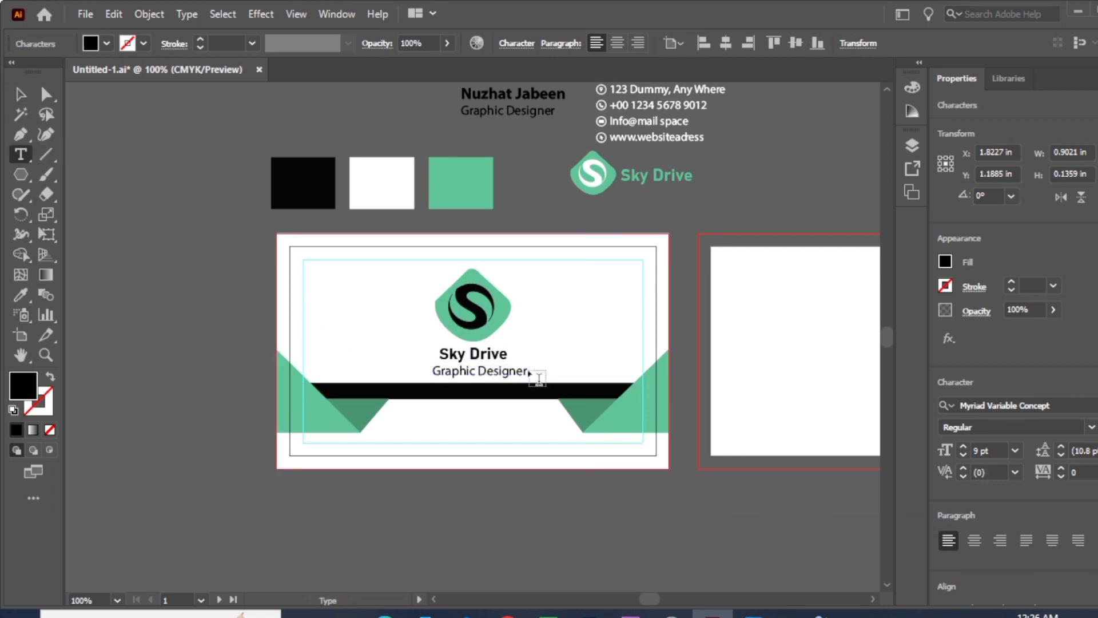
key(BackSpace)
key(BackSpace)
key(BackSpace)
key(BackSpace)
key(BackSpace)
key(BackSpace)
key(BackSpace)
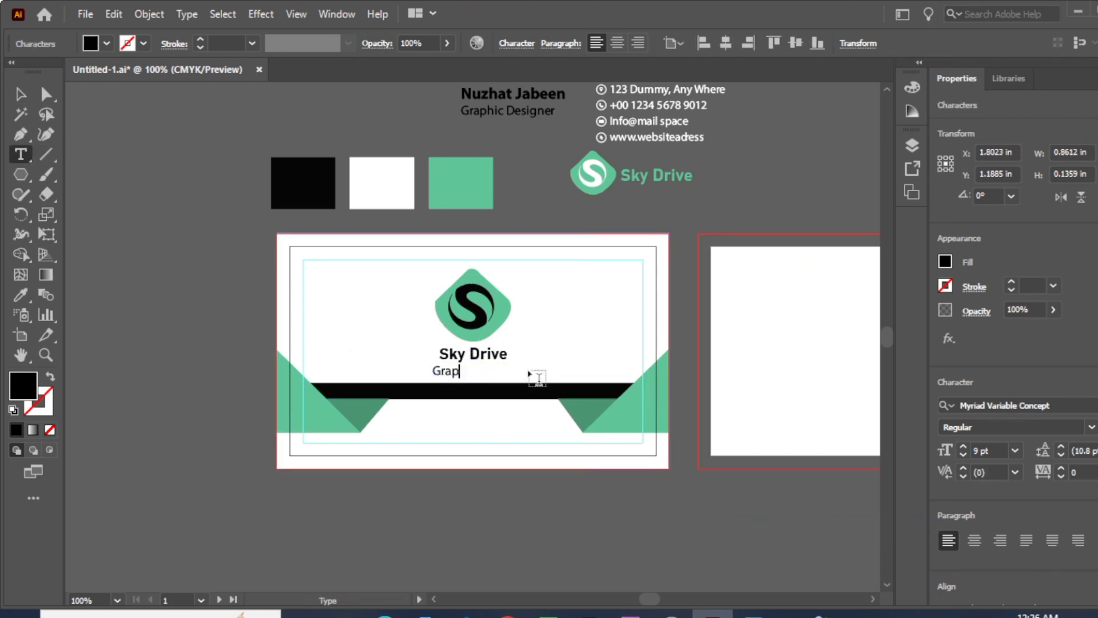
key(BackSpace)
key(BackSpace)
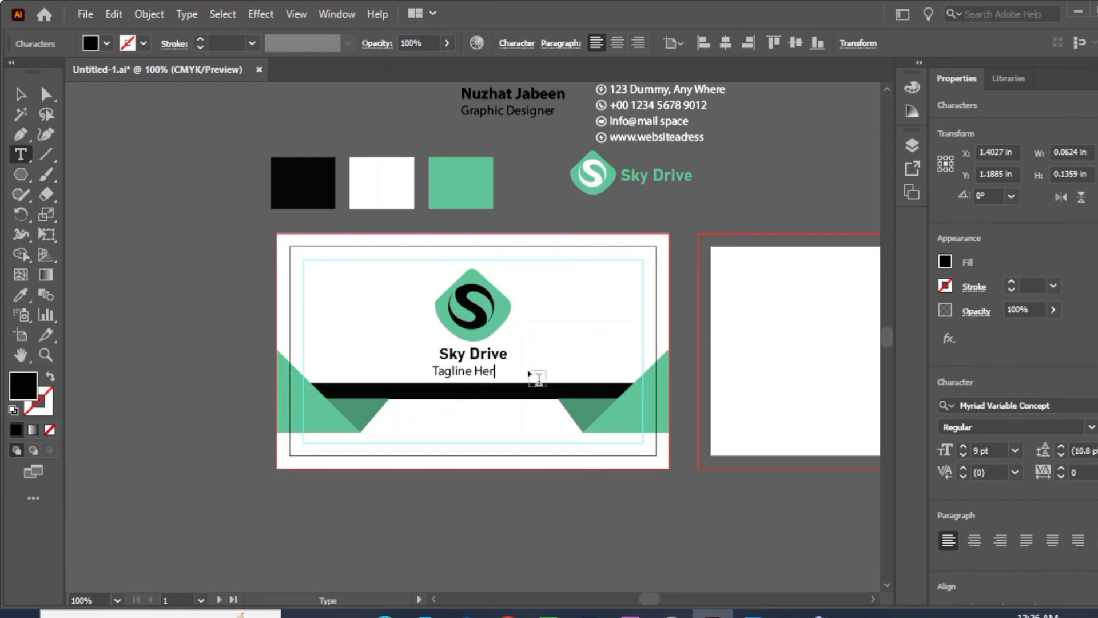
click(20, 94)
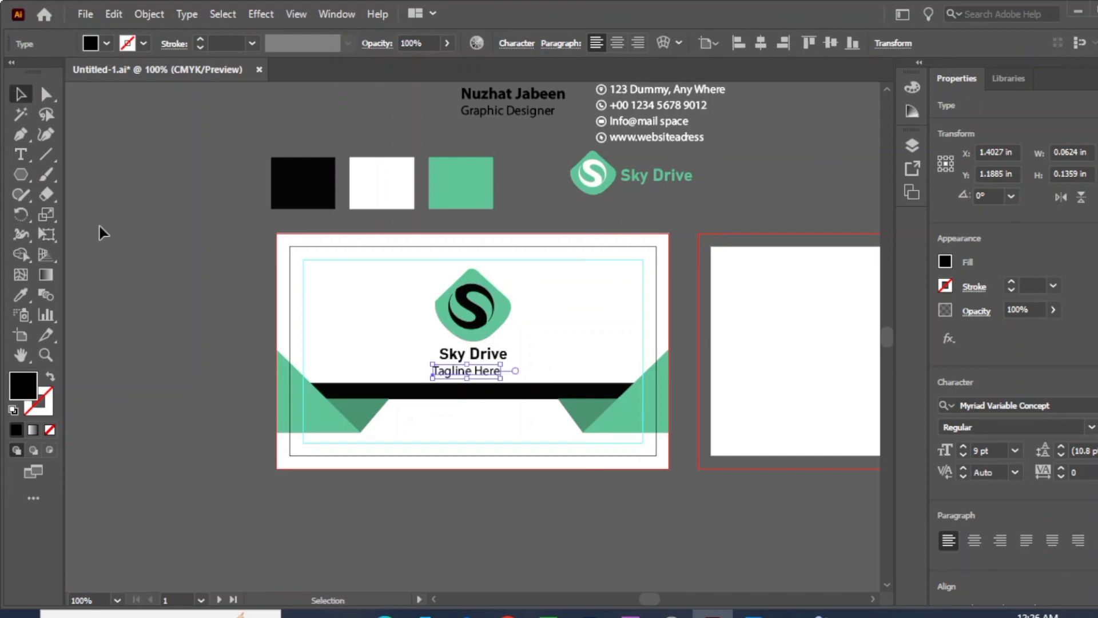
- Move the tagline directly beneath "Sky Drive" and set its font size to 8 pt
click(518, 392)
drag(478, 375, 486, 373)
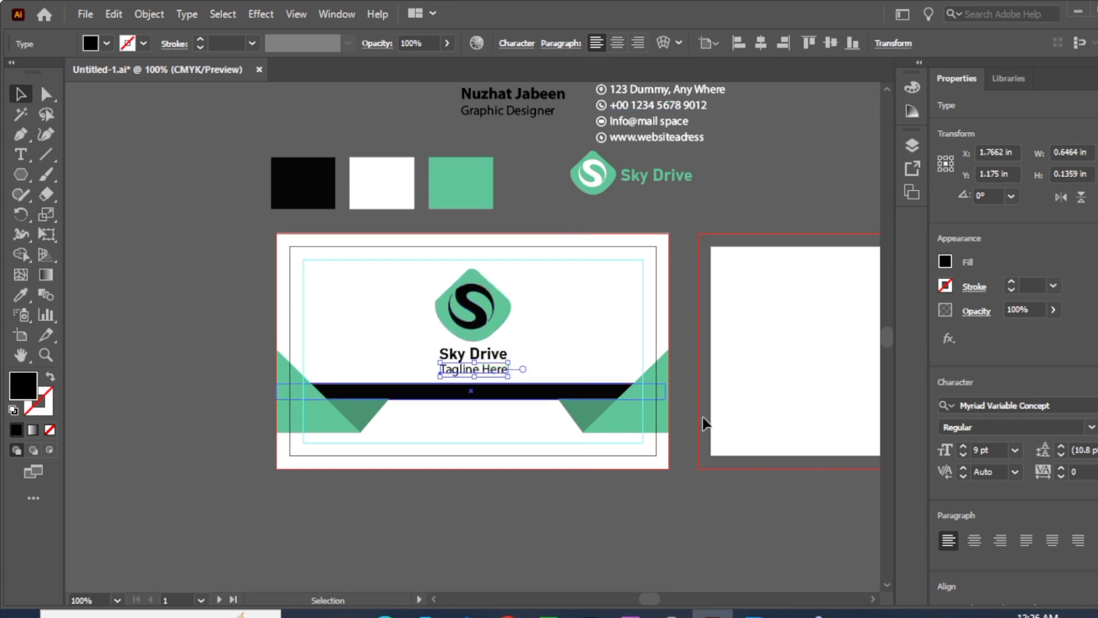
click(963, 455)
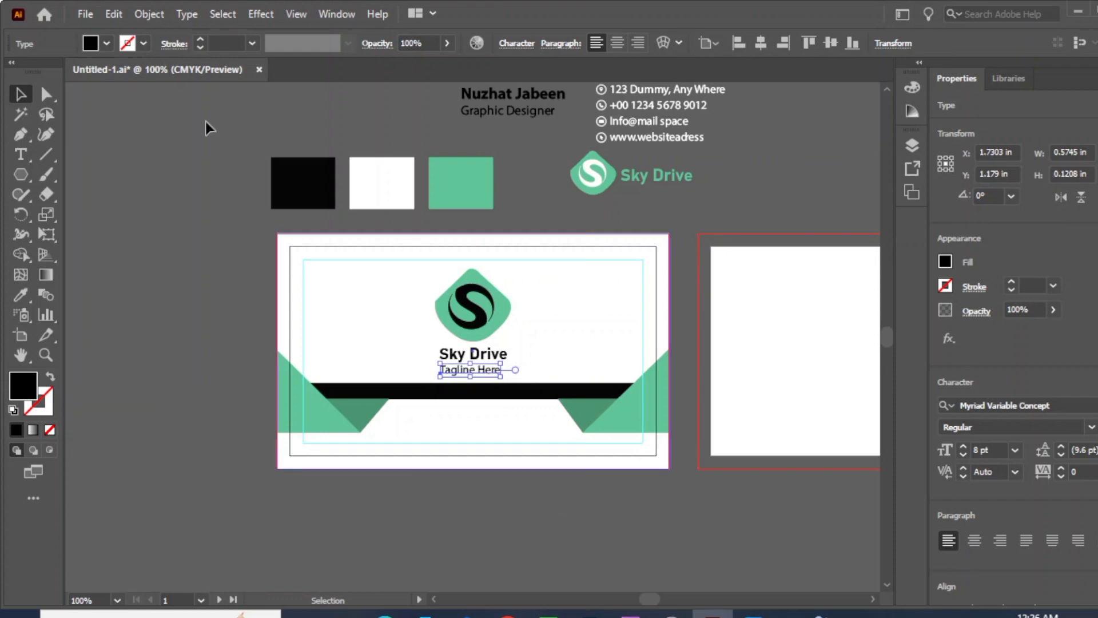
click(106, 136)
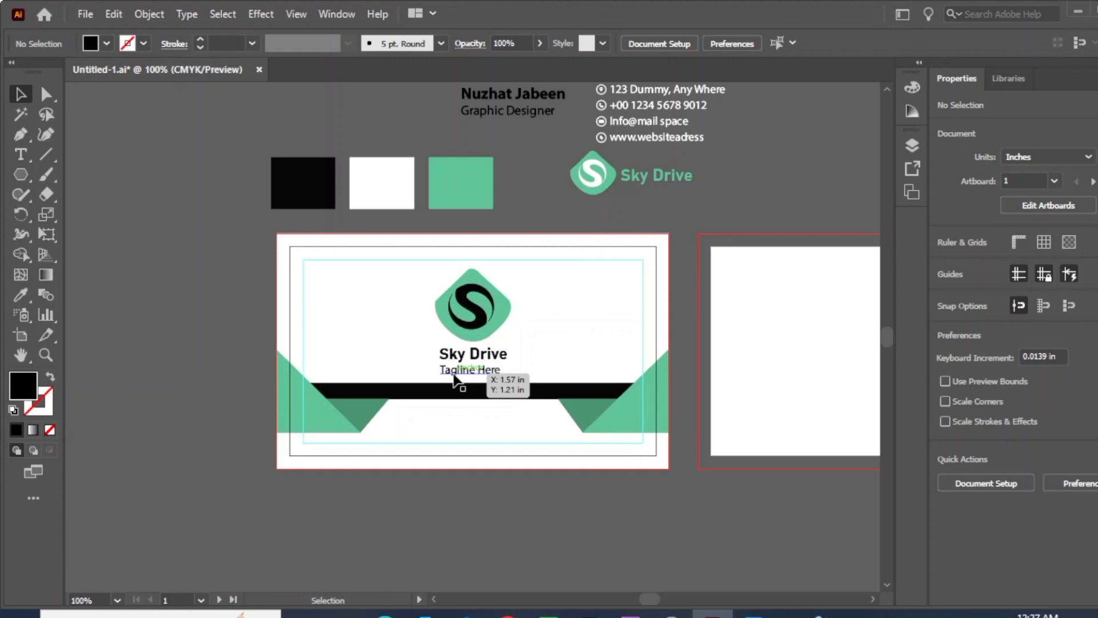
- Centre the tagline and the logo horizontally on each other
click(457, 378)
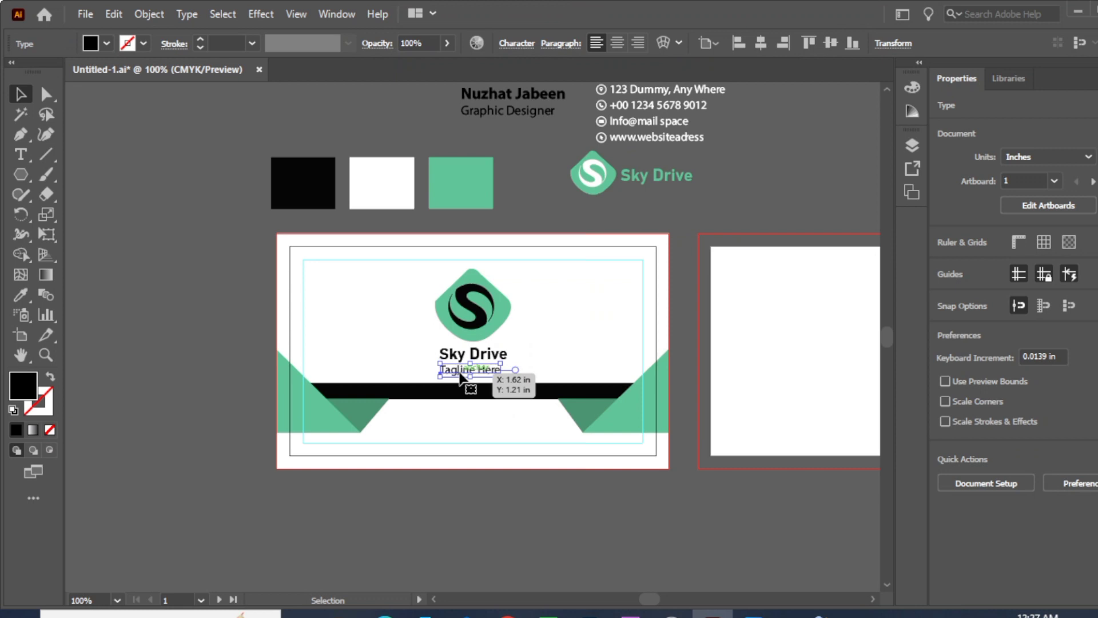
shift+click(469, 327)
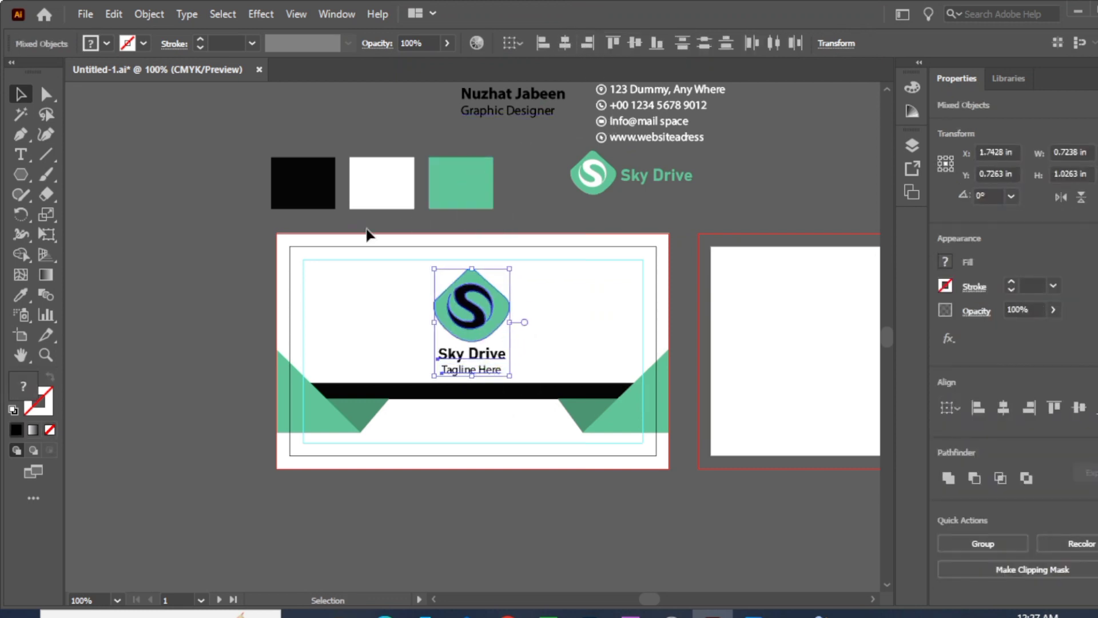
click(211, 240)
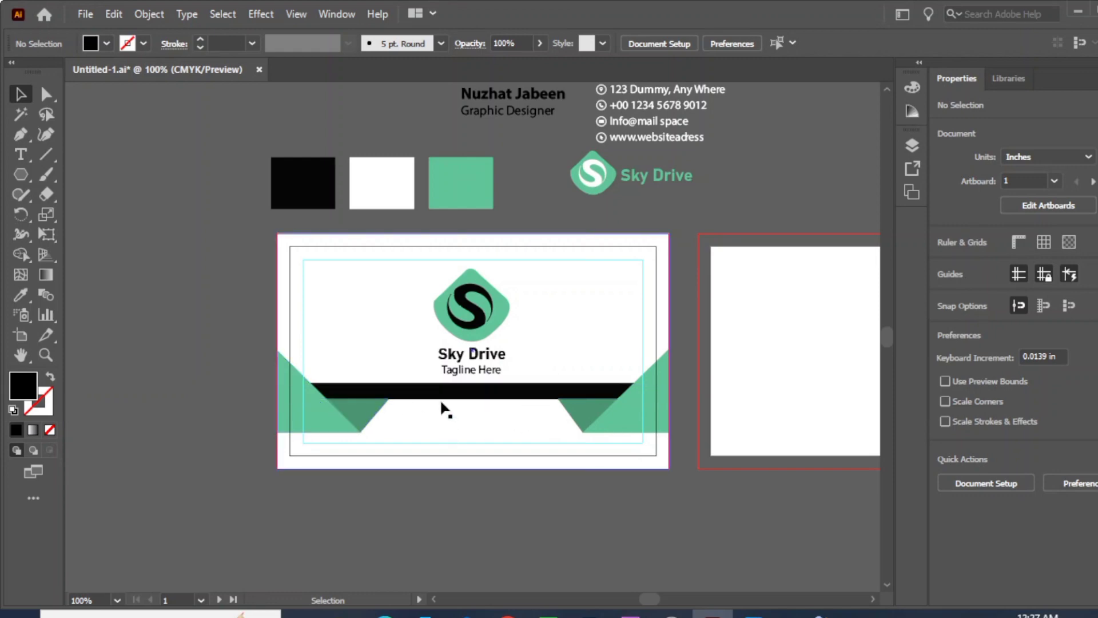
- Stretch the black bar's lower edge downward to make the bar about 0.22 in high
click(473, 392)
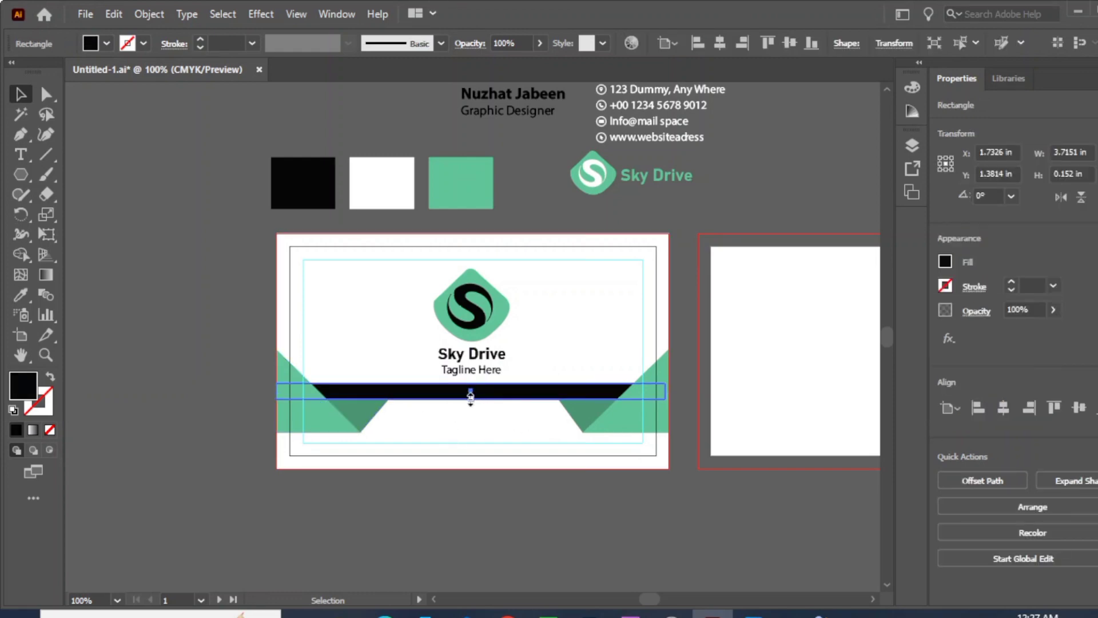
drag(470, 397, 470, 406)
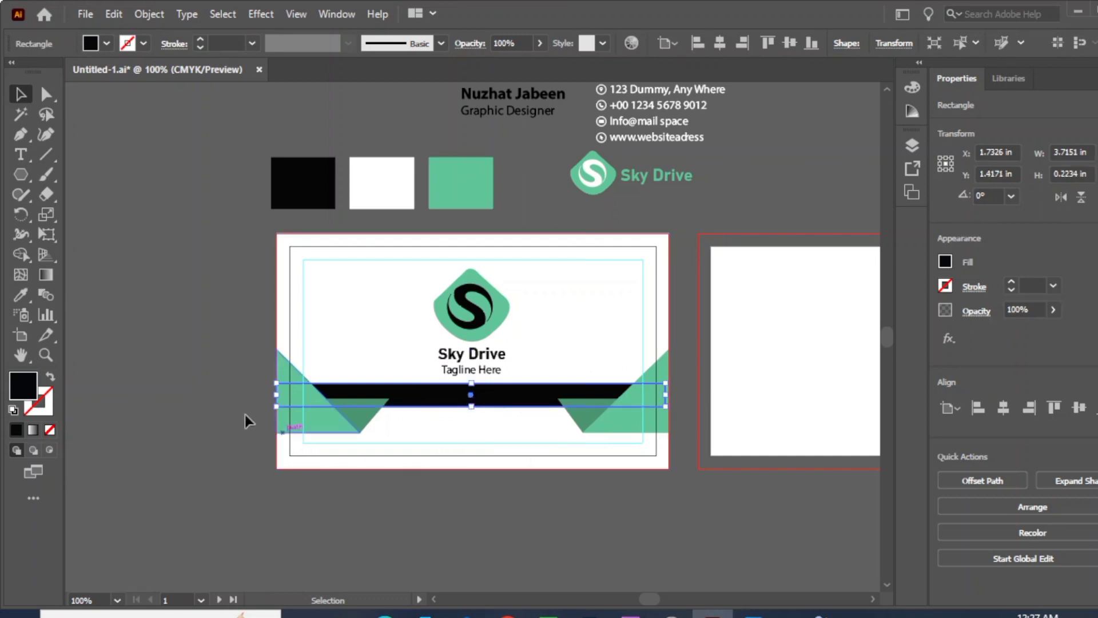
click(373, 427)
- Send both dark green triangles backward so they sit behind the black bar
click(363, 408)
right_click(362, 408)
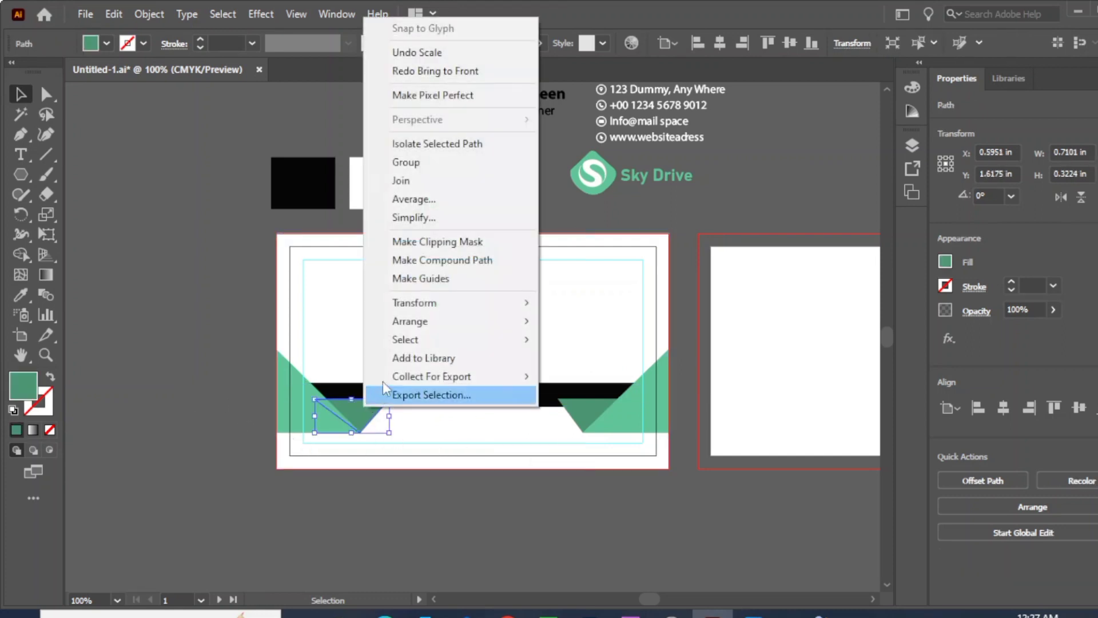
mouse_move(409, 326)
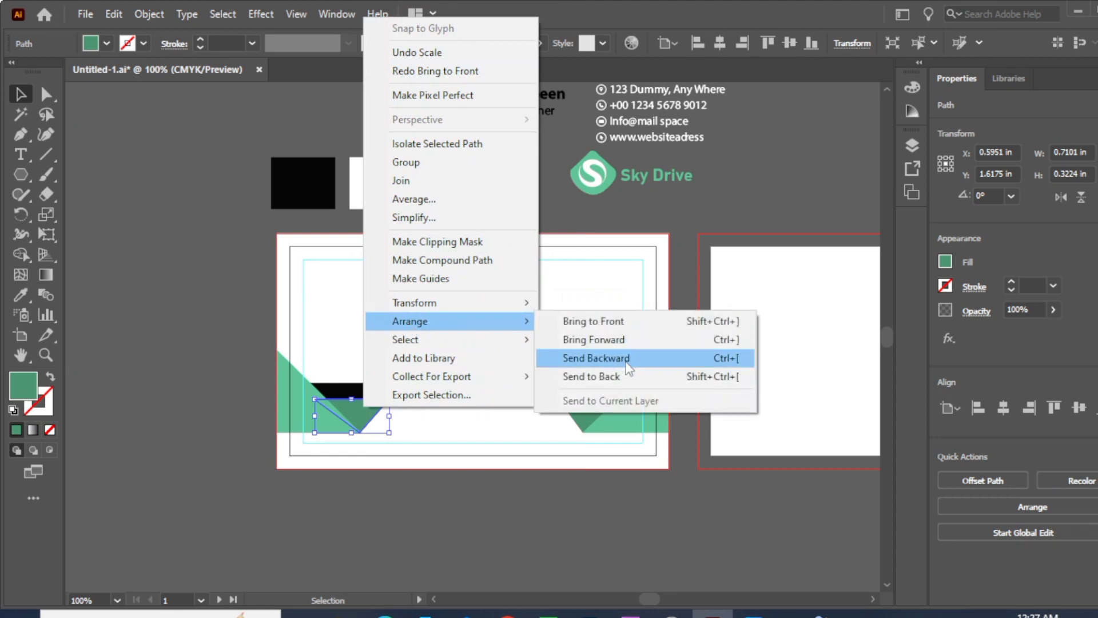
click(596, 358)
click(109, 363)
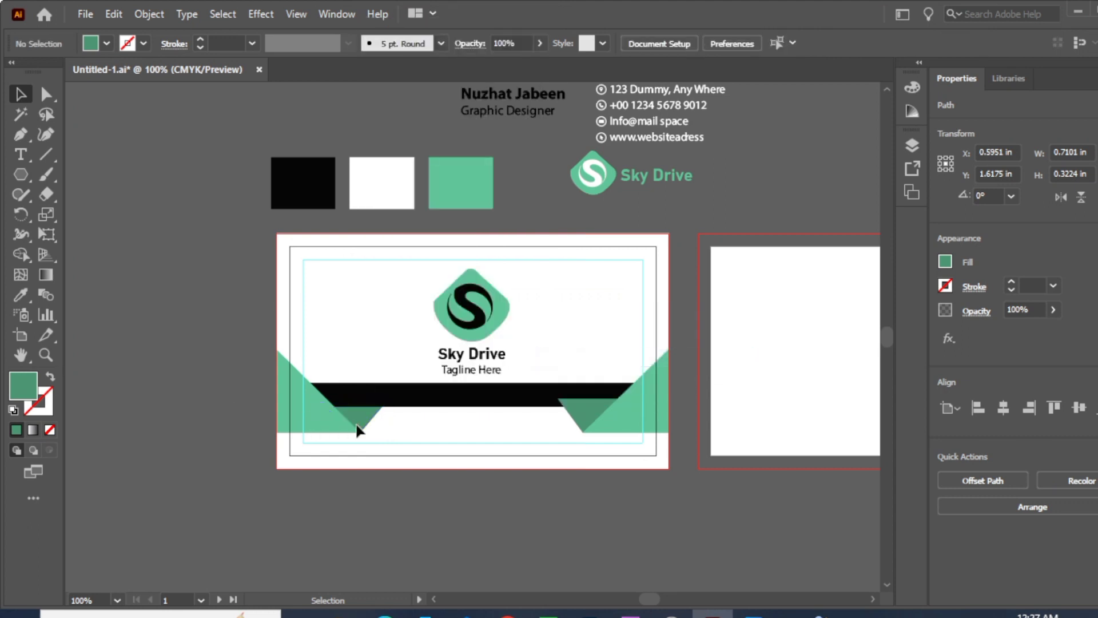
click(582, 415)
right_click(582, 415)
mouse_move(618, 335)
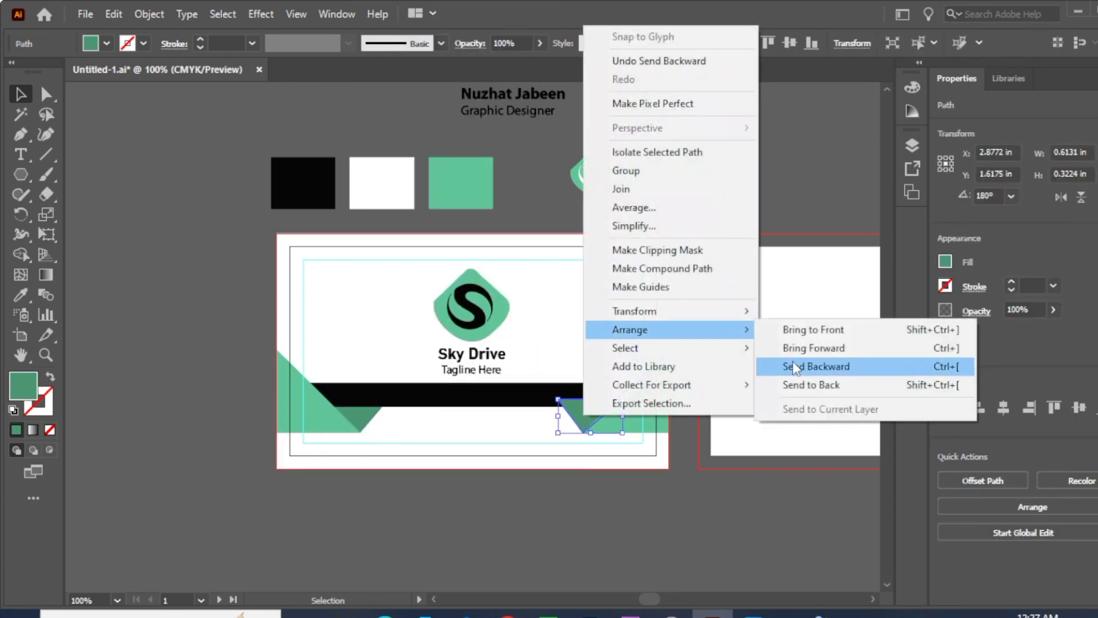
click(789, 368)
click(190, 354)
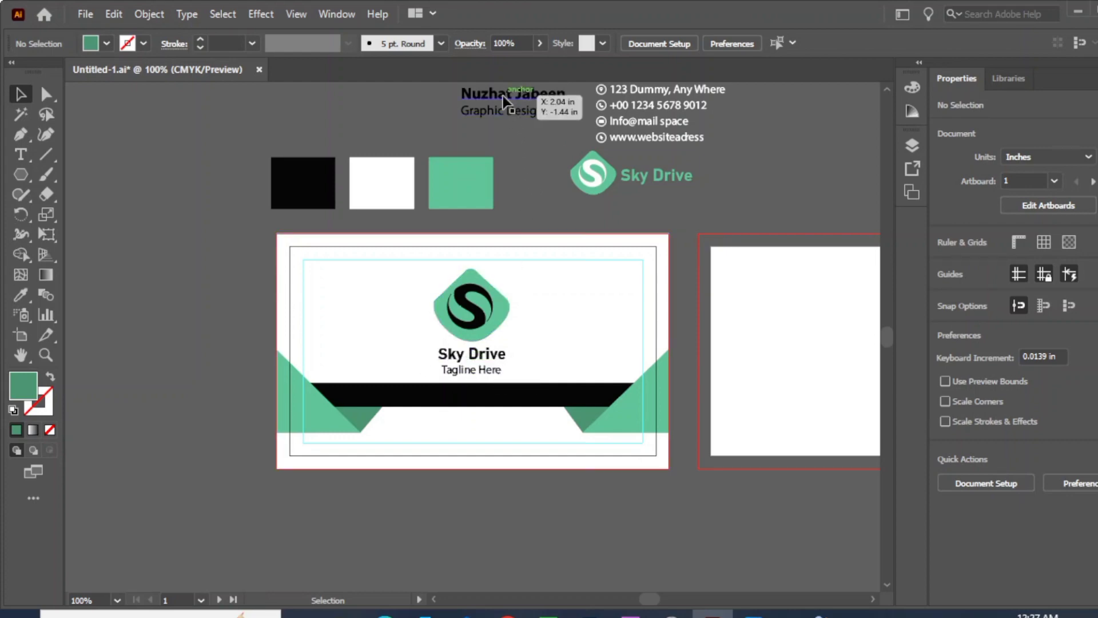
- Move the "Graphic Designer" text onto the front card's black bar, bring it to the front and colour it with the white swatch
drag(497, 112, 457, 397)
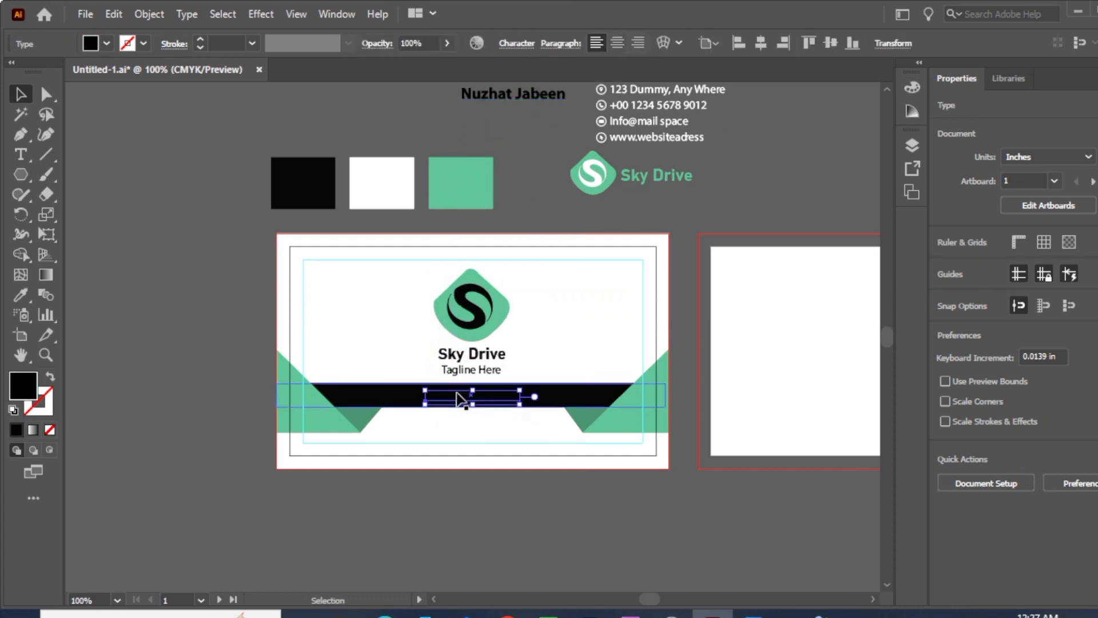
right_click(458, 394)
mouse_move(542, 307)
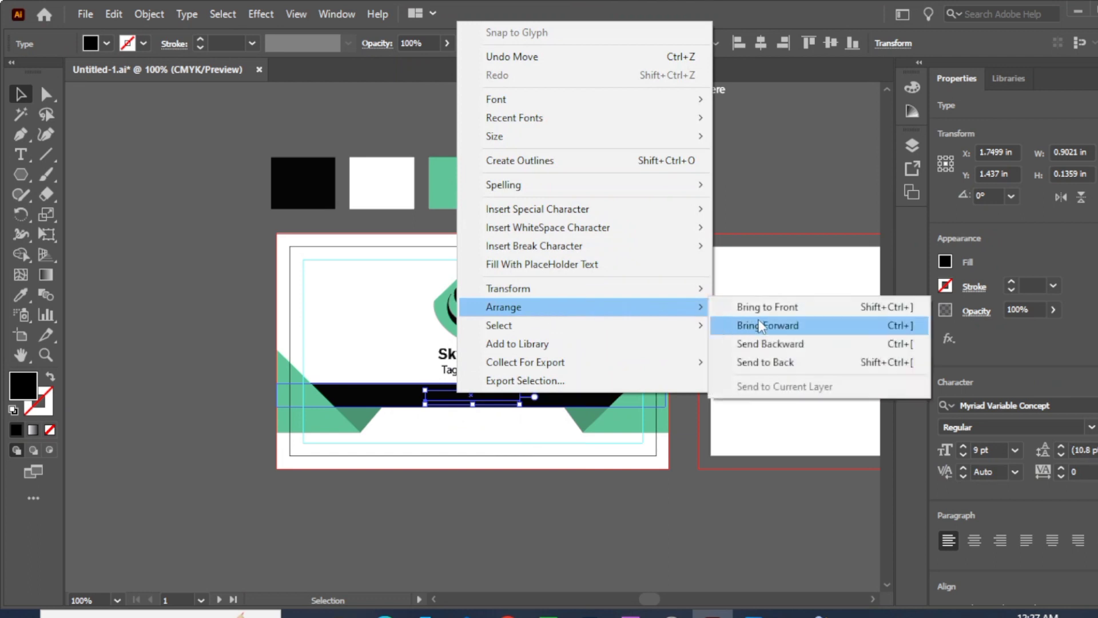
click(755, 303)
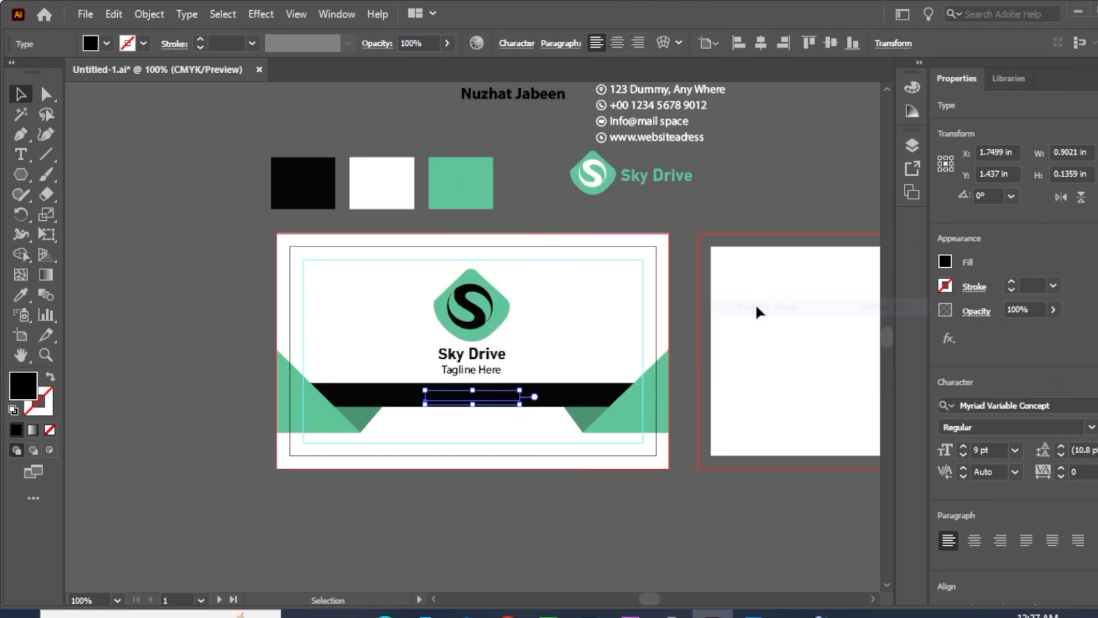
click(21, 294)
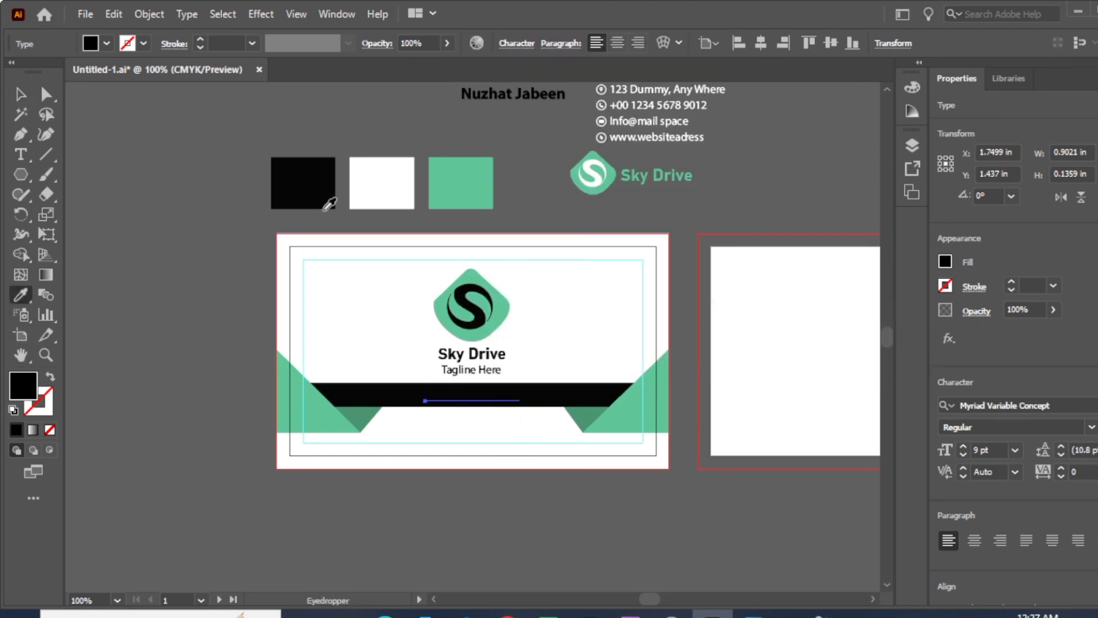
click(368, 185)
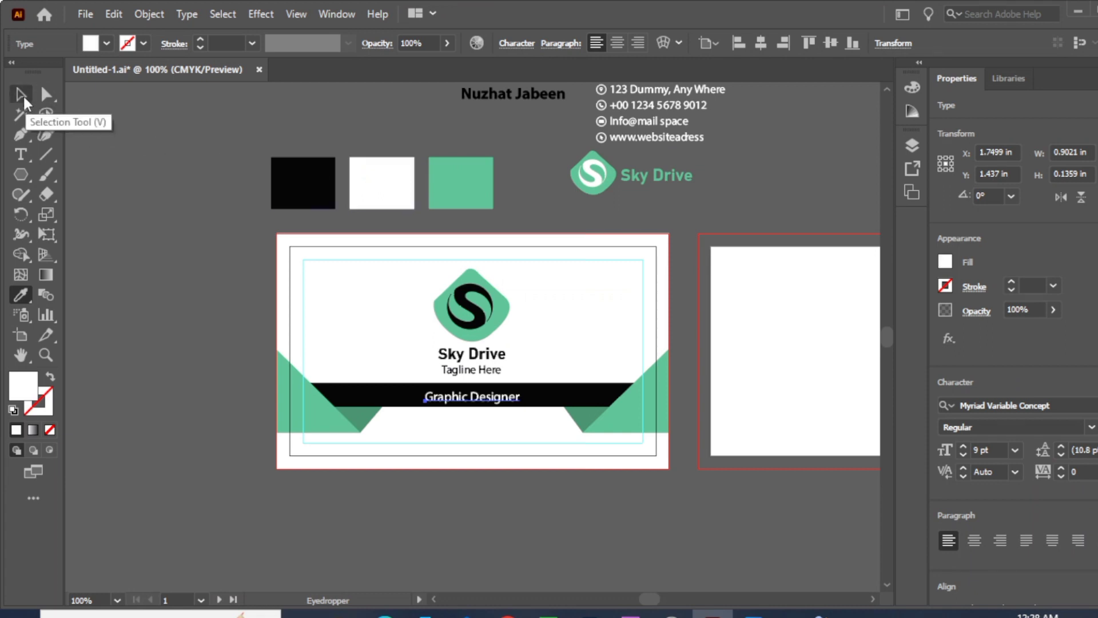
click(20, 164)
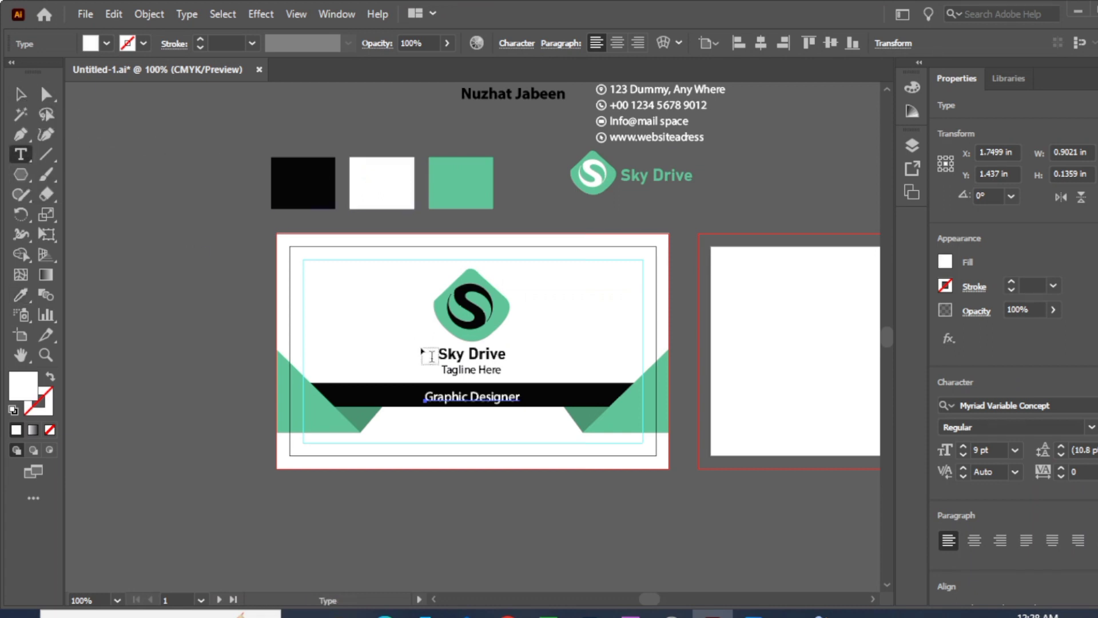
click(521, 392)
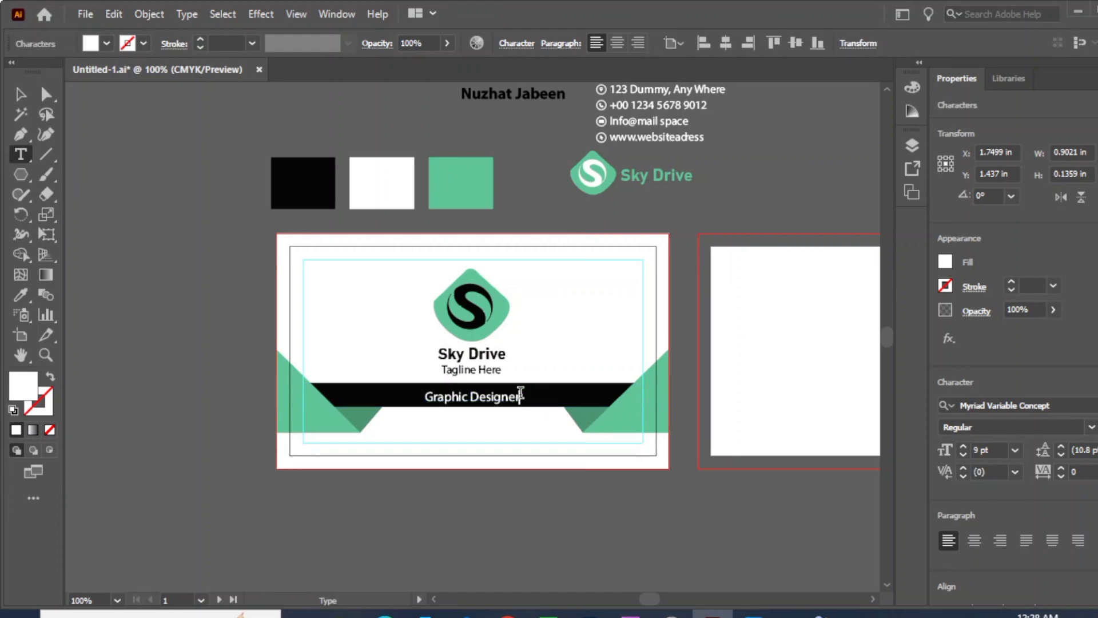
key(BackSpace)
key(BackSpace)
key(BackSpace)
key(BackSpace)
key(BackSpace)
key(BackSpace)
key(BackSpace)
key(BackSpace)
key(BackSpace)
key(BackSpace)
key(BackSpace)
key(BackSpace)
key(BackSpace)
key(BackSpace)
key(BackSpace)
key(BackSpace)
text(www)
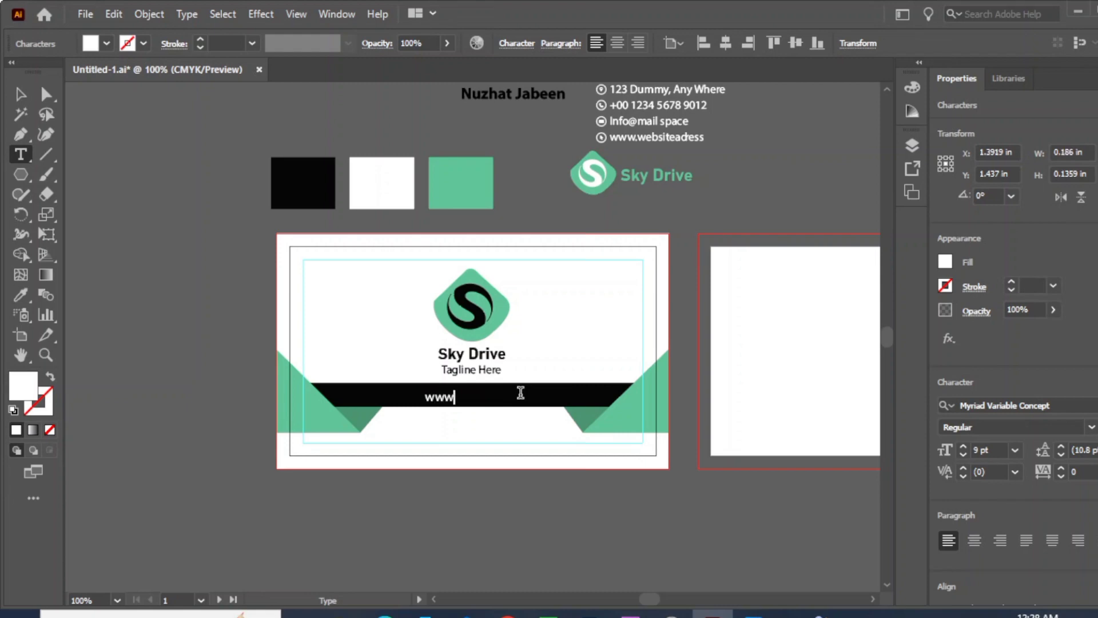
text(.website.com)
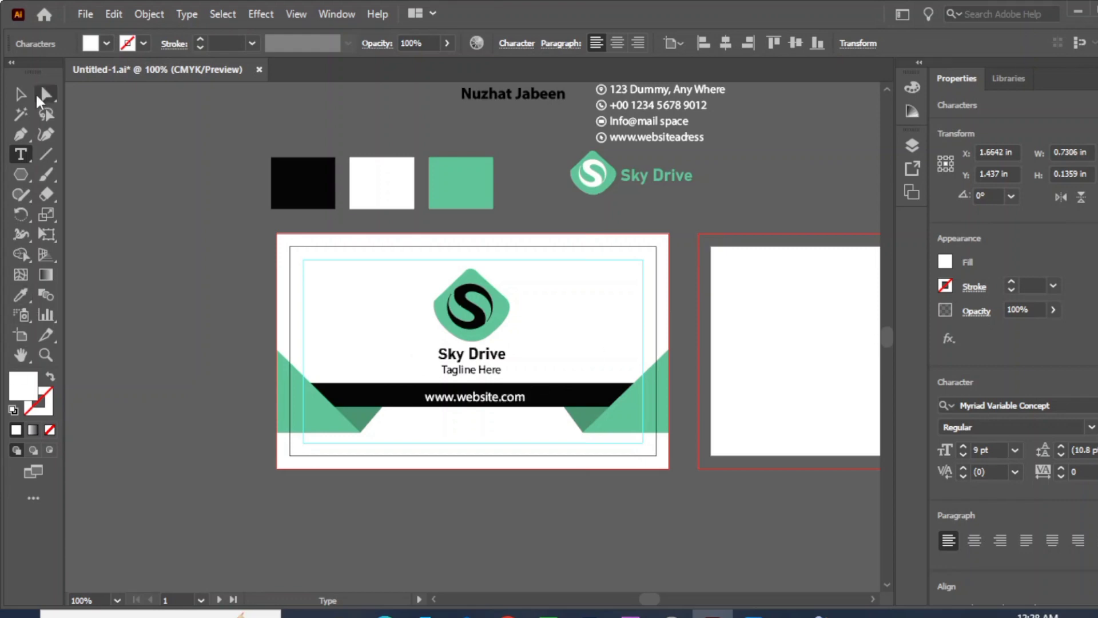
click(20, 94)
click(136, 405)
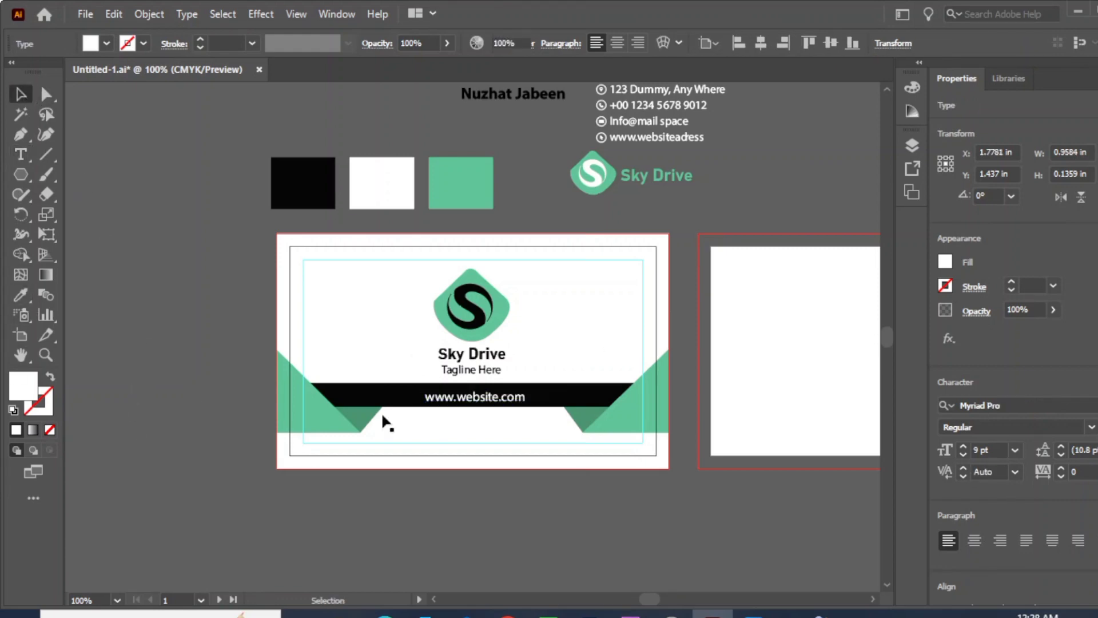
- Centre the website text vertically on the black bar
click(452, 399)
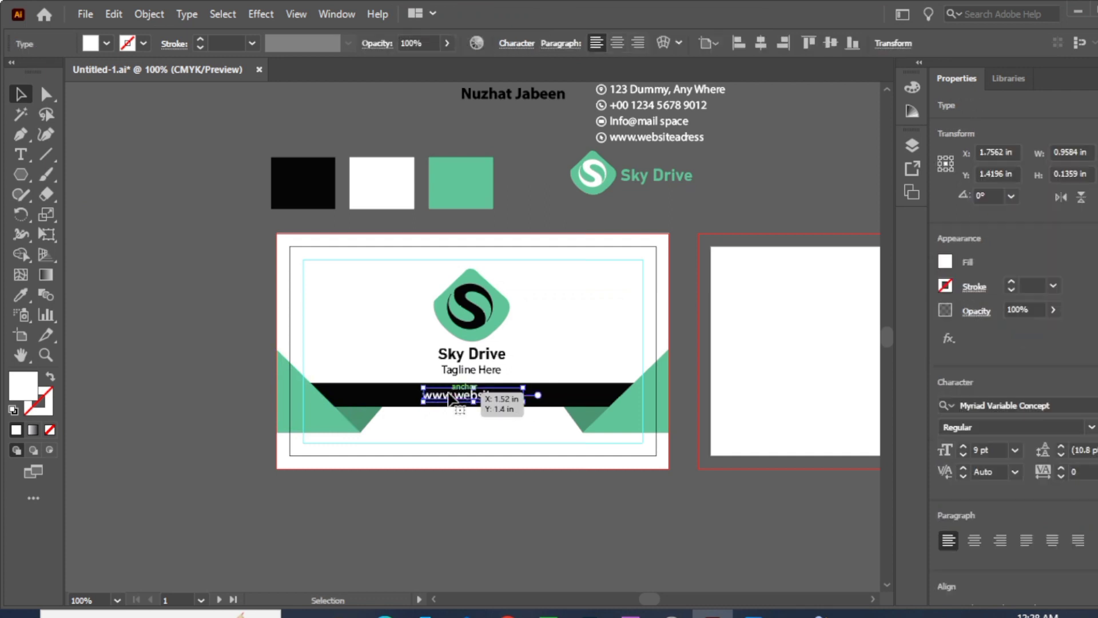
shift+click(400, 404)
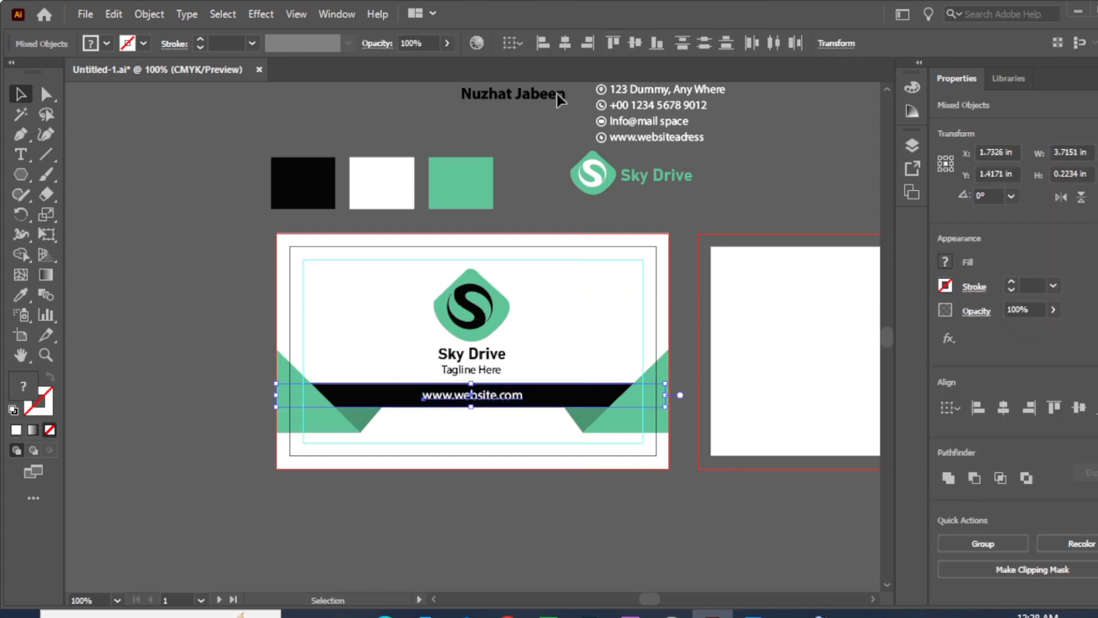
click(632, 43)
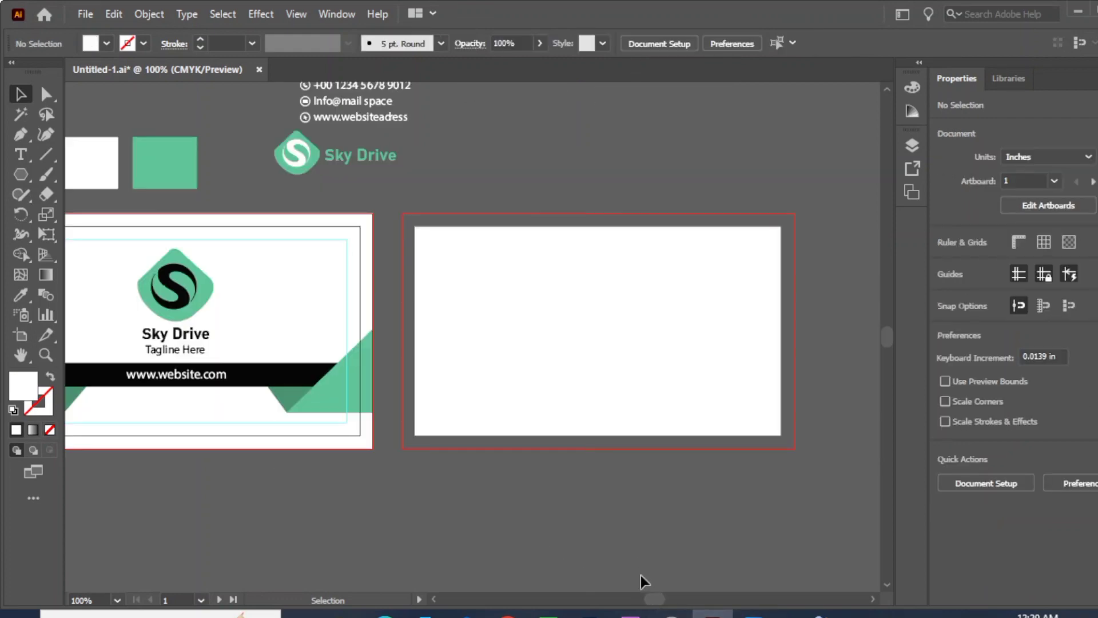
- Duplicate the front card's white background and border rectangles onto the second artboard, aligned with its bleed edges
drag(657, 603, 658, 599)
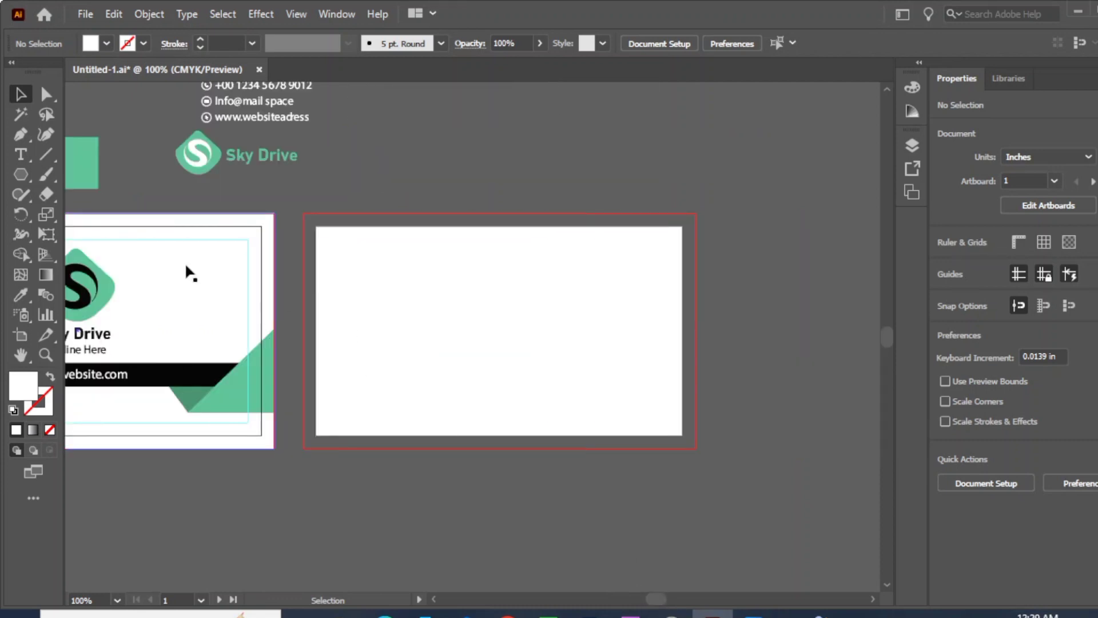
drag(187, 266, 606, 267)
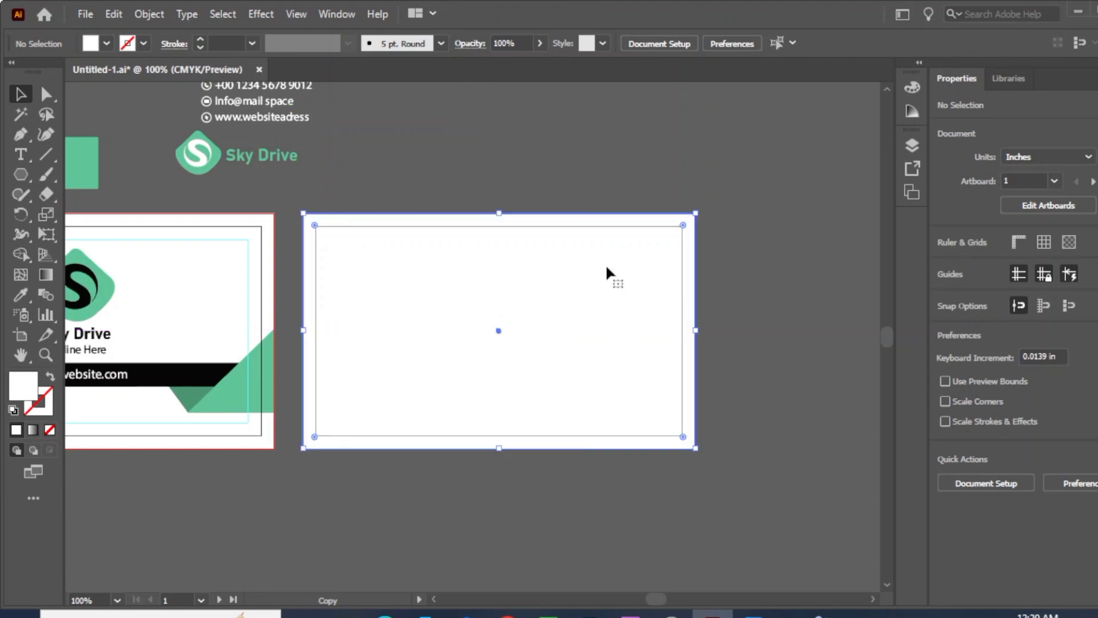
click(593, 475)
- Offset the second card's white background by -0.25 in with mitered joins and turn the resulting rectangle into guides
click(491, 340)
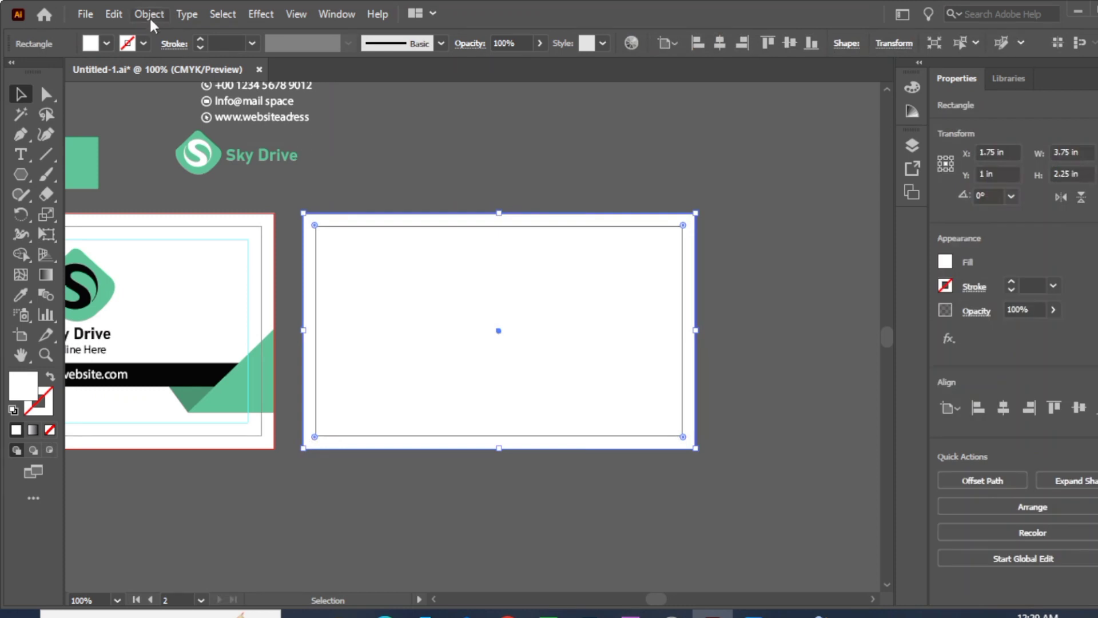
click(149, 14)
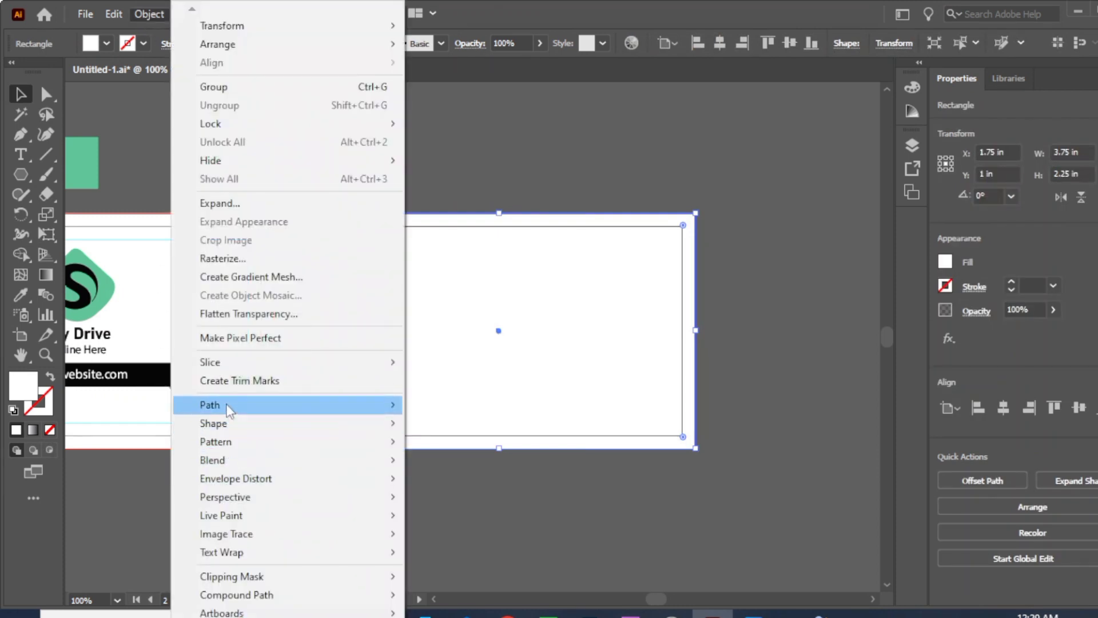
mouse_move(389, 408)
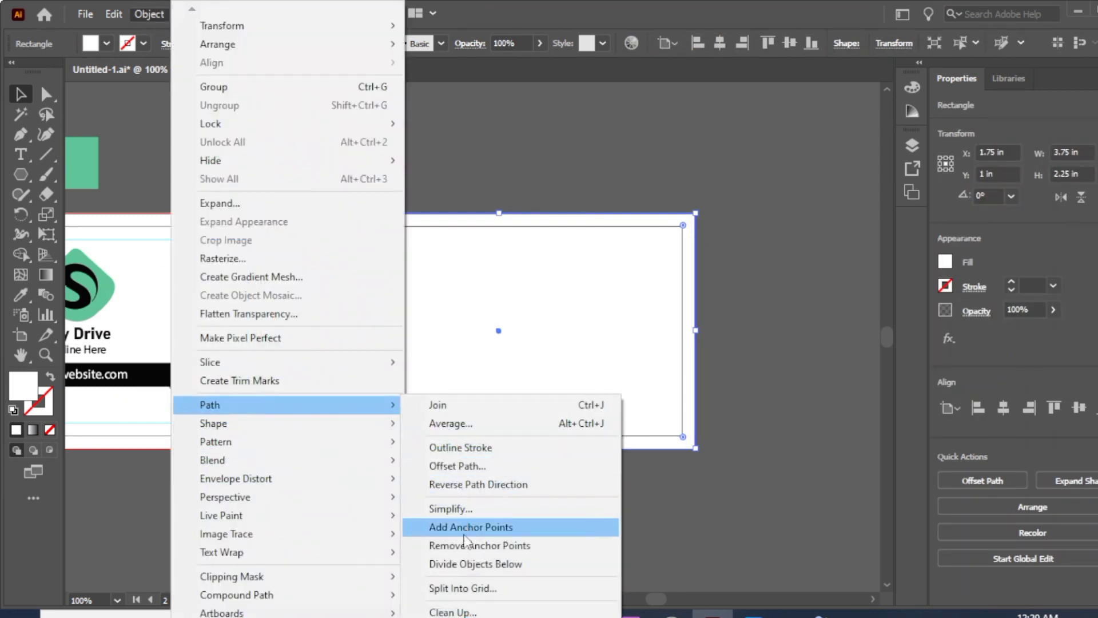
click(457, 466)
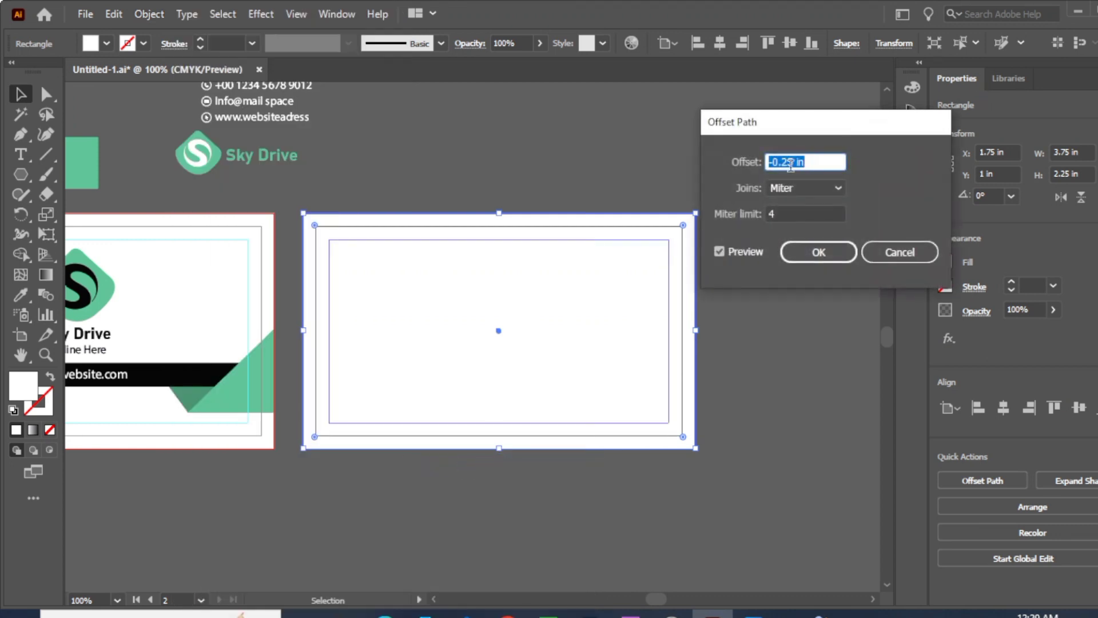
click(719, 251)
click(719, 249)
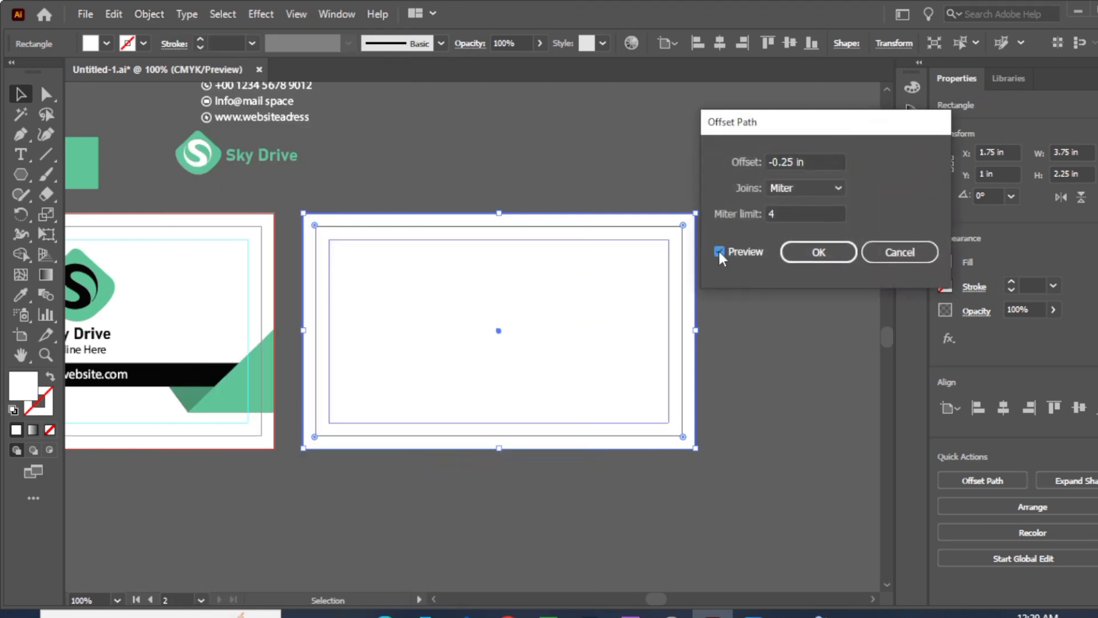
click(832, 256)
right_click(655, 238)
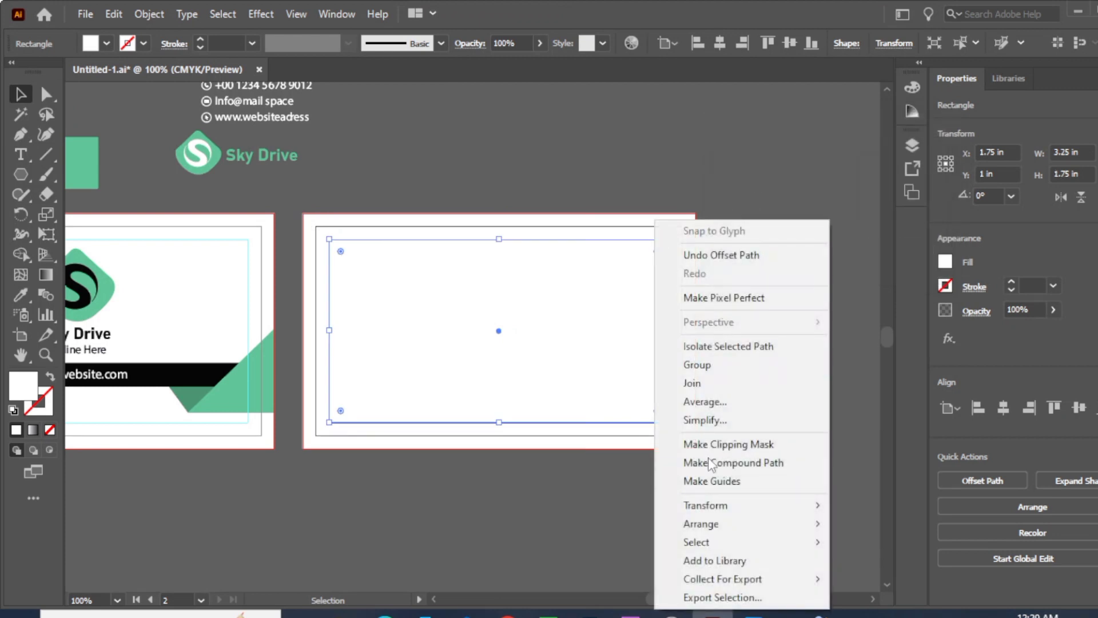
click(711, 481)
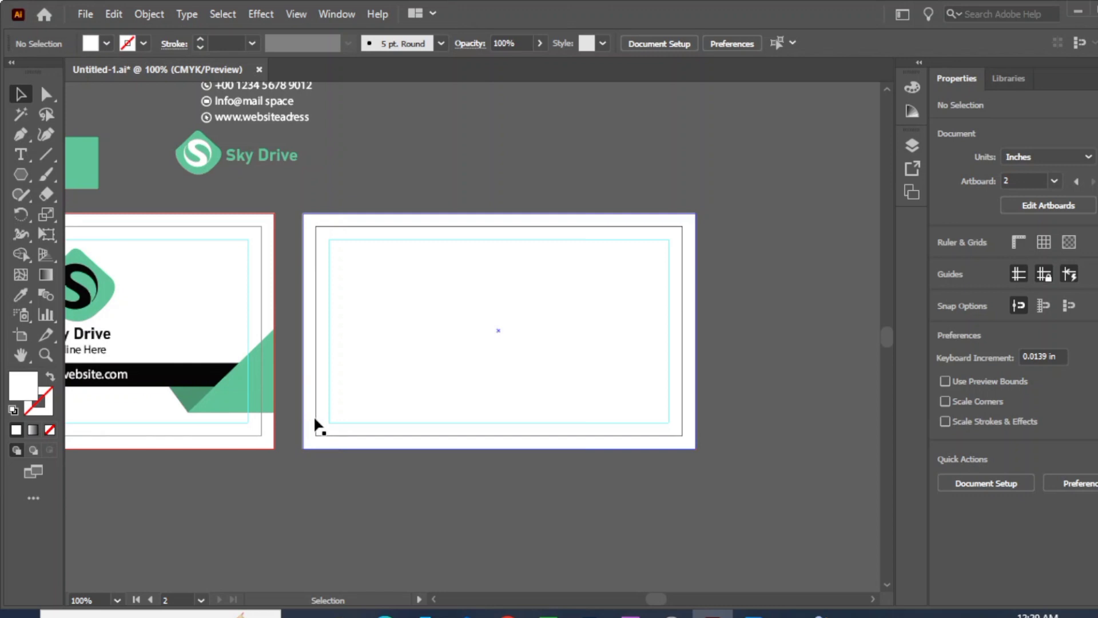
- Duplicate the black bar onto the second card at the same height and extend its right end to the bleed edge
drag(184, 375, 609, 392)
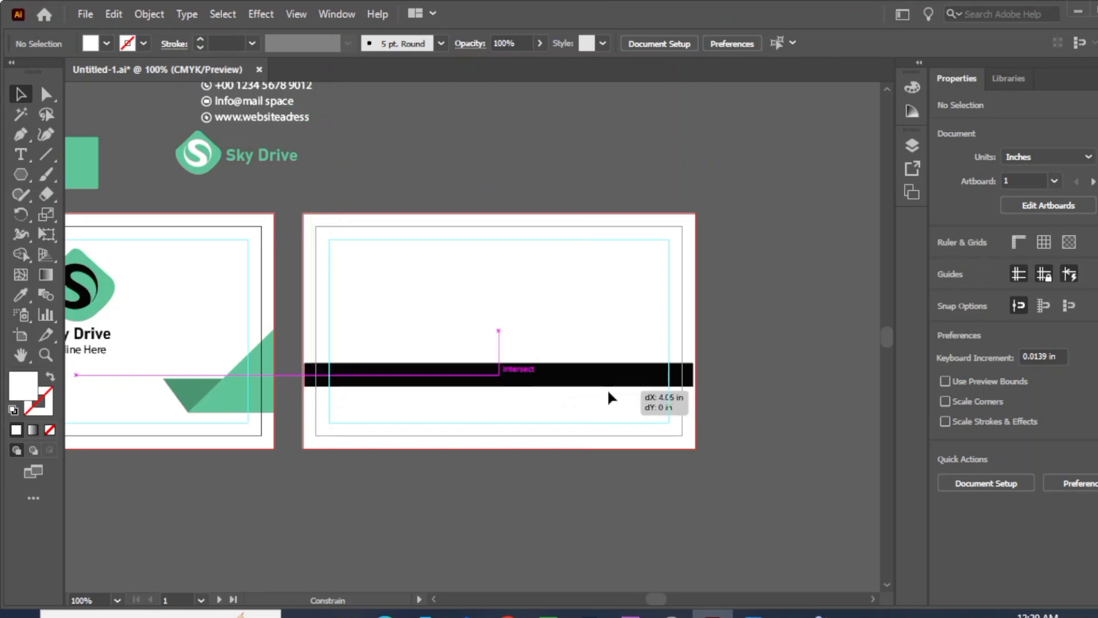
drag(608, 392, 608, 392)
drag(693, 375, 697, 374)
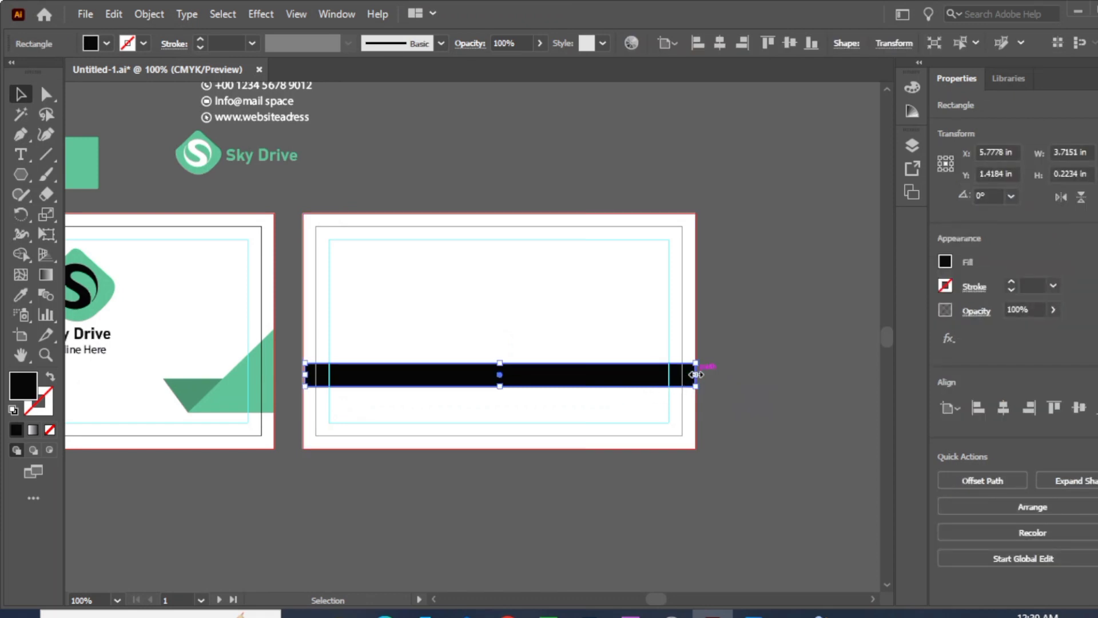
click(762, 333)
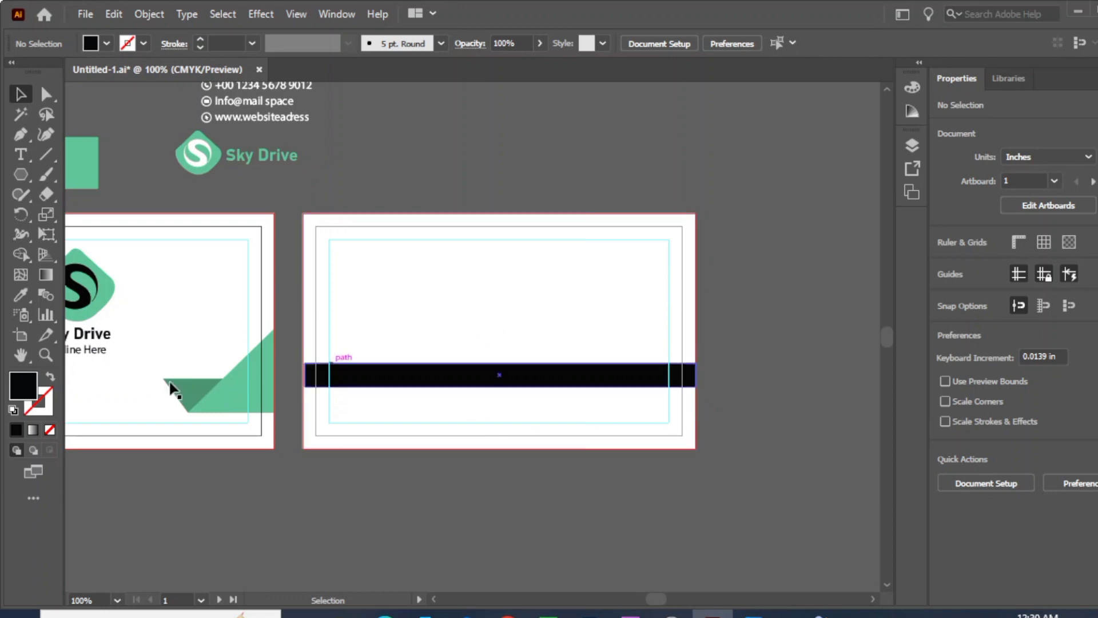
- Draw a slanted four-sided shape about 1.2 in high at the second card's right bleed edge and fill it with the ribbon's light green
click(21, 134)
scroll(696, 269, down, 1)
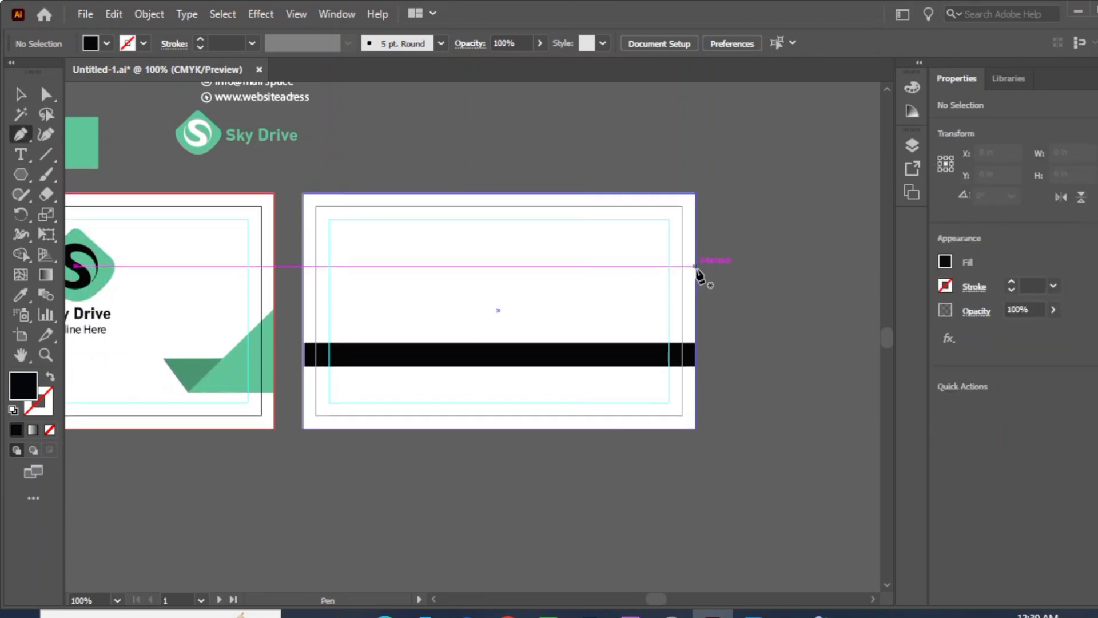
click(695, 266)
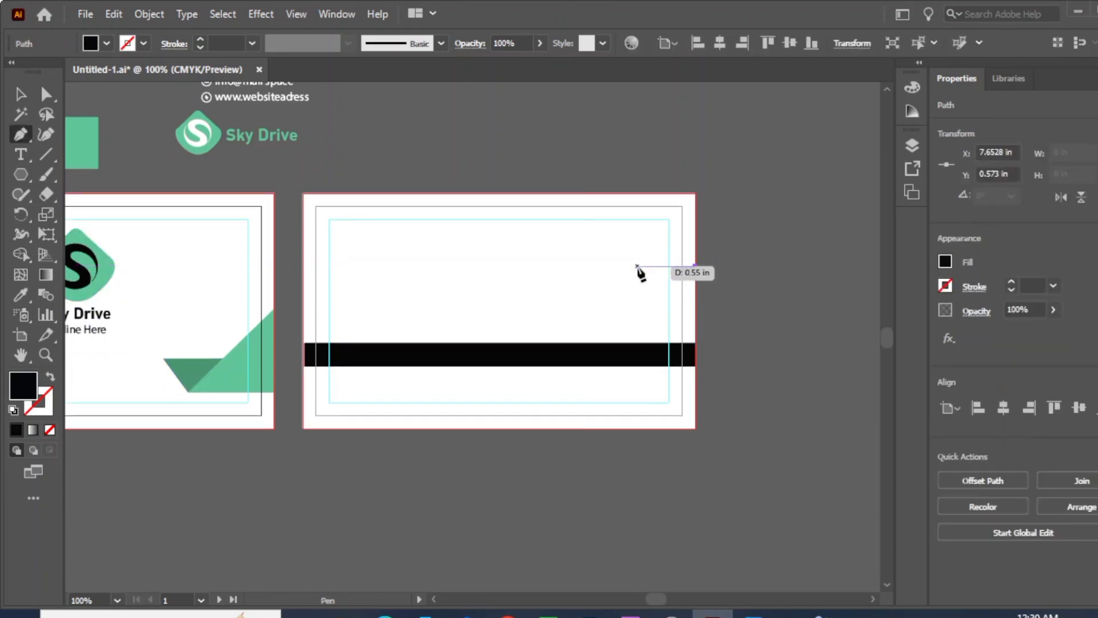
click(559, 266)
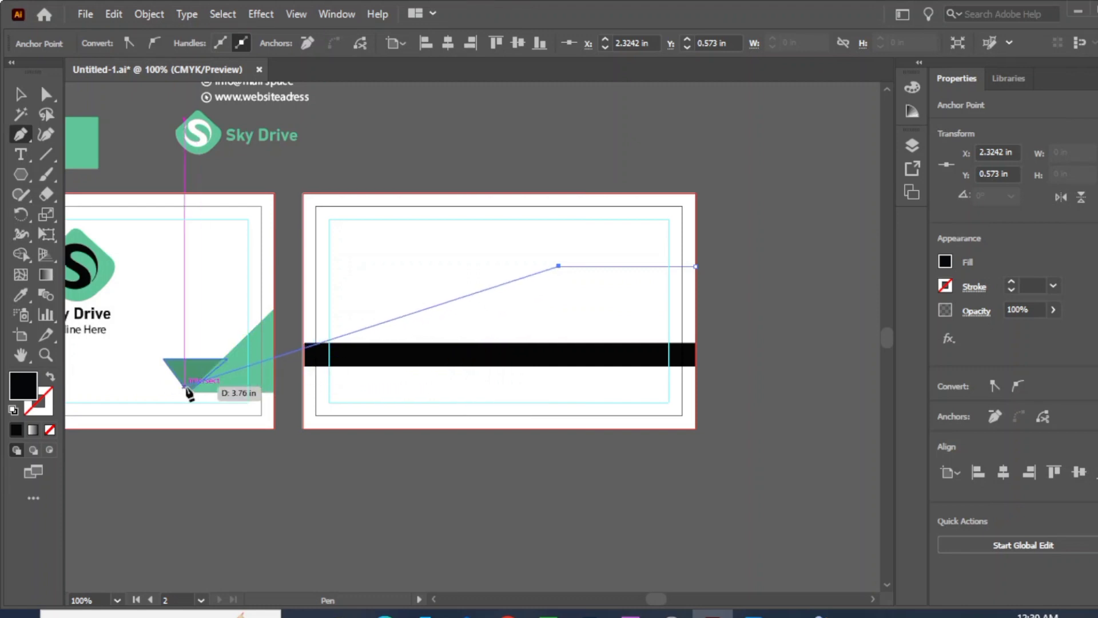
click(483, 393)
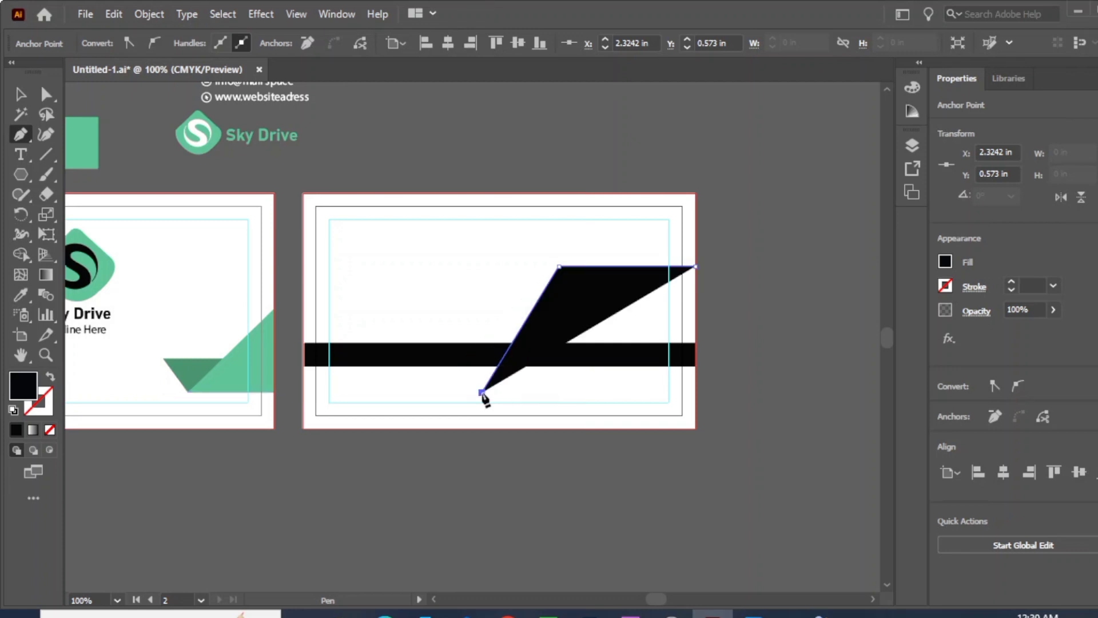
click(695, 392)
click(695, 267)
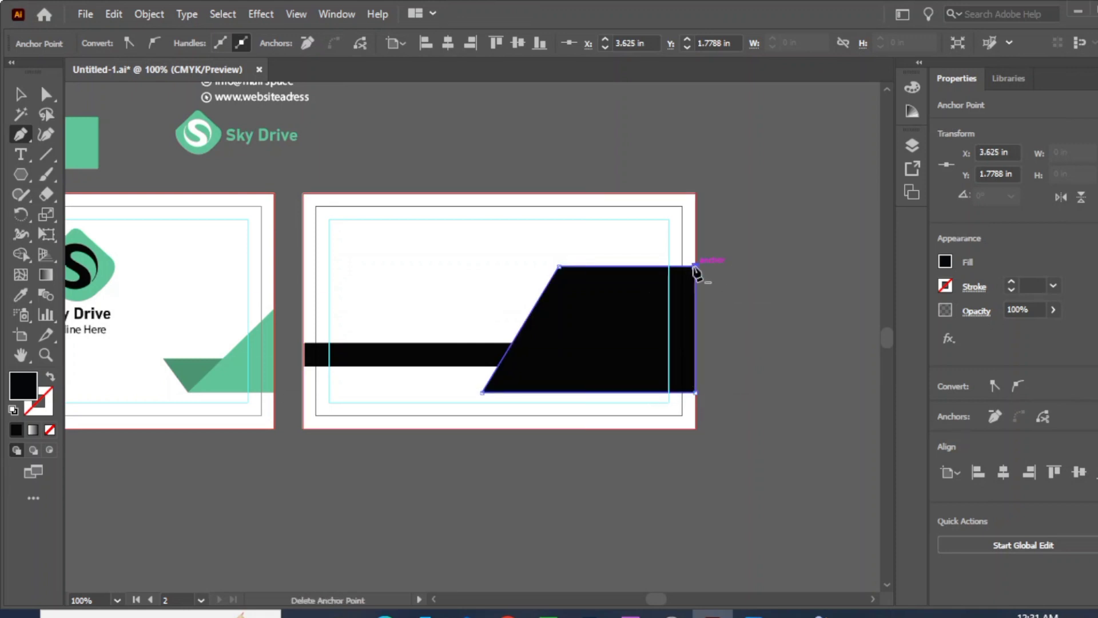
click(20, 295)
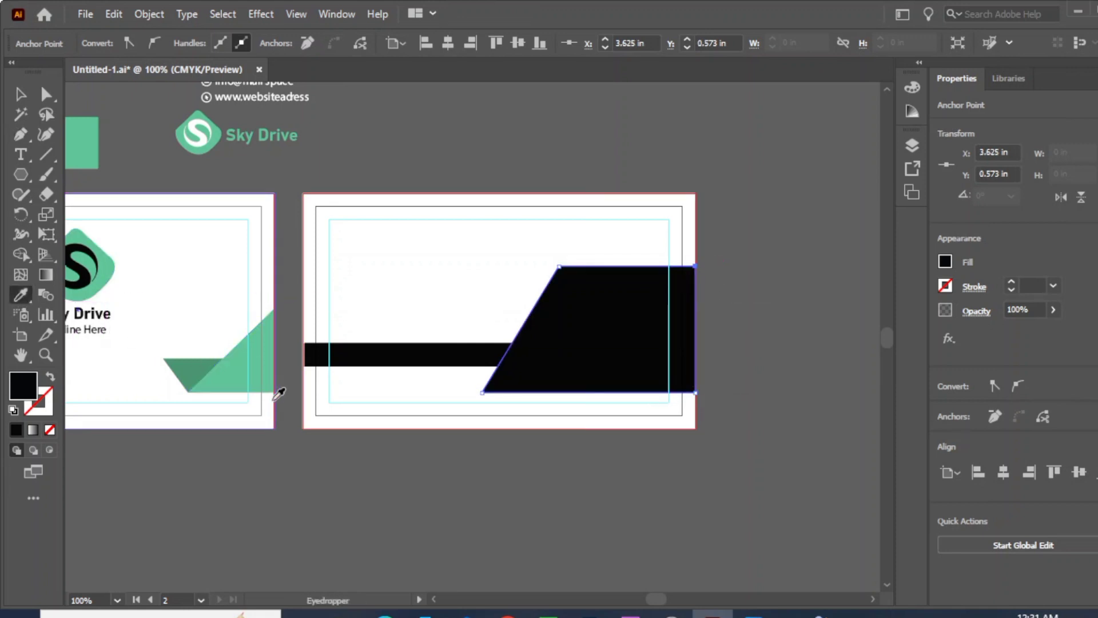
click(239, 371)
- Draw a dark green fold triangle about 0.49 in wide between the black bar's lower edge and the green shape's lower-left corner
click(20, 134)
click(503, 365)
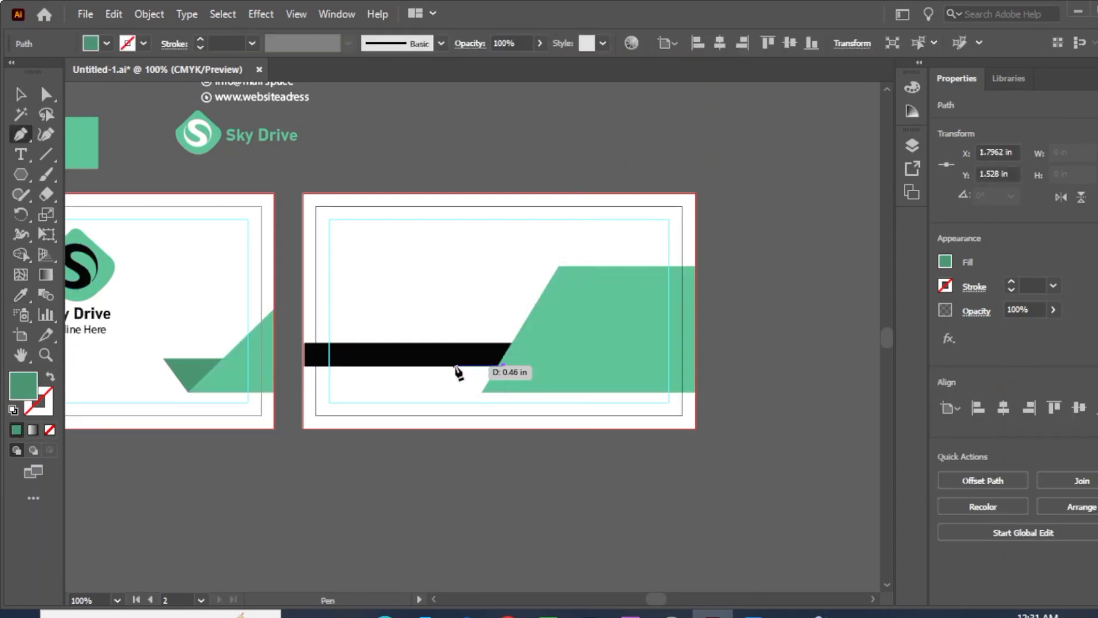
click(452, 365)
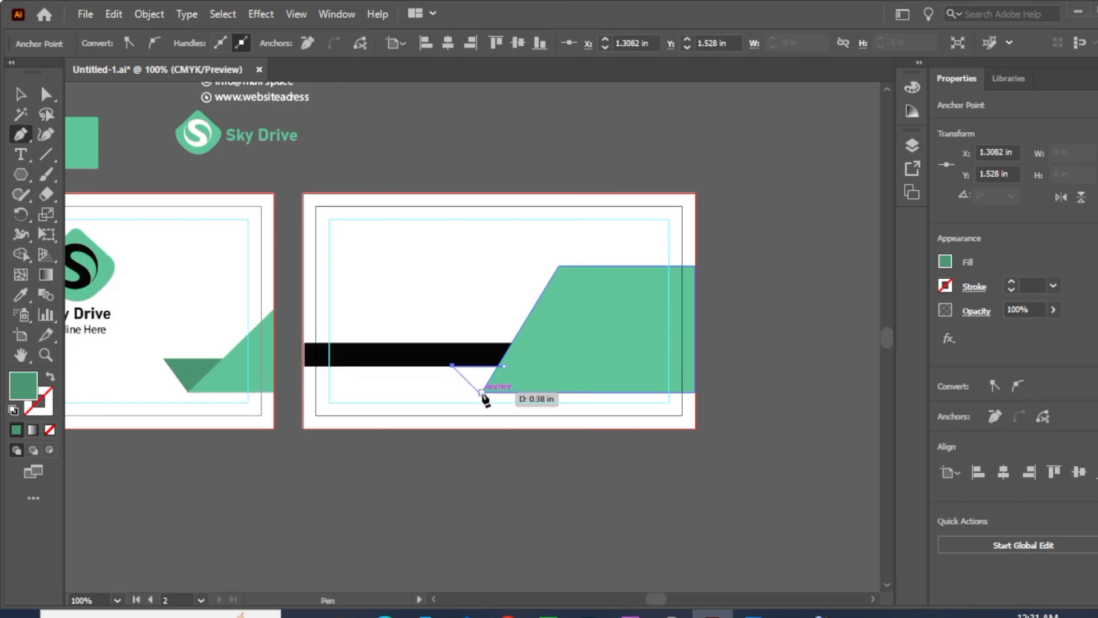
click(481, 393)
click(503, 366)
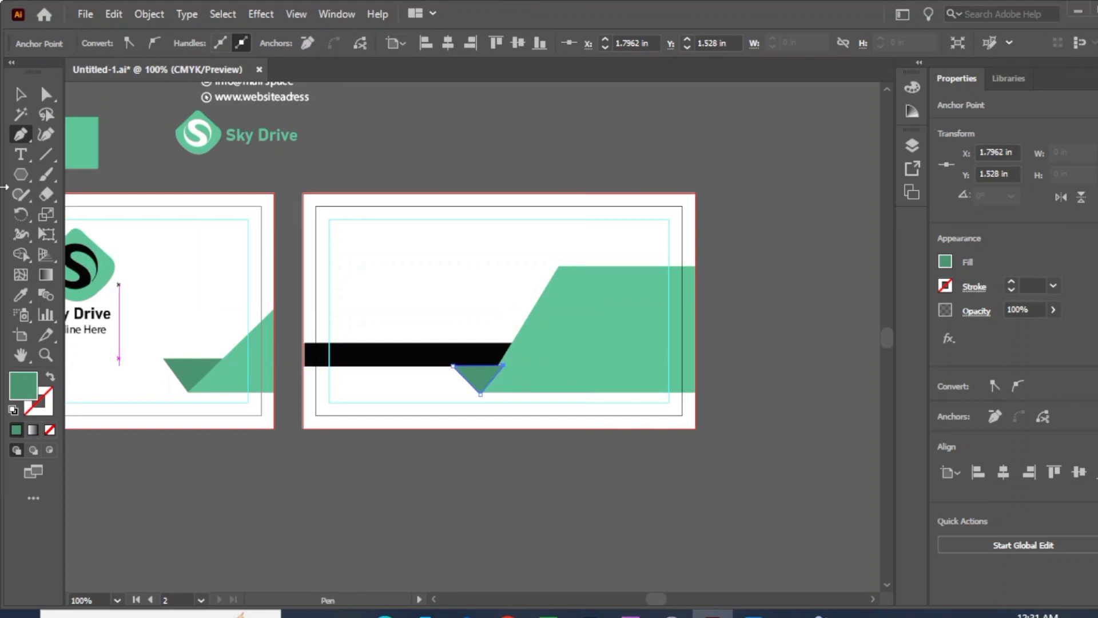
click(21, 94)
click(564, 258)
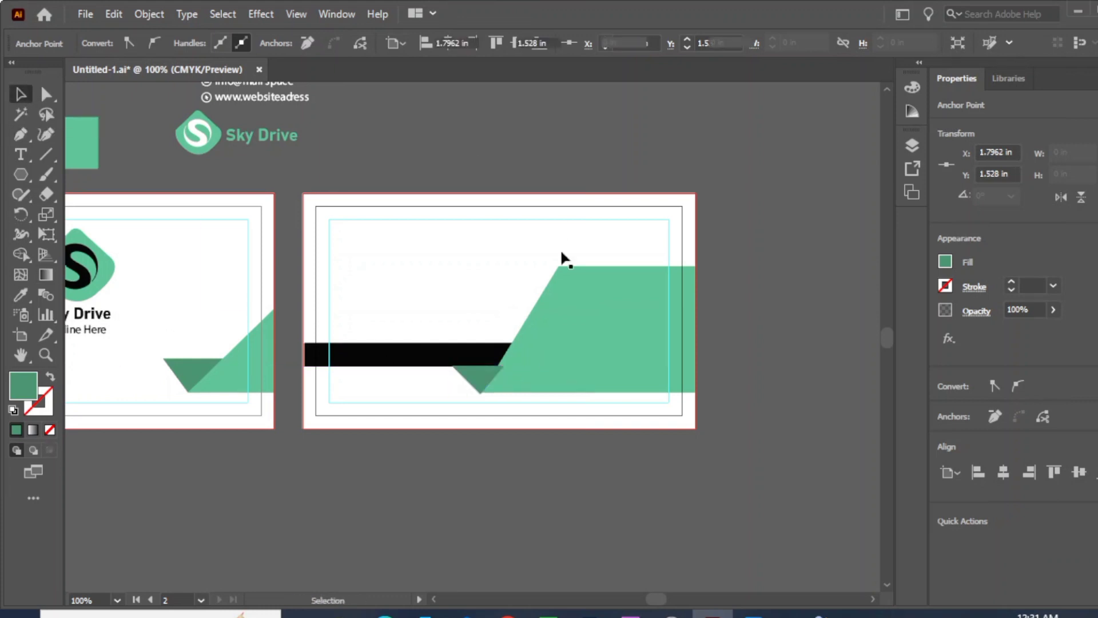
- Bring the second card's slanted light green shape to the front, over the black bar and the dark fold triangle
right_click(579, 294)
mouse_move(649, 529)
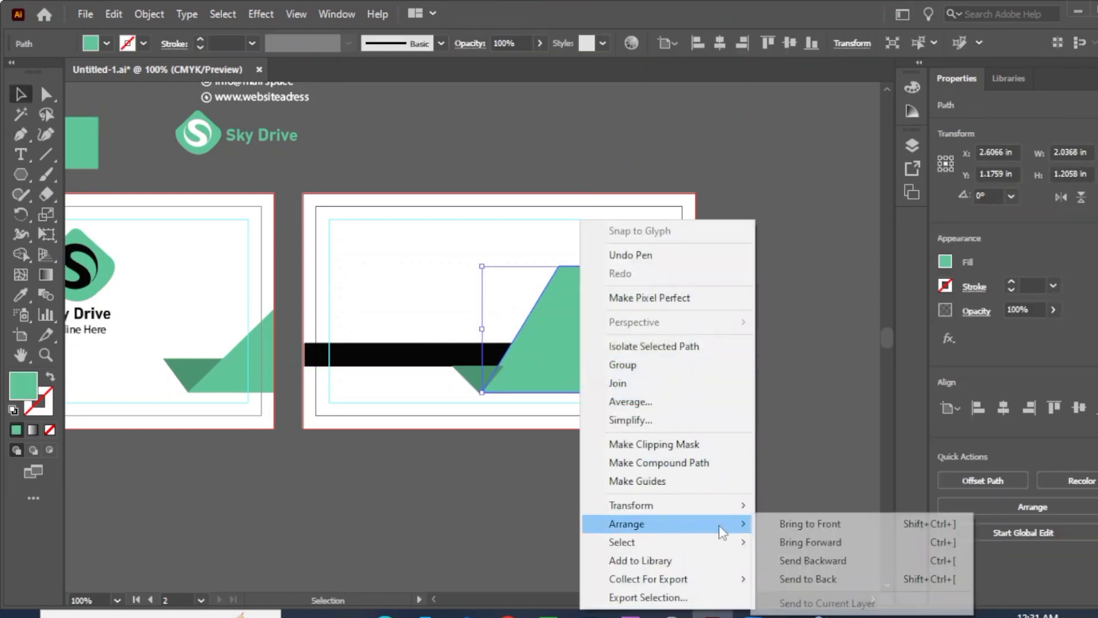
click(771, 519)
click(709, 435)
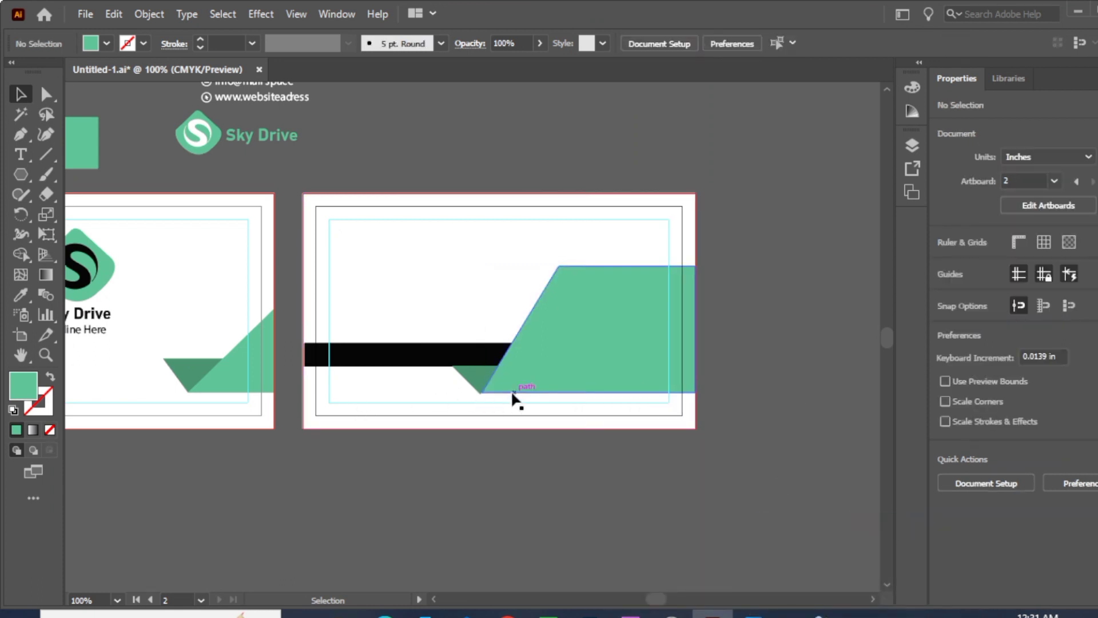
click(480, 374)
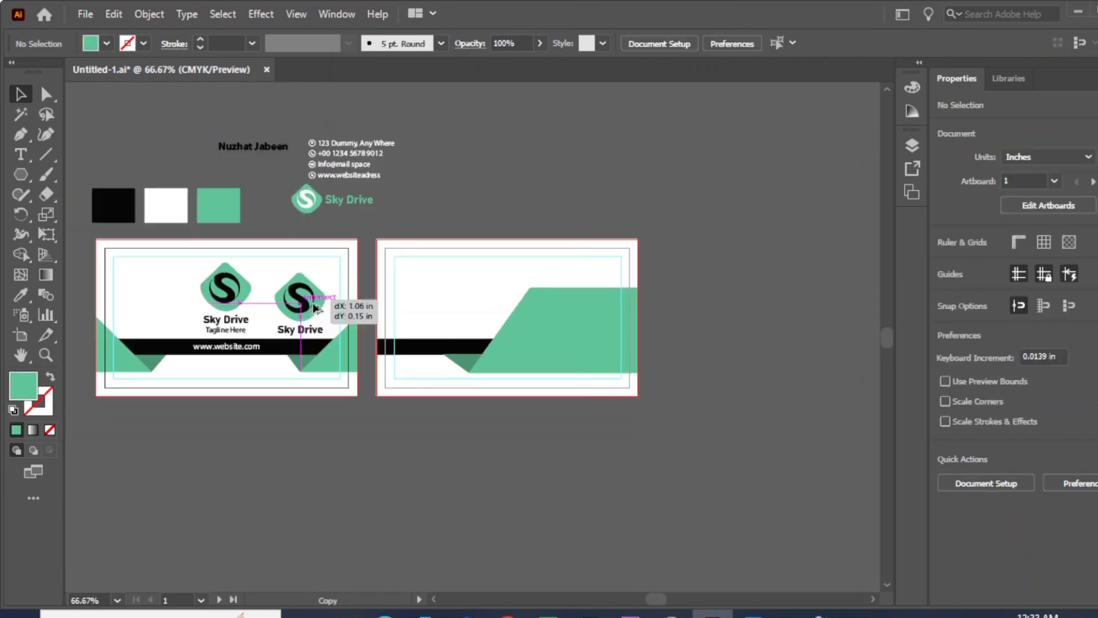
- Duplicate the first card's Sky Drive logo onto the second card above the black bar and scale the copy down proportionally
drag(300, 303, 436, 302)
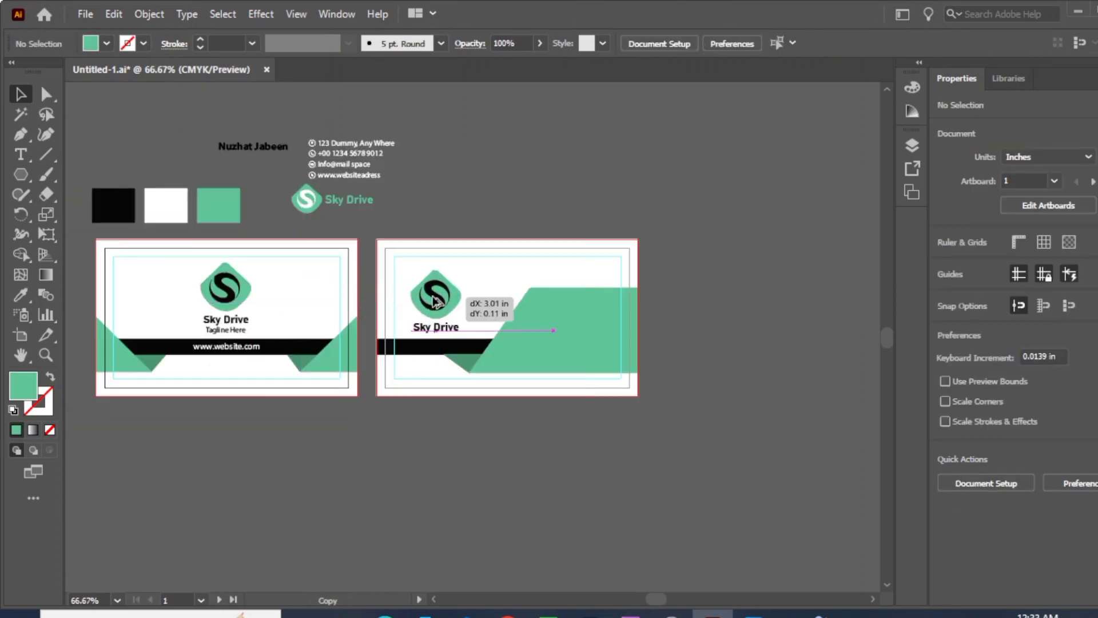
drag(434, 301, 436, 302)
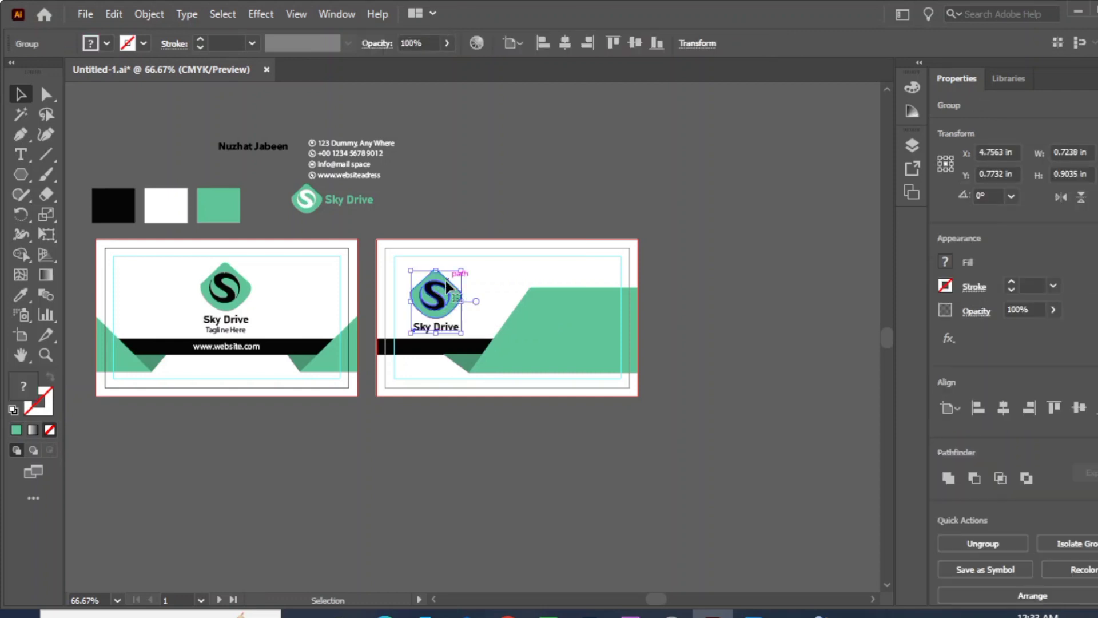
drag(463, 267, 435, 313)
click(476, 181)
click(465, 137)
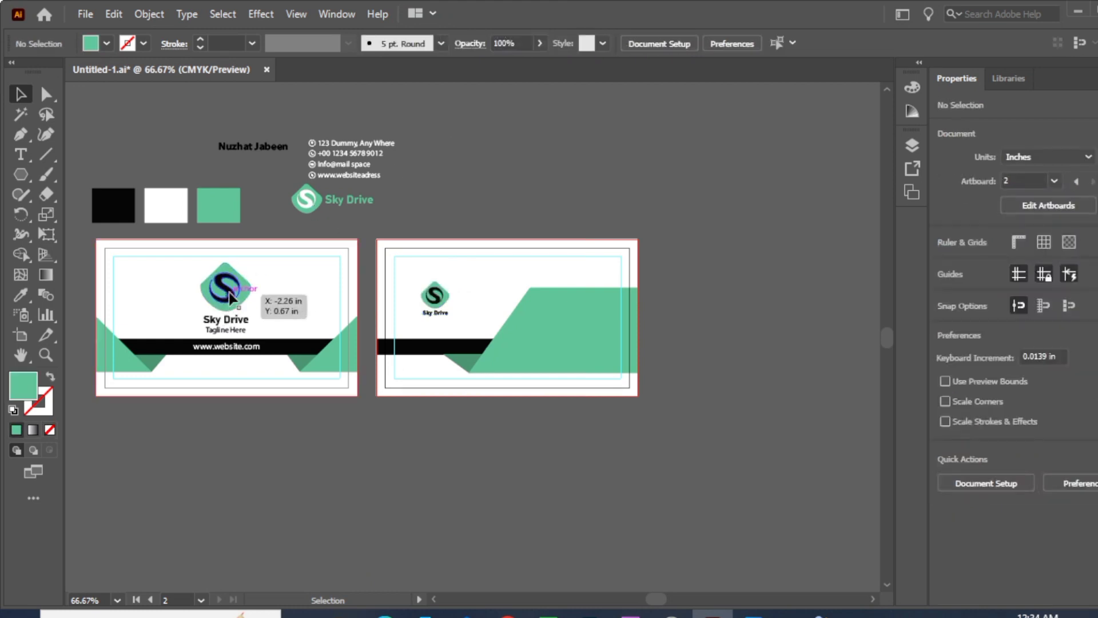
- Scale the first card's Sky Drive logo down proportionally to about 0.60 × 0.75 in above the tagline
click(229, 293)
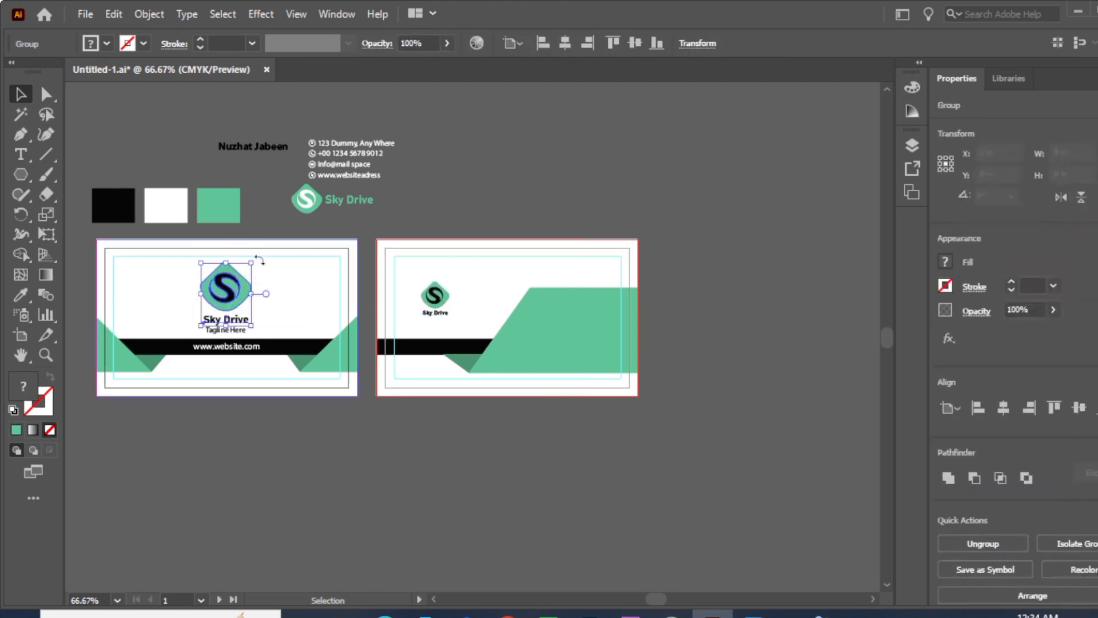
drag(253, 261, 236, 293)
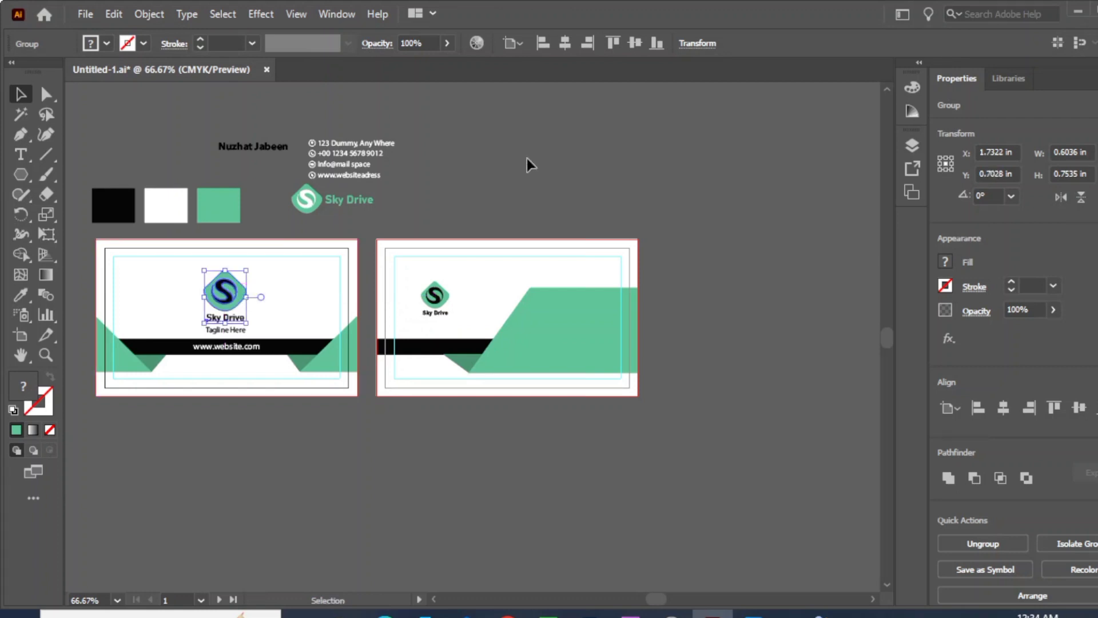
click(551, 147)
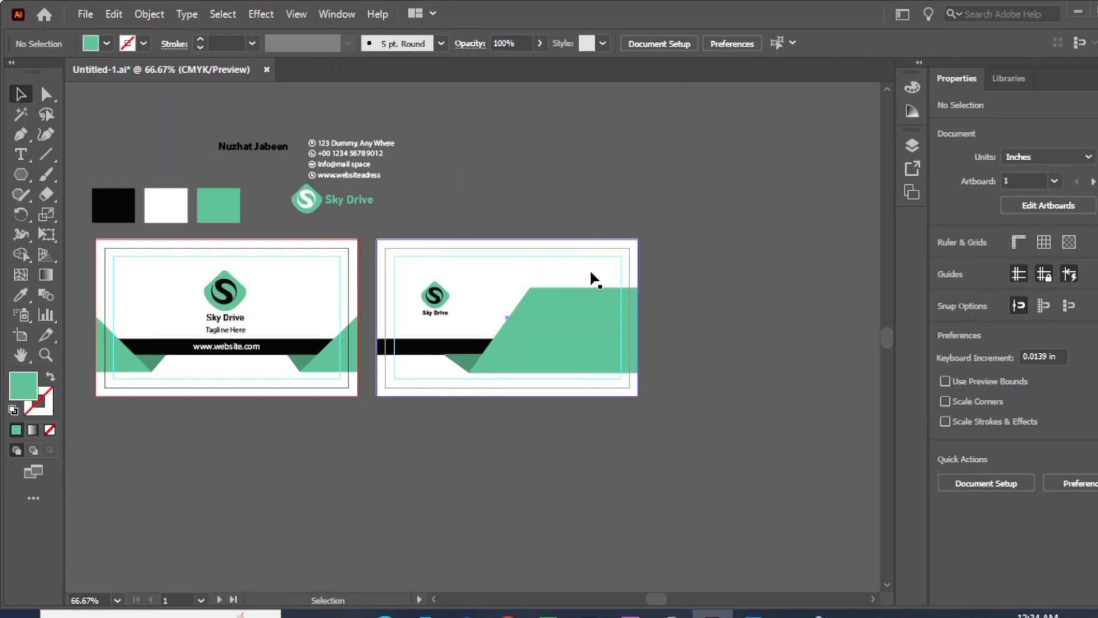
- Move the person's name text onto the second card above the green shape and bring it to the front
drag(245, 152, 561, 266)
right_click(561, 266)
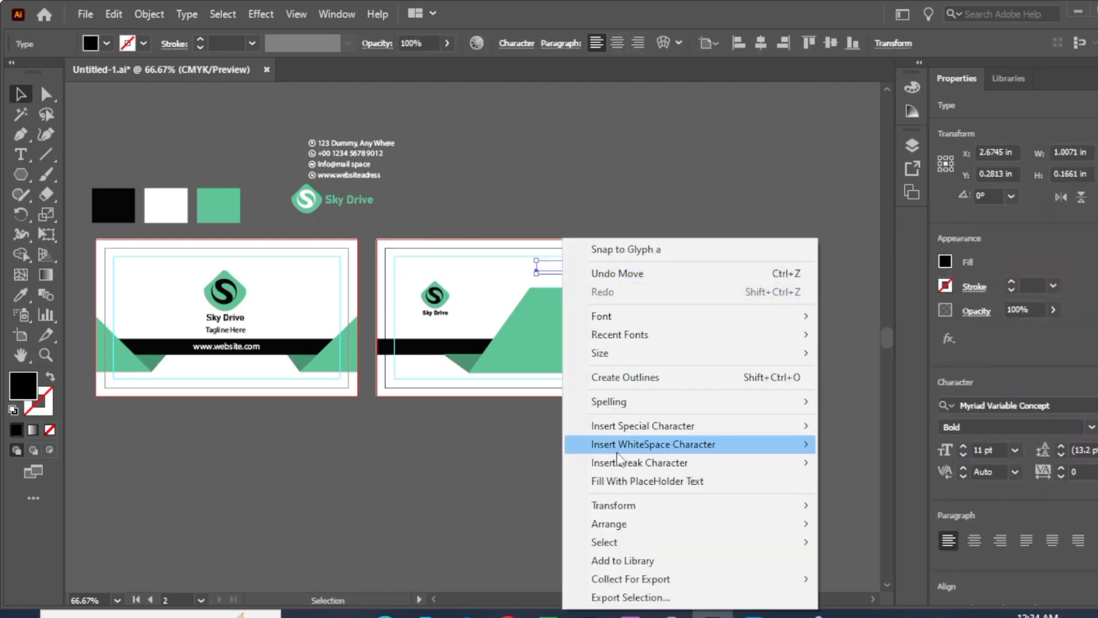
mouse_move(760, 523)
click(854, 519)
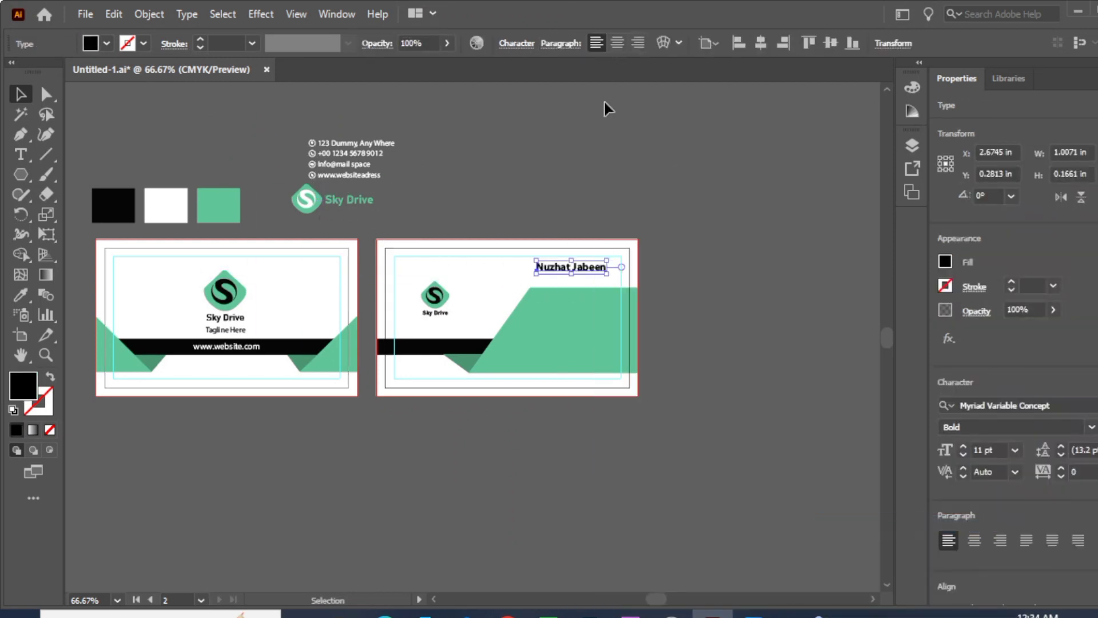
click(604, 101)
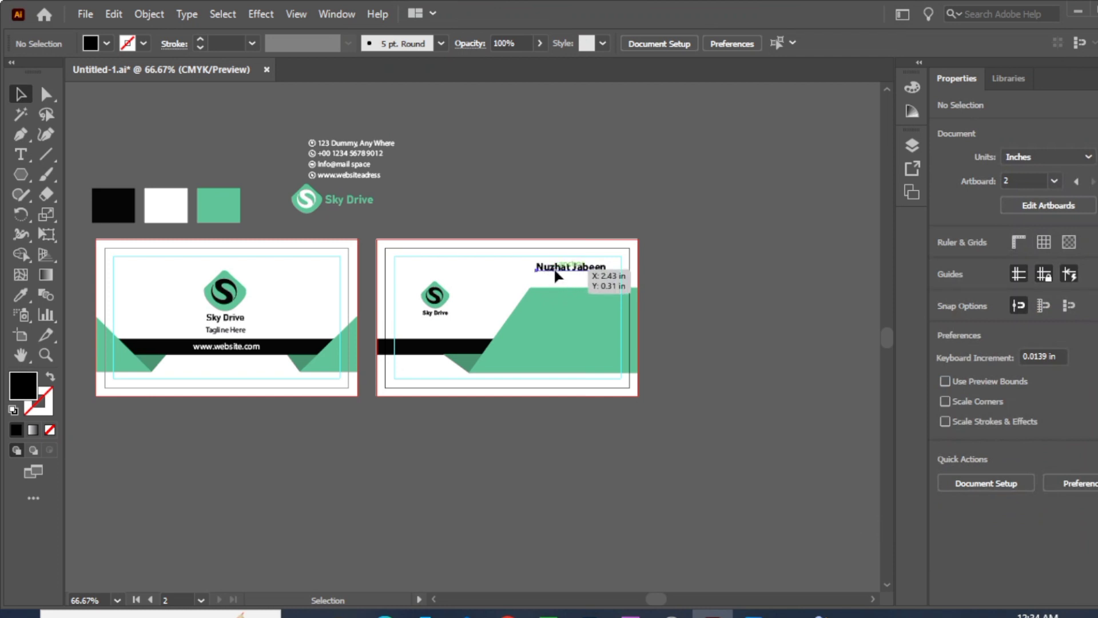
- Position the name text at about X 2.72 in, Y 0.27 in, and shift the second card's logo slightly down and left
drag(555, 270, 555, 277)
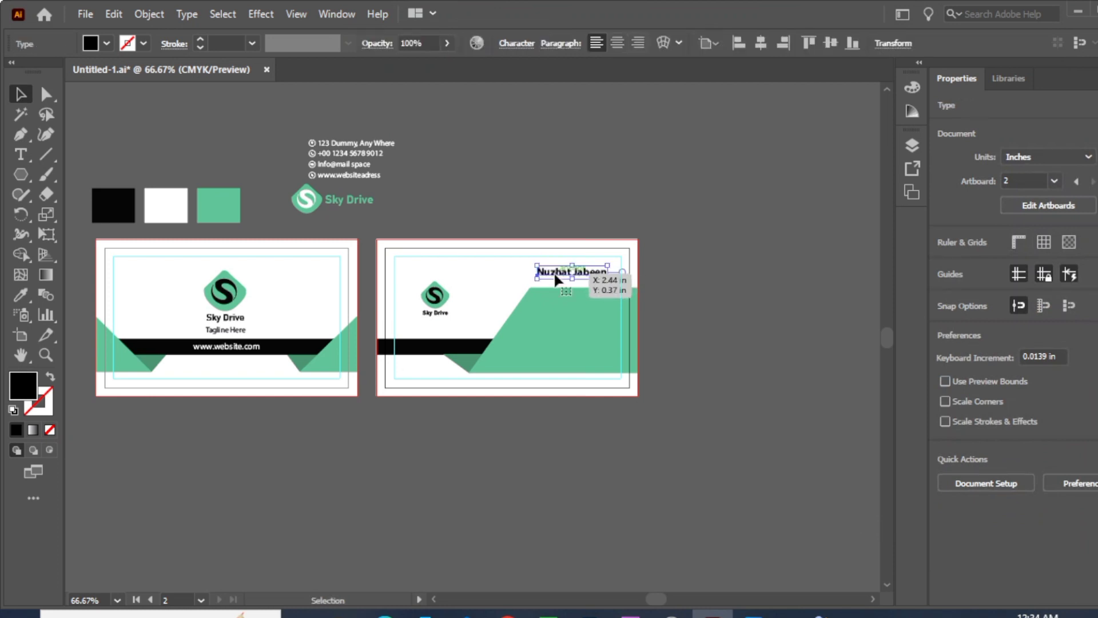
key(ctrl+plus)
key(ctrl+plus)
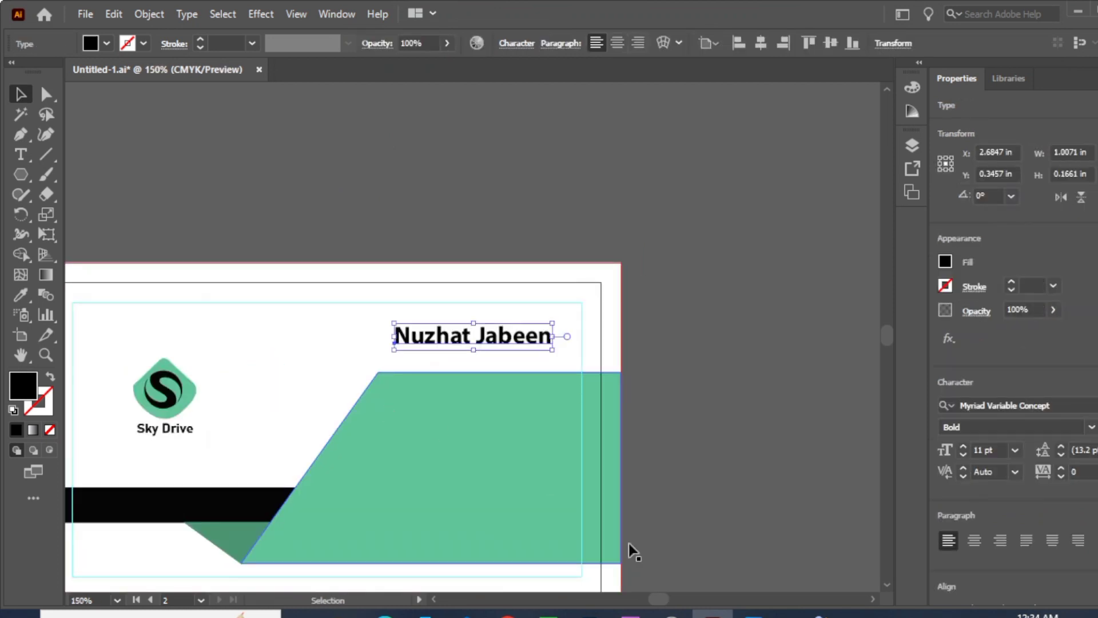
drag(657, 599, 654, 599)
scroll(574, 569, down, 2)
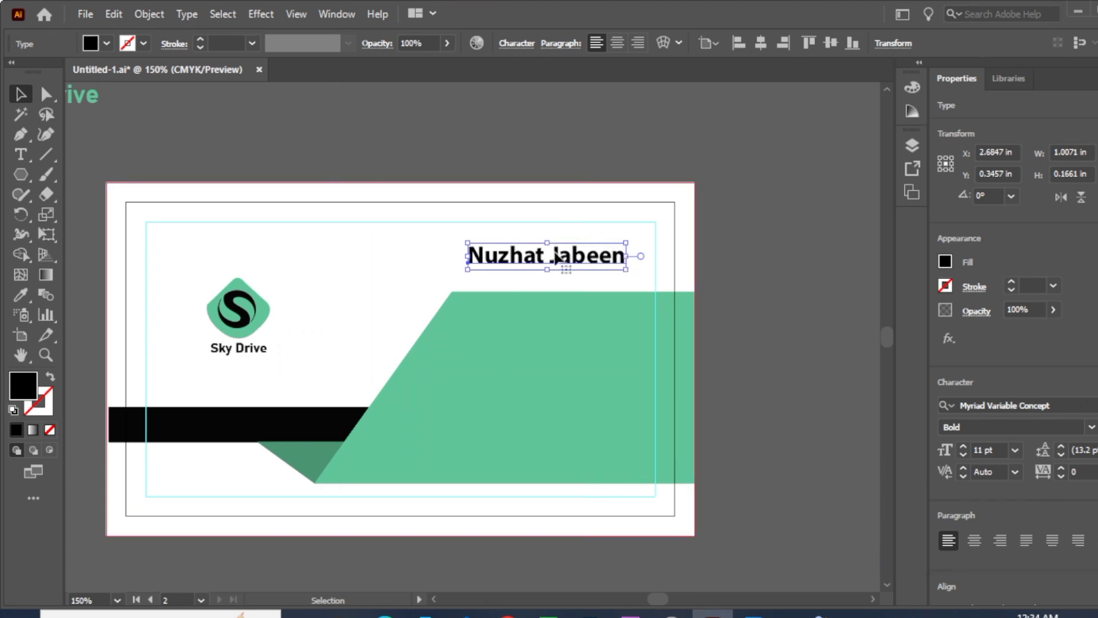
drag(558, 264, 561, 251)
click(445, 129)
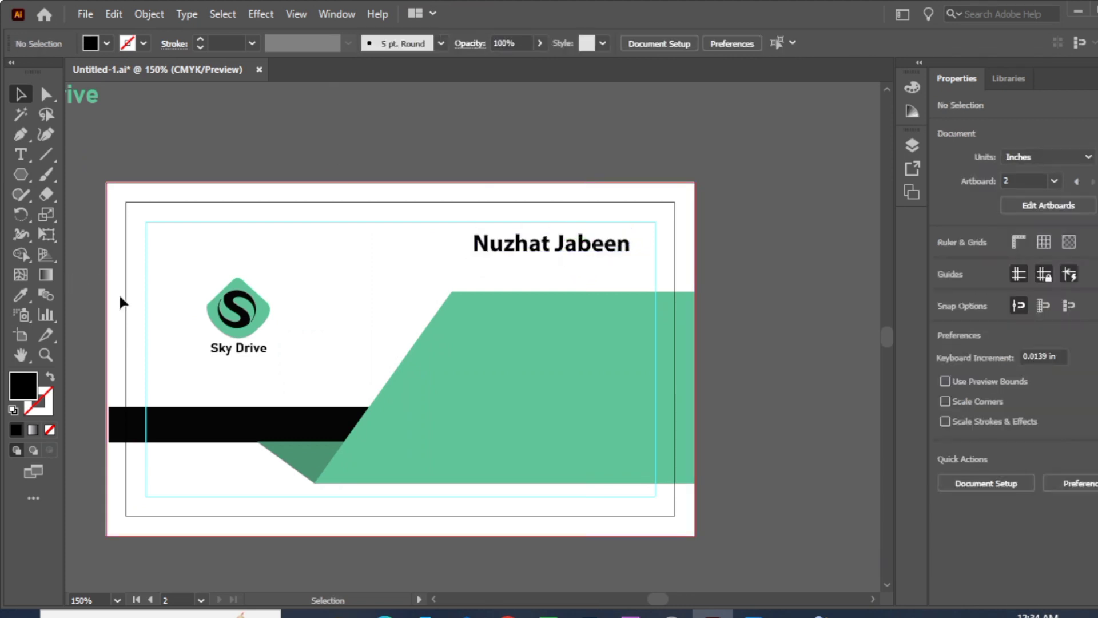
mouse_move(237, 311)
mouse_down()
mouse_move(229, 334)
mouse_move(229, 322)
mouse_move(446, 327)
mouse_move(220, 323)
mouse_up()
click(177, 179)
- Review the font family and font style options for the name text, keeping the Bold style
click(540, 253)
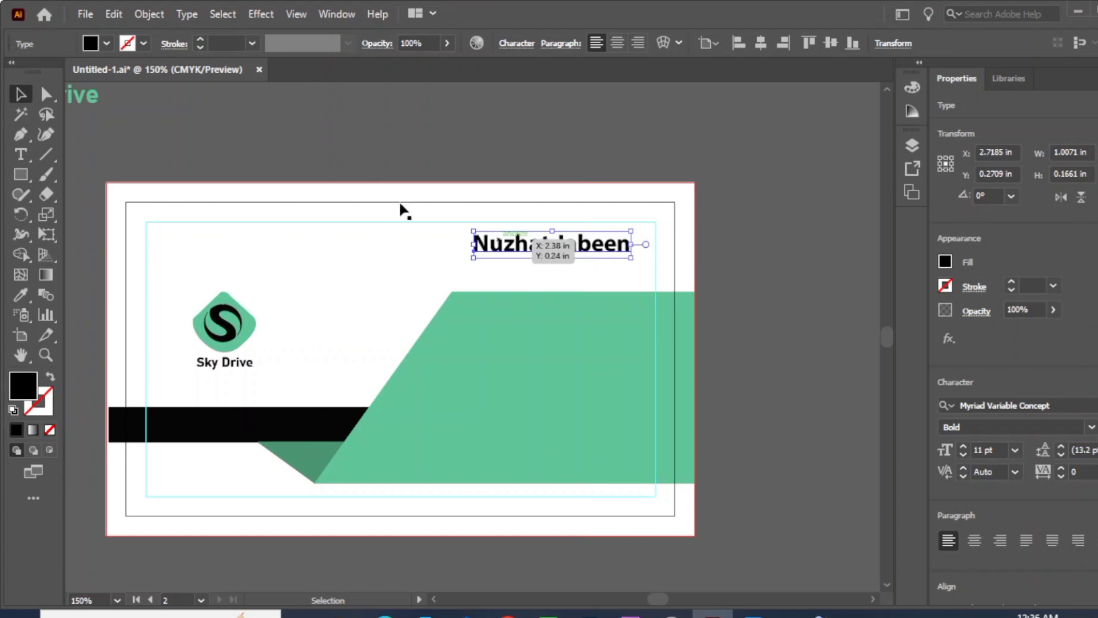
click(187, 118)
click(491, 252)
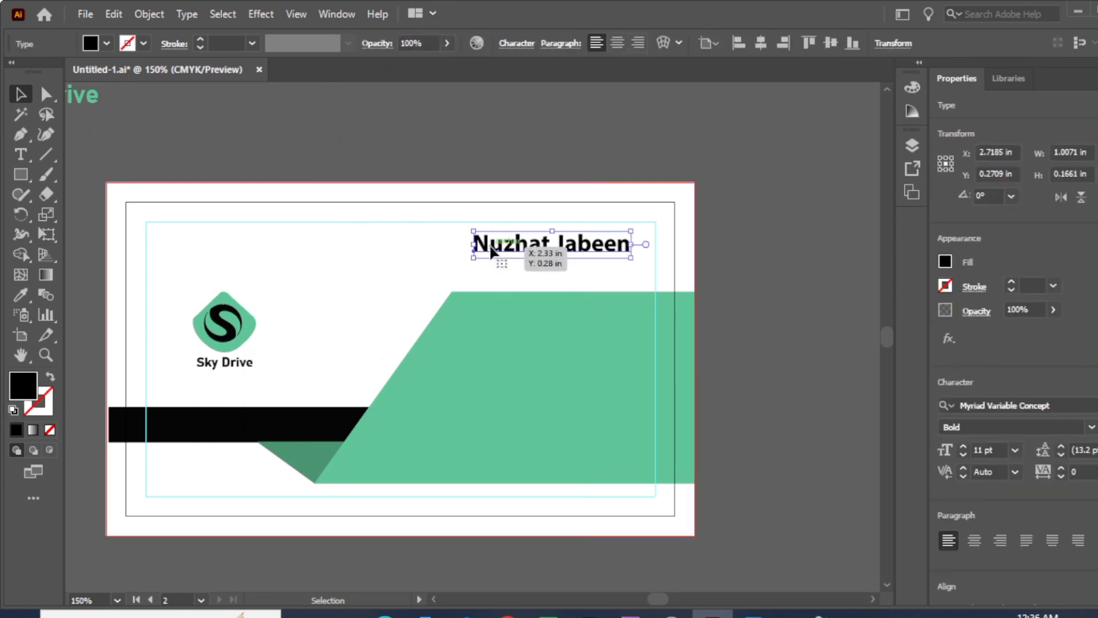
click(1065, 403)
click(872, 395)
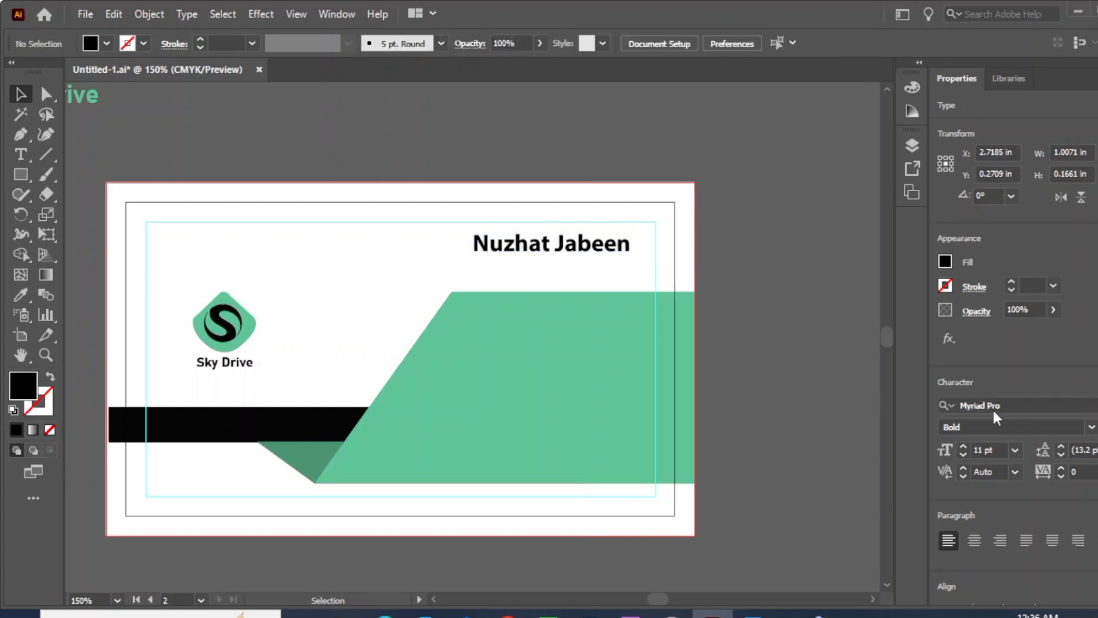
click(580, 254)
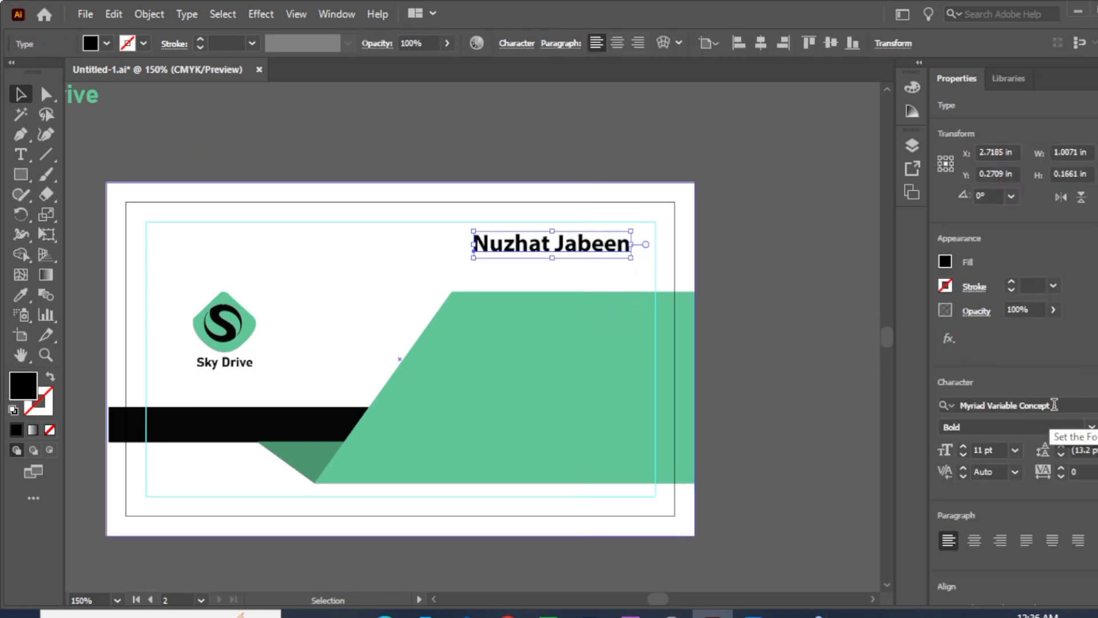
click(959, 410)
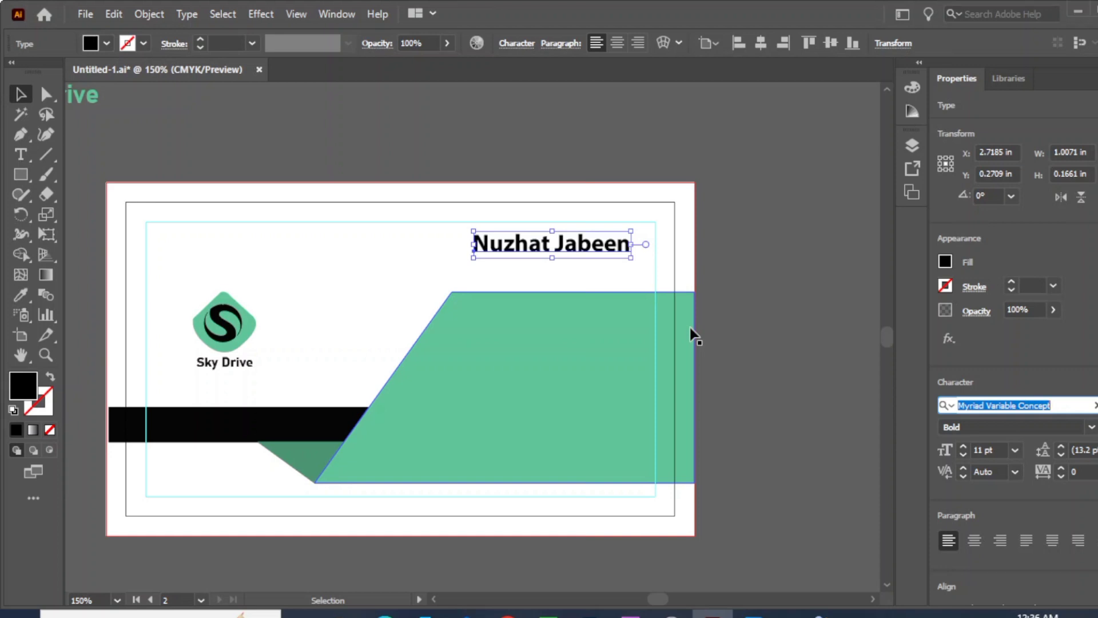
click(1090, 427)
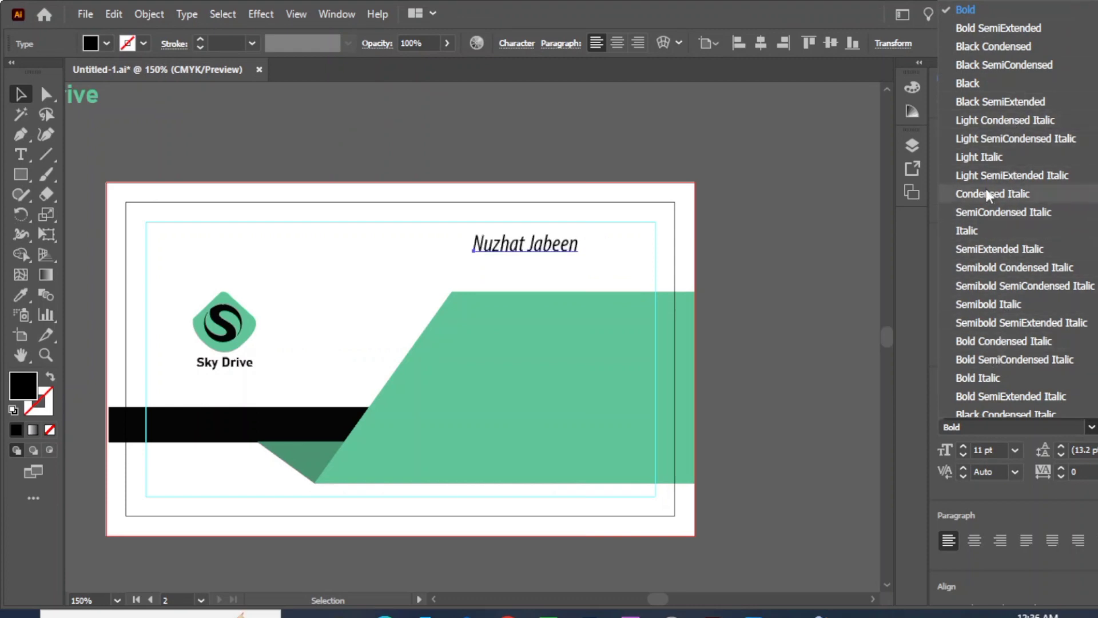
scroll(989, 196, up, 5)
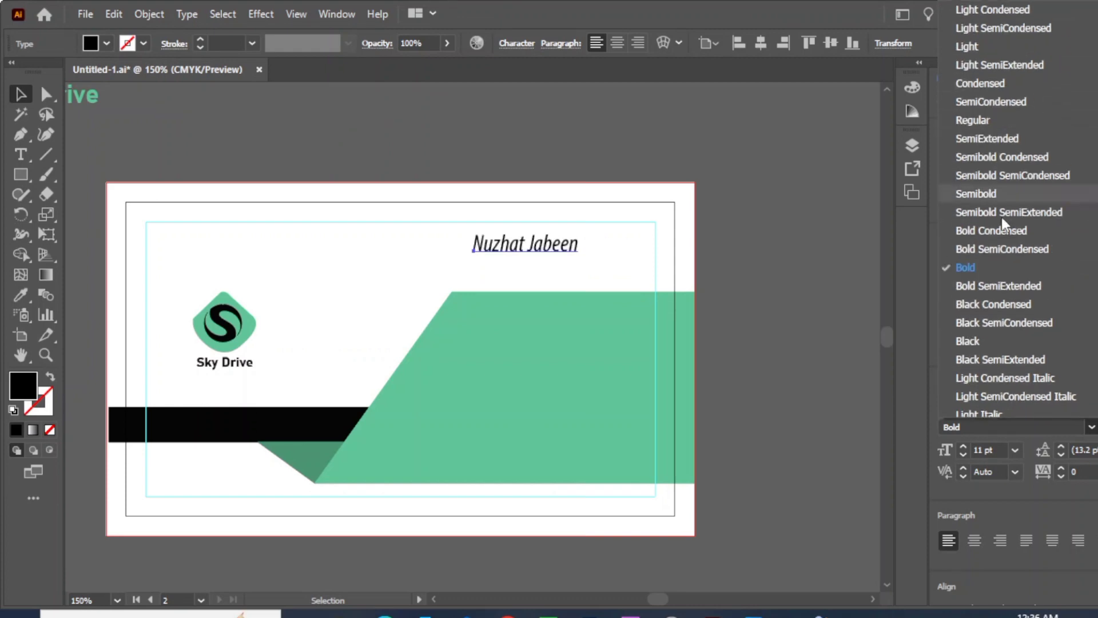
click(978, 267)
click(490, 189)
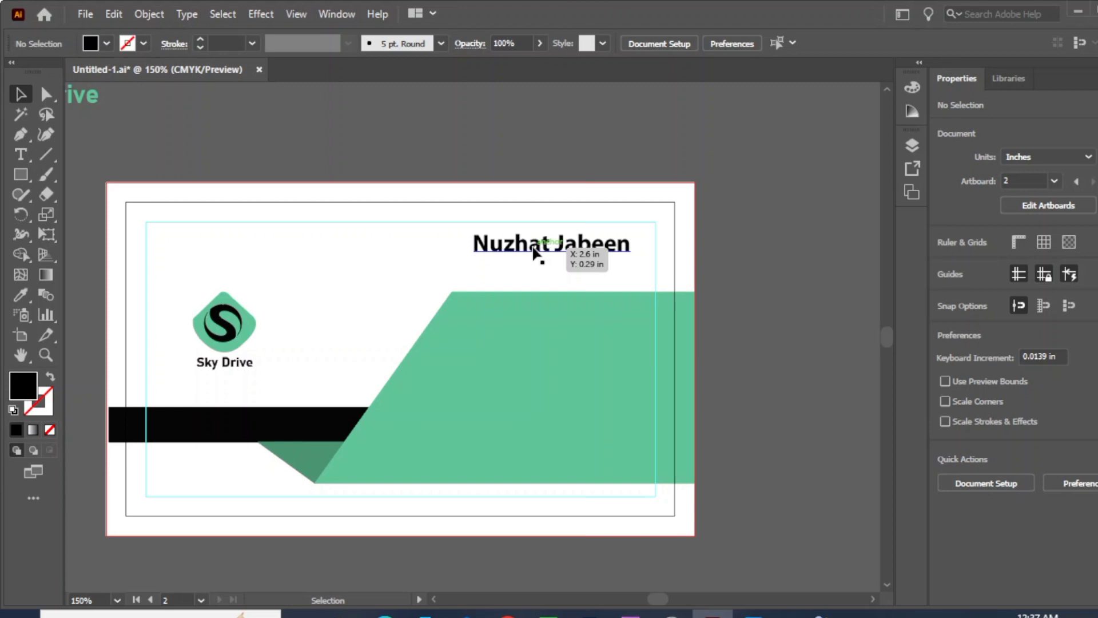
- Duplicate the name text directly below itself and replace the copy's wording with "Graphic Designer"
drag(535, 251, 538, 276)
click(22, 154)
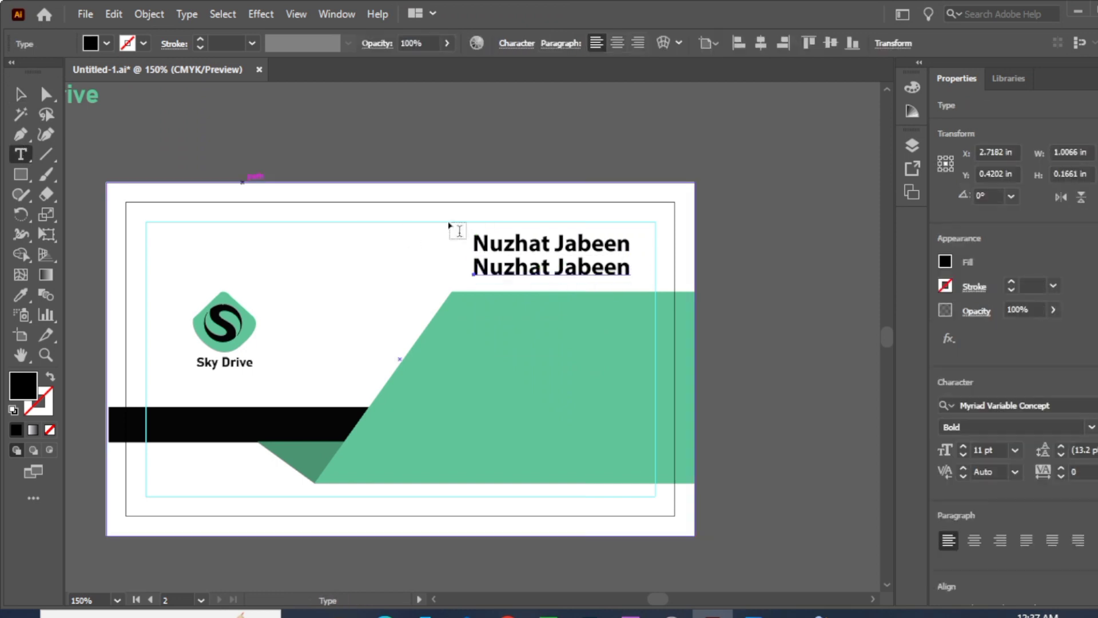
click(631, 267)
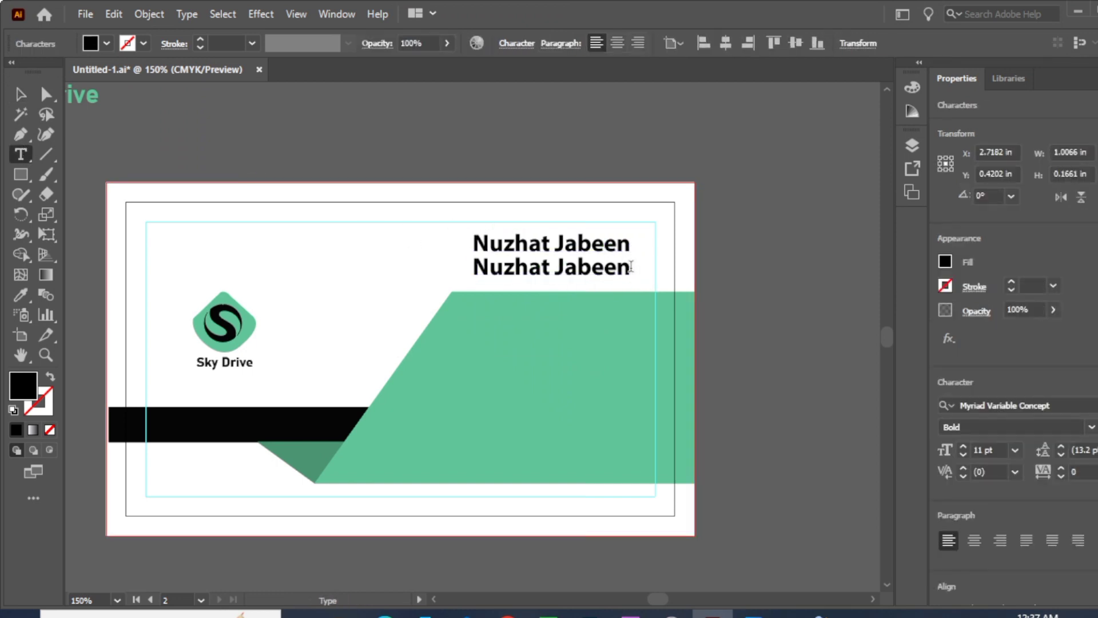
key(BackSpace)
key(BackSpace)
key(BackSpace)
key(BackSpace)
key(BackSpace)
key(BackSpace)
key(BackSpace)
key(BackSpace)
key(BackSpace)
key(BackSpace)
key(BackSpace)
key(BackSpace)
key(BackSpace)
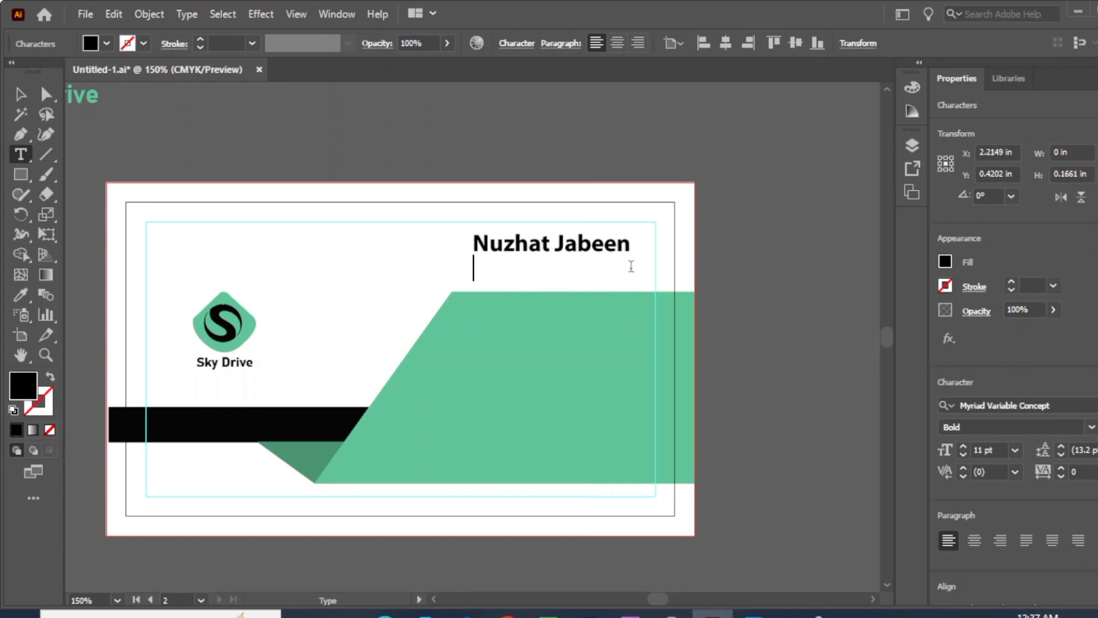
text(Gra)
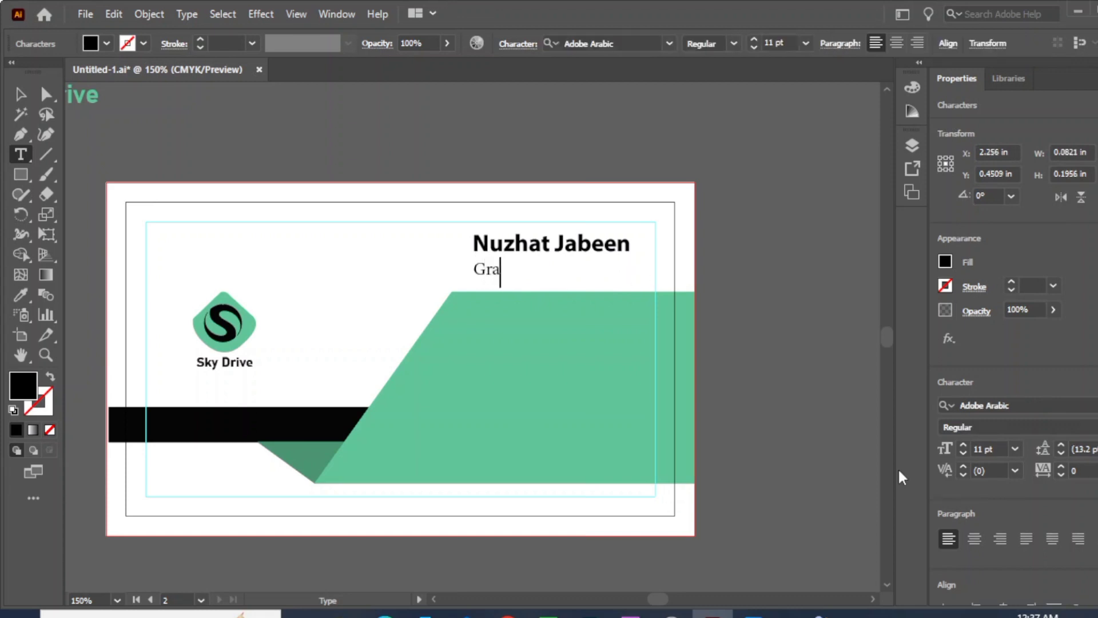
text(phic Designer)
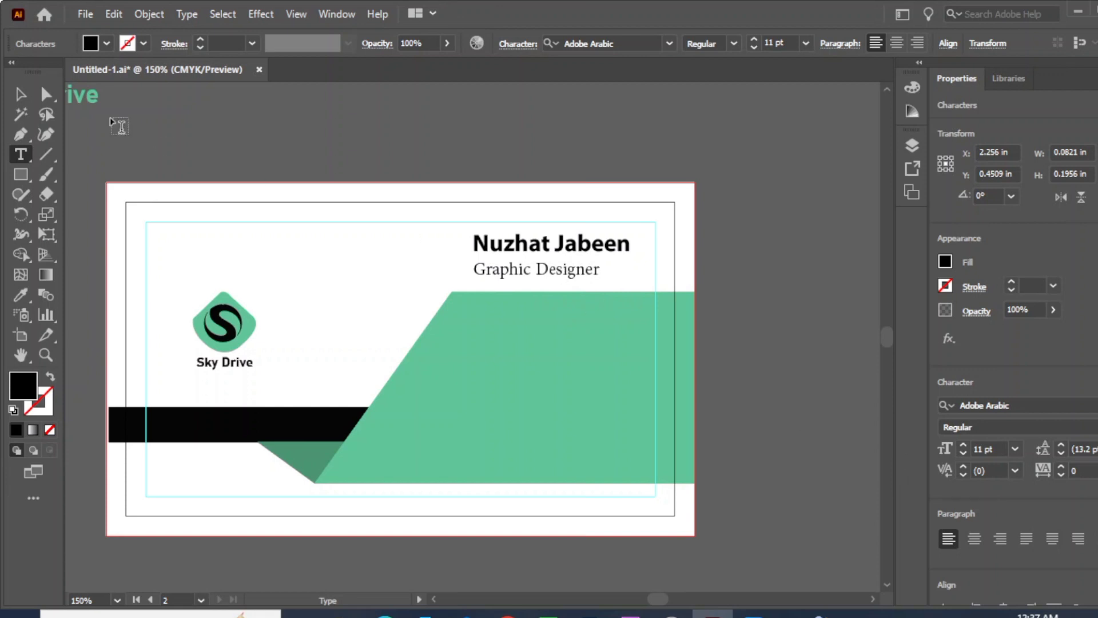
click(20, 94)
click(404, 164)
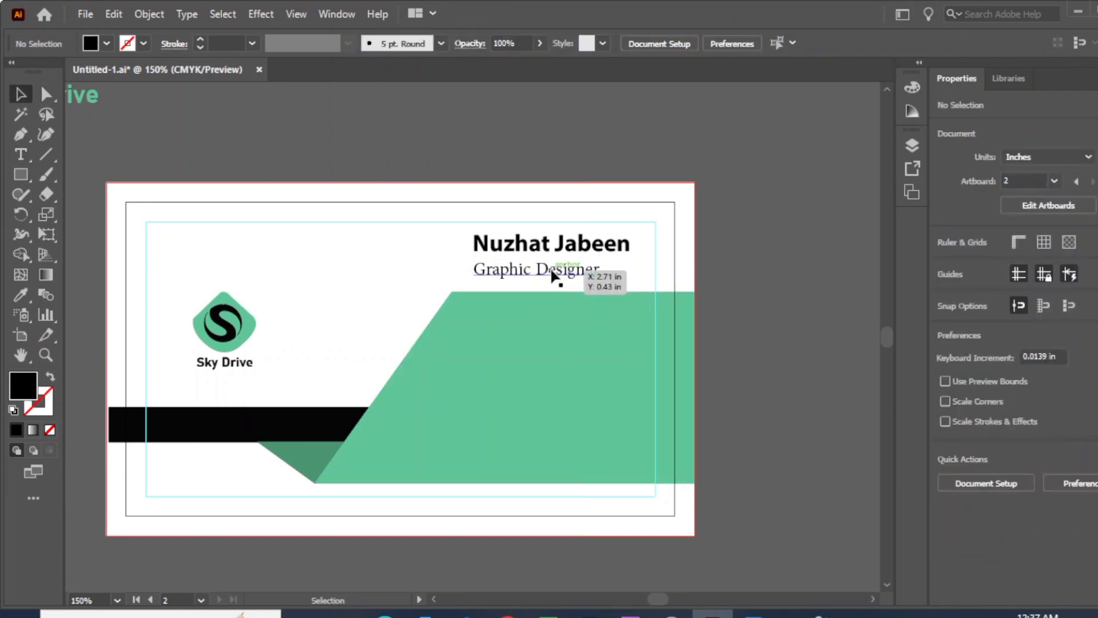
- Reduce the "Graphic Designer" text to 8 pt and move it up close beneath the name
click(551, 267)
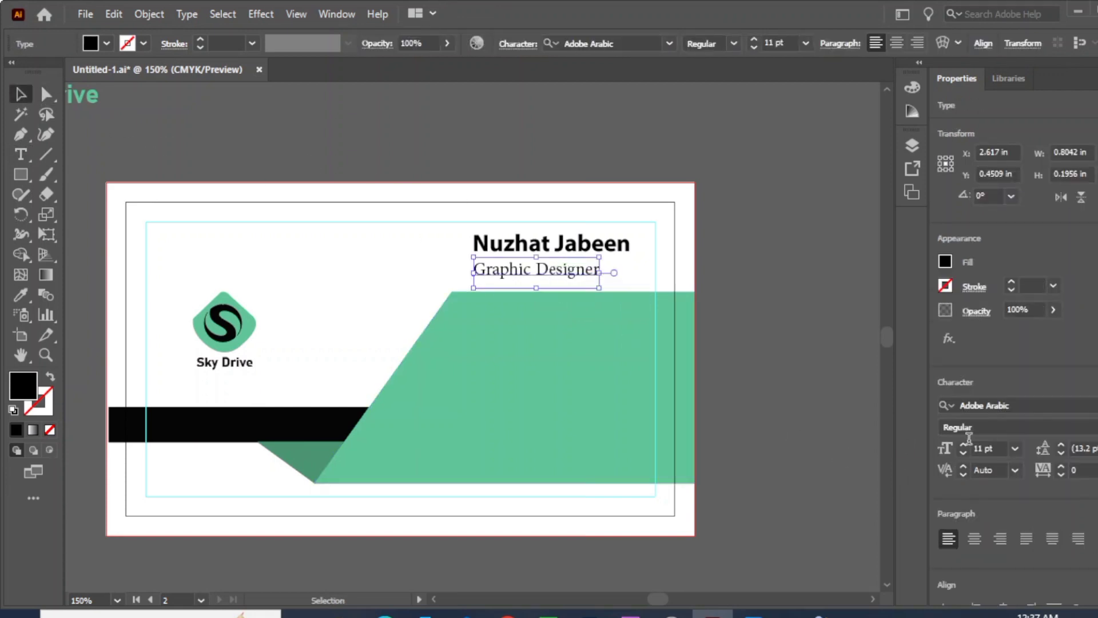
click(964, 450)
click(963, 450)
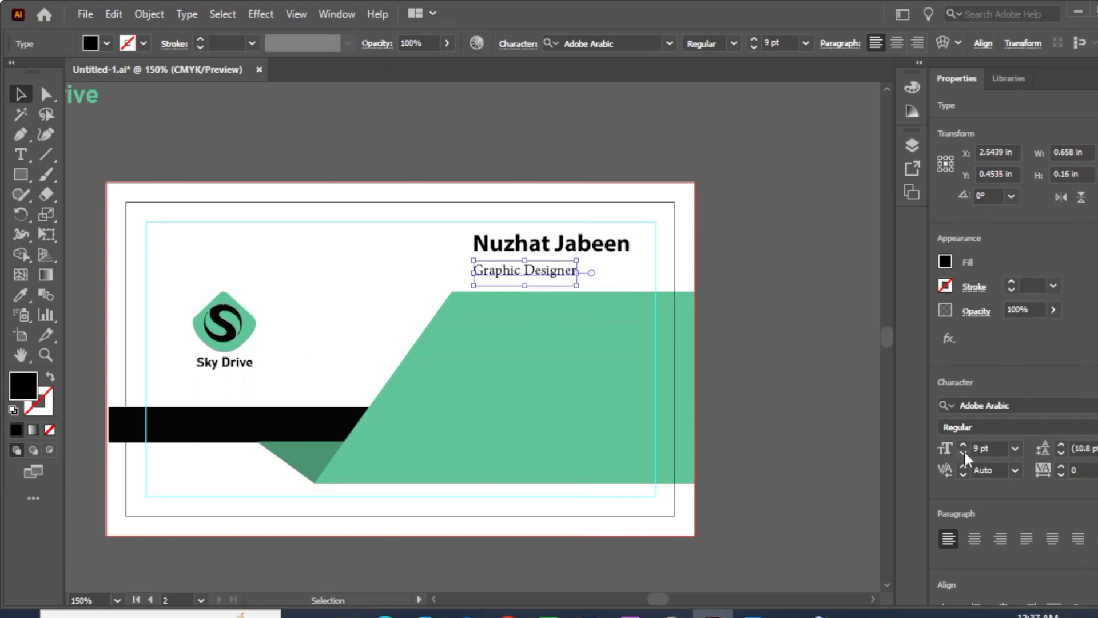
click(963, 449)
drag(516, 271, 510, 262)
- Match the "Graphic Designer" text to Myriad Variable Concept at 8 pt with the Eyedropper, and keep its Regular style
click(20, 294)
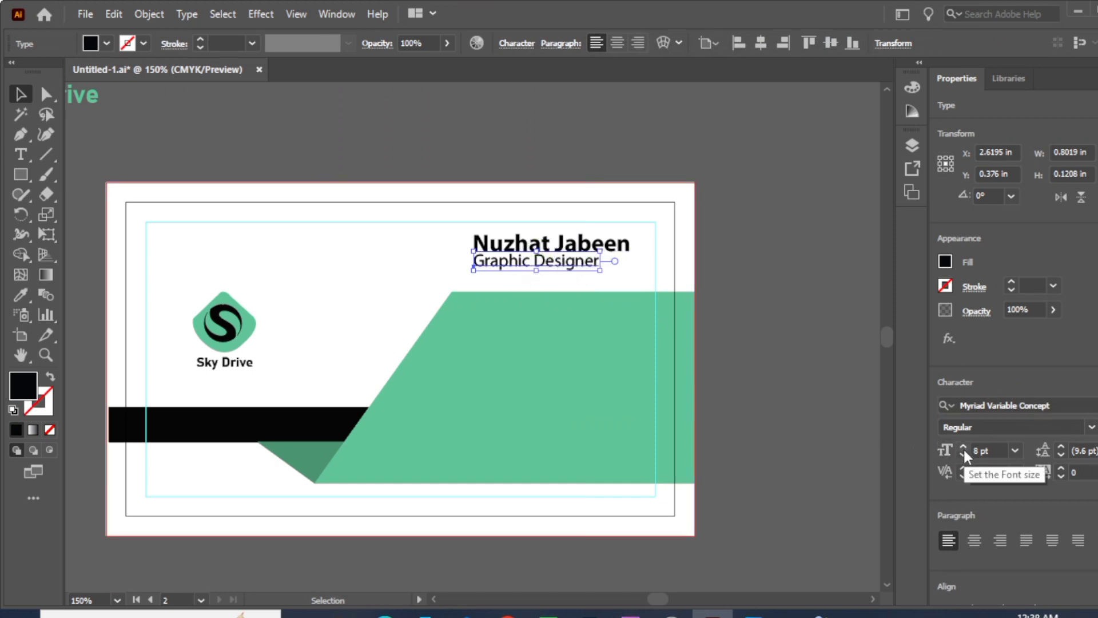
click(1091, 429)
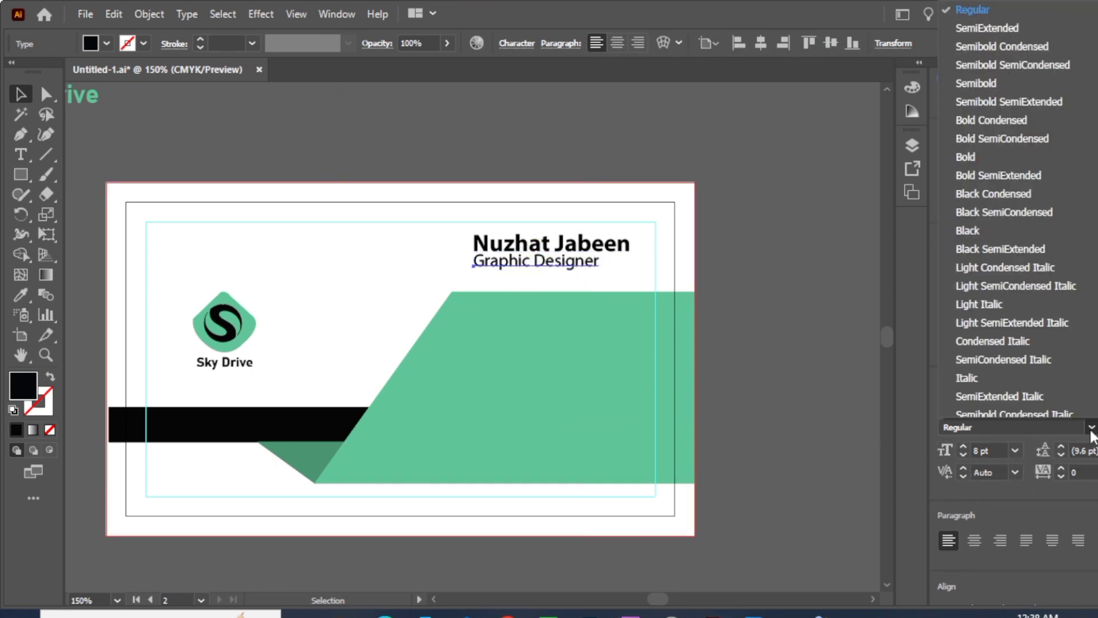
scroll(1015, 212, up, 2)
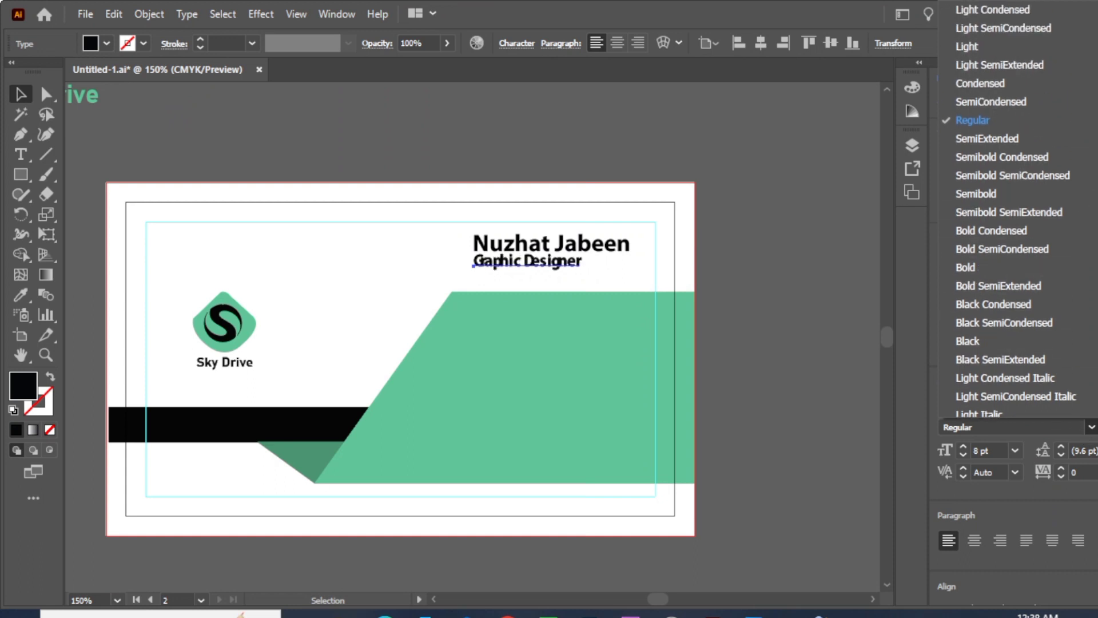
click(967, 120)
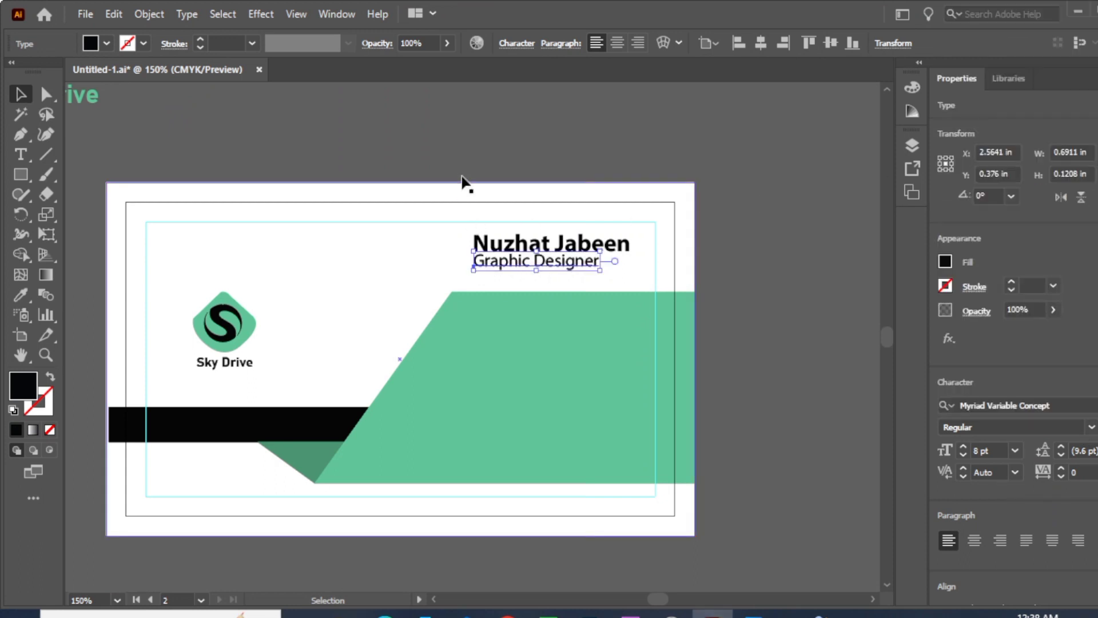
click(453, 133)
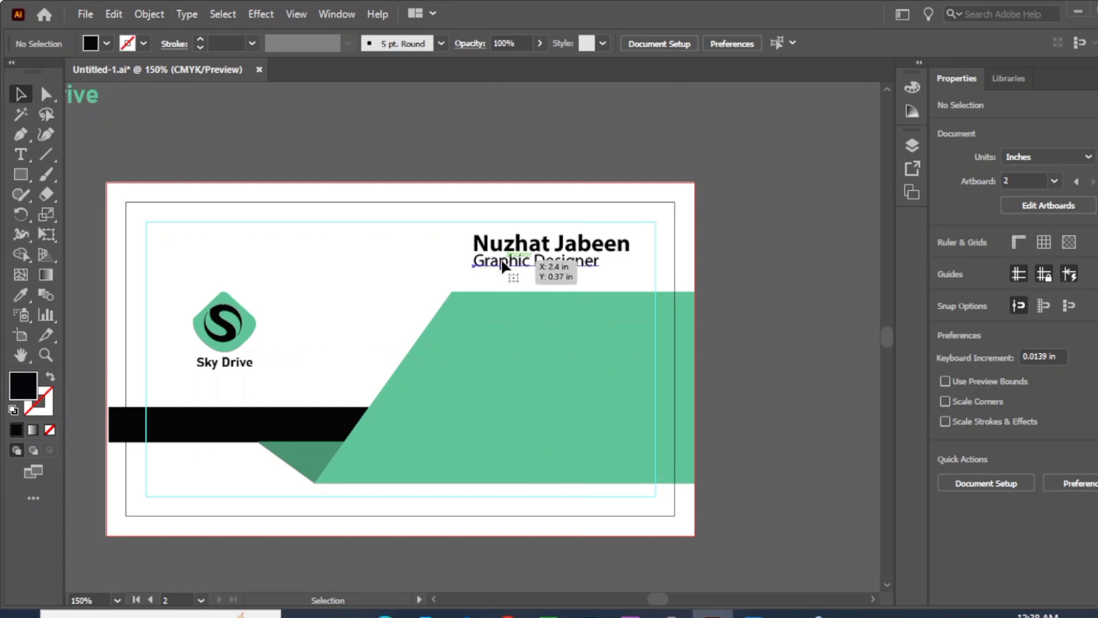
- Nudge the "Graphic Designer" text slightly down to leave a small gap beneath the name
click(501, 261)
key(Down)
key(Down)
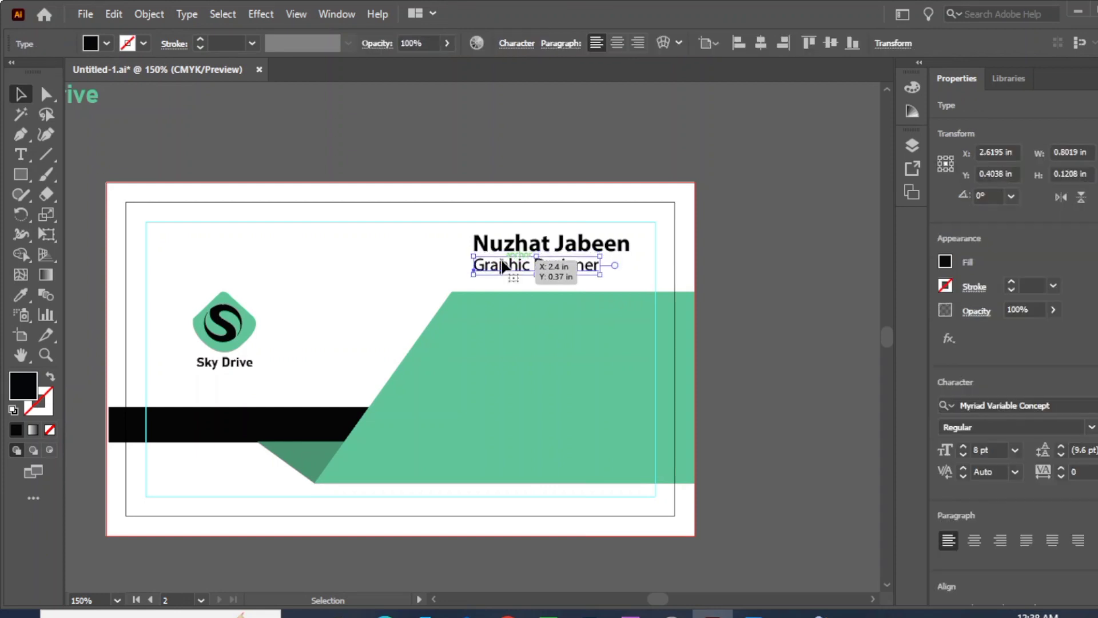
key(Up)
click(556, 146)
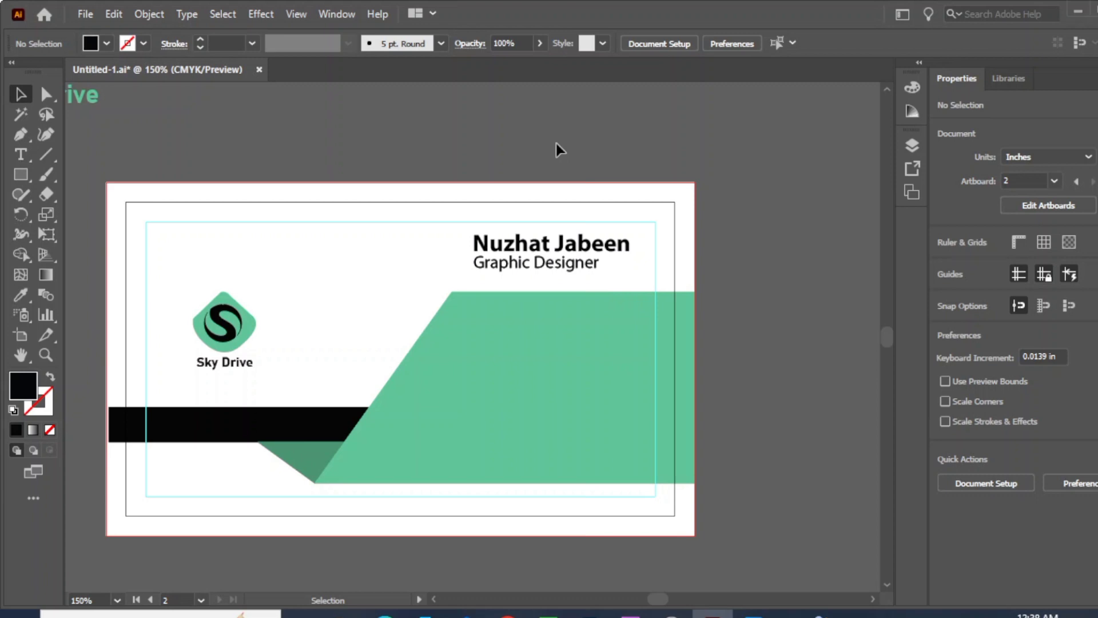
- Move the grouped contact details with icons from above the cards onto the second card's green panel
scroll(603, 326, up, 3)
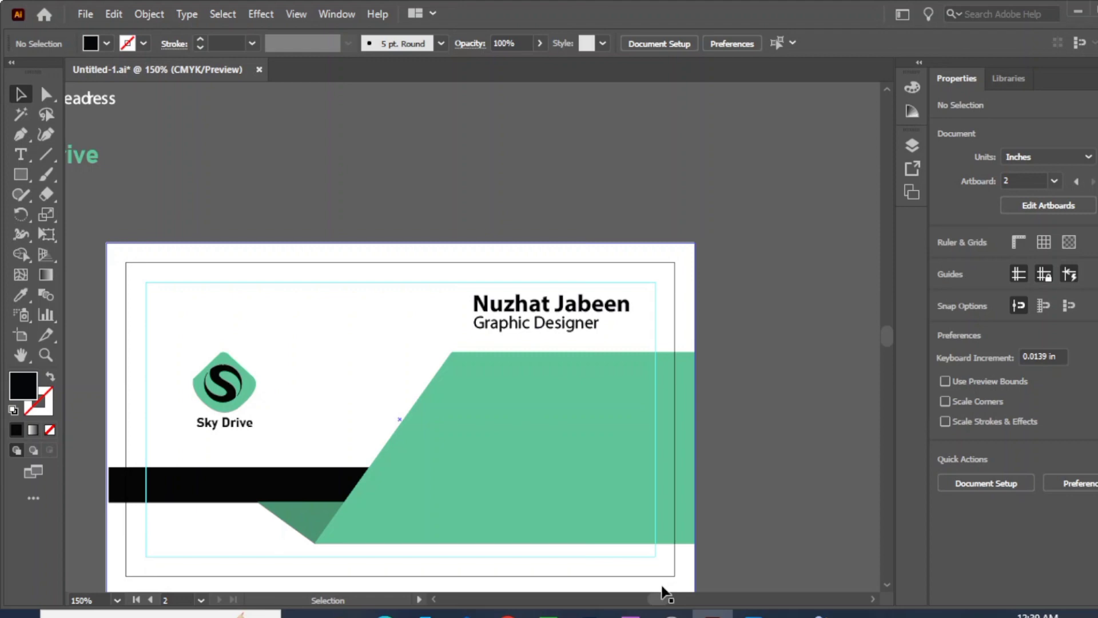
scroll(654, 599, left, 5)
scroll(655, 599, up, 4)
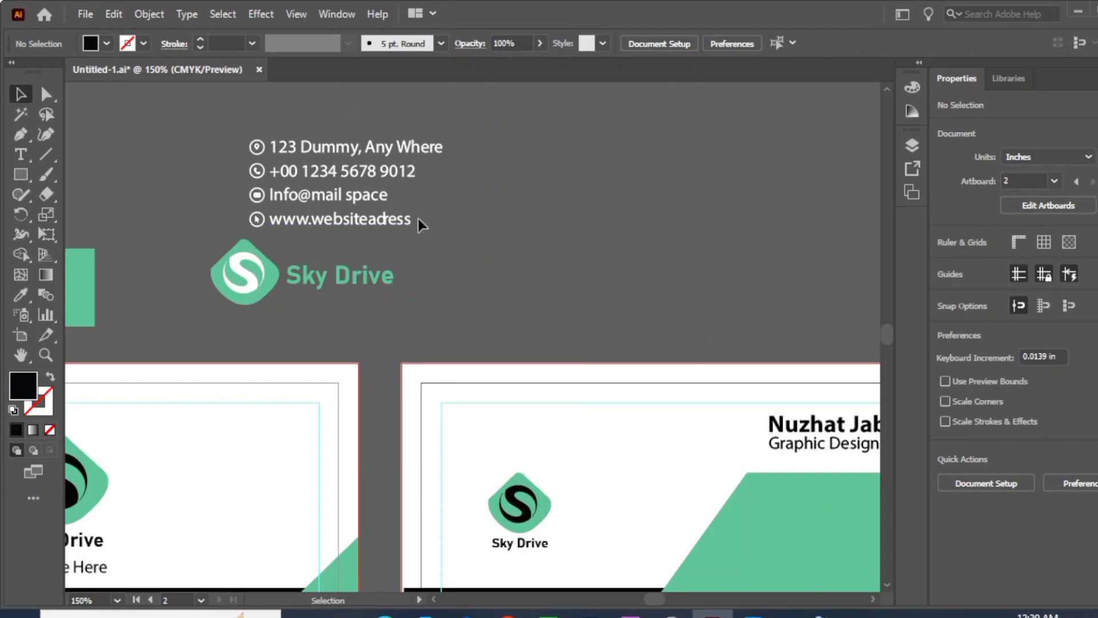
scroll(356, 216, down, 1)
click(258, 145)
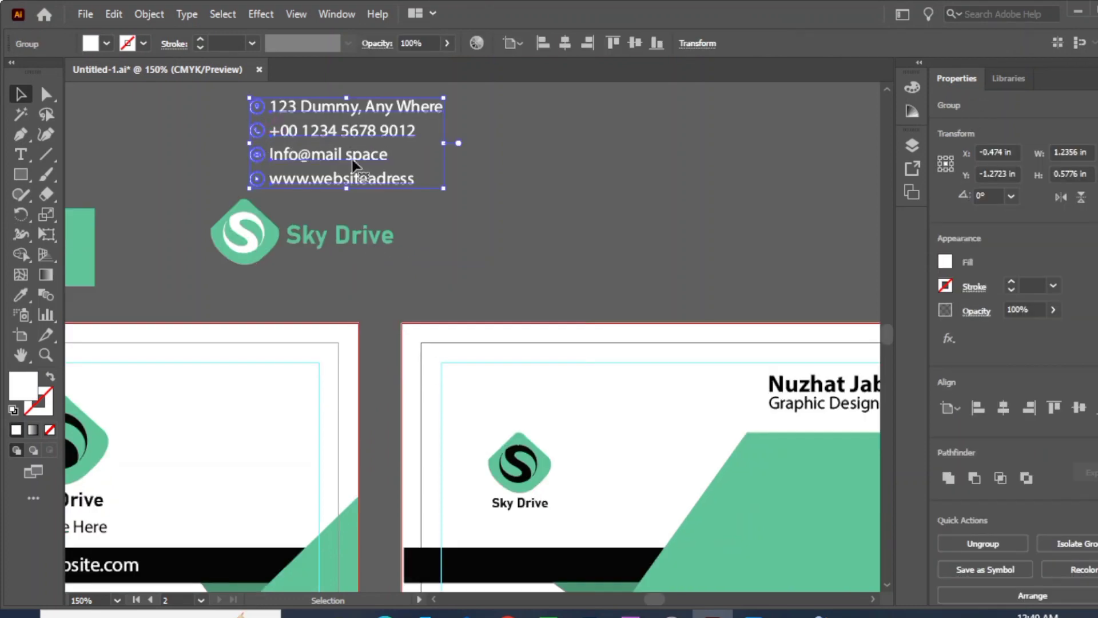
key(ctrl+minus)
drag(403, 206, 732, 468)
- Bring the contact details group to the front and position it at about X 2.72 in, Y 1.18 in
right_click(732, 468)
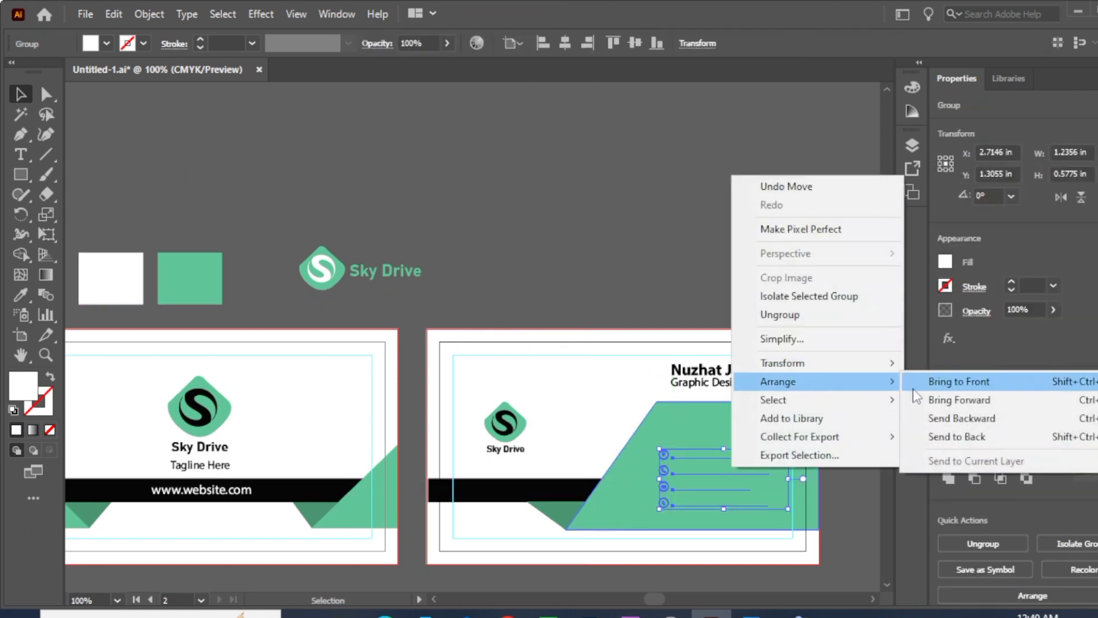
click(958, 381)
click(578, 276)
drag(707, 468, 698, 461)
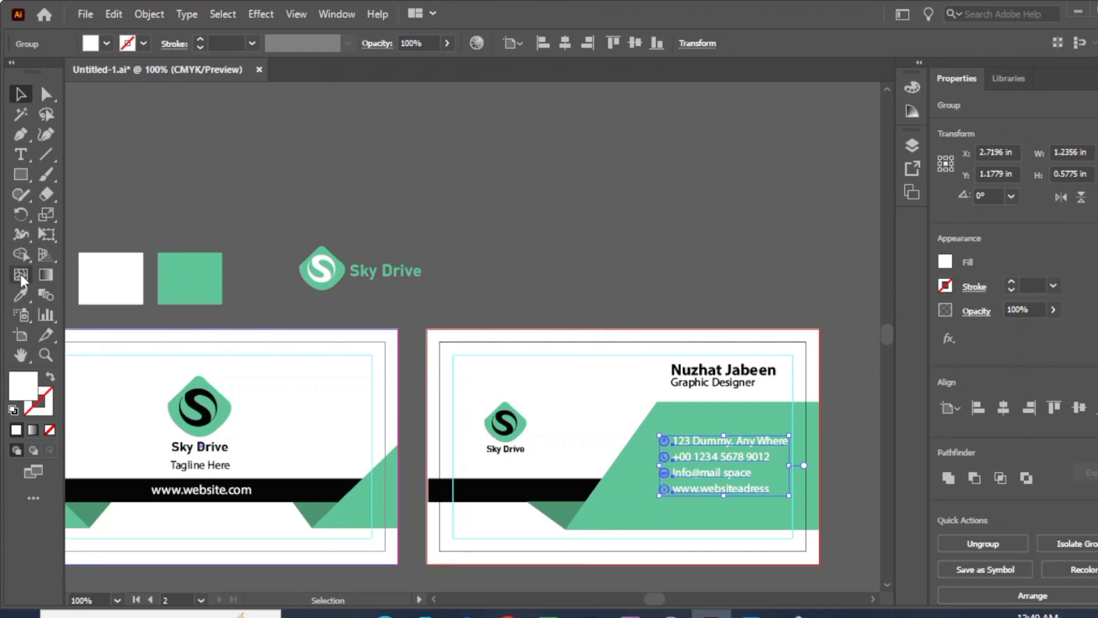
- Recolor the contact details group black by sampling the second card's black band with the Eyedropper
click(21, 303)
click(466, 490)
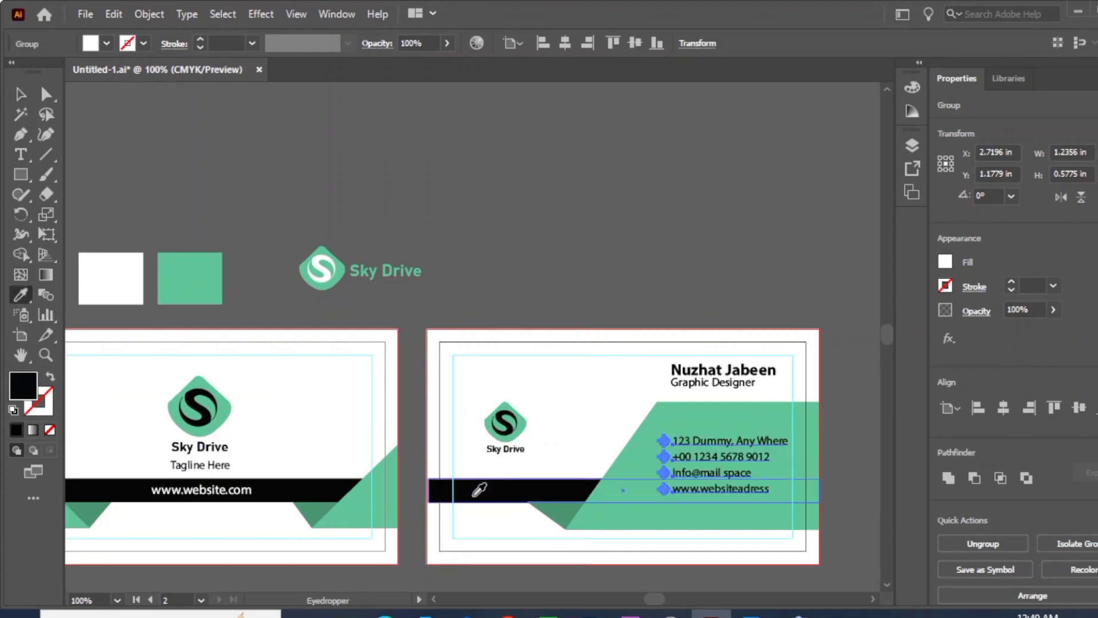
click(15, 96)
click(228, 149)
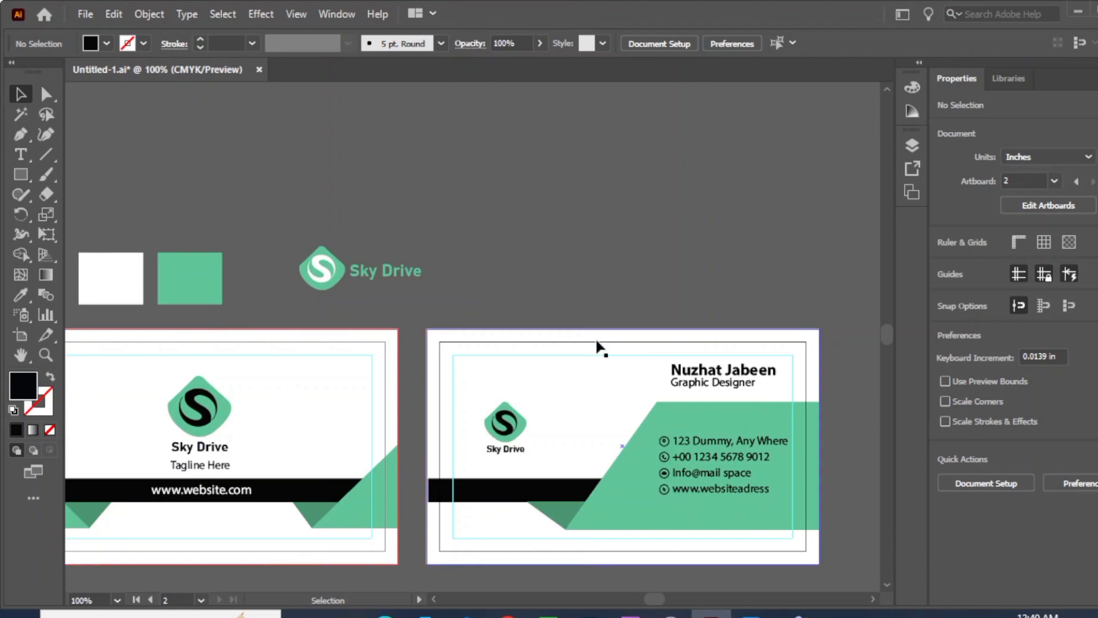
- Ungroup the contact details on the green panel so that each row can be moved separately
scroll(597, 349, down, 3)
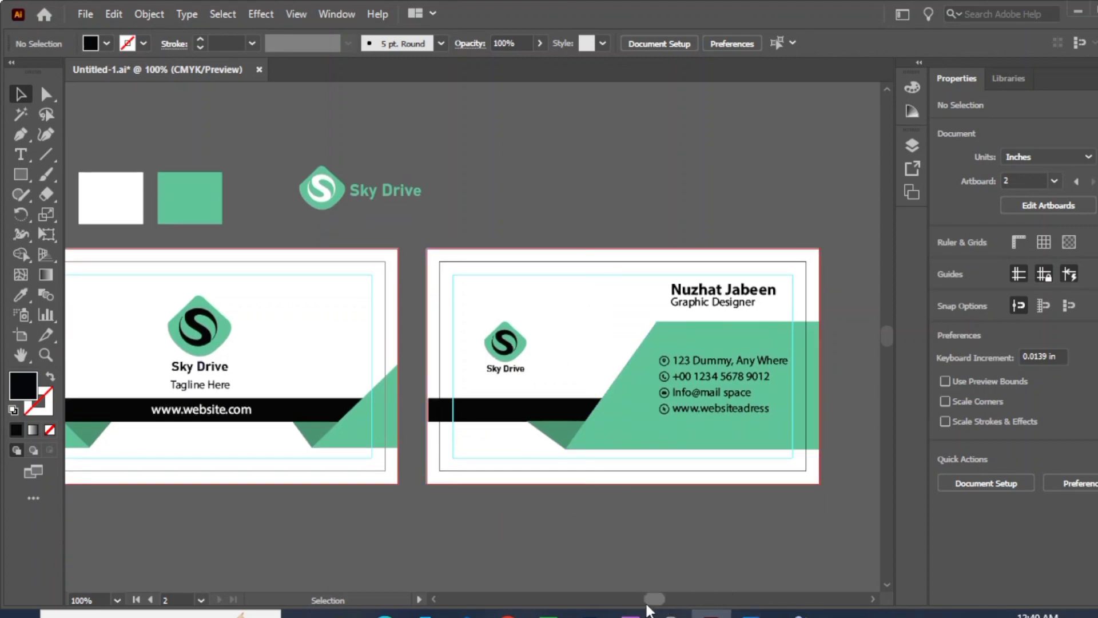
drag(647, 605, 651, 604)
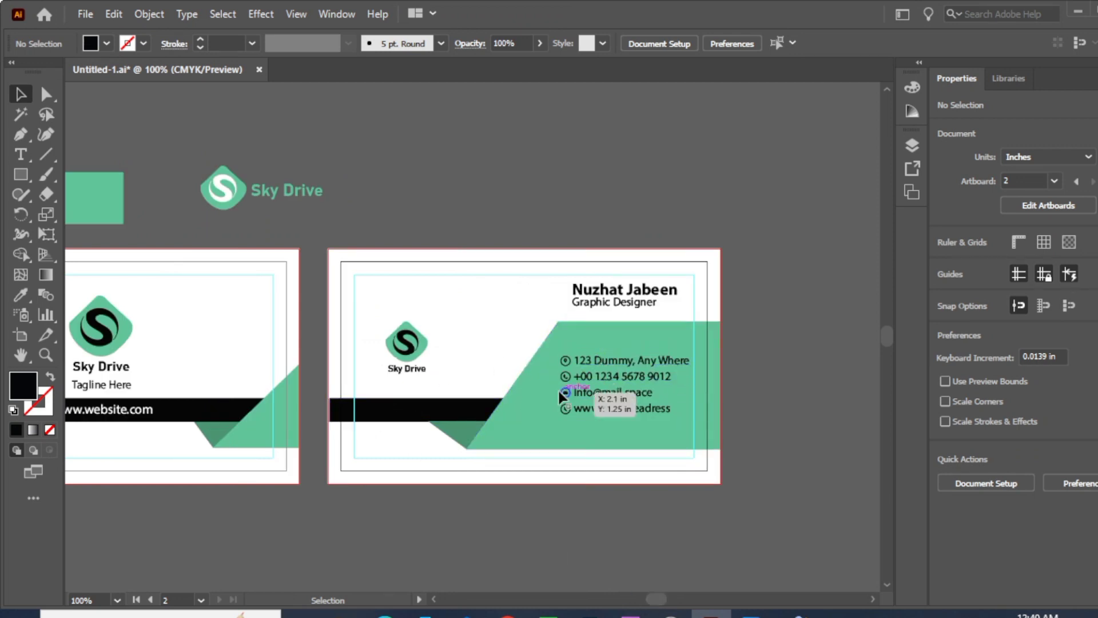
click(617, 368)
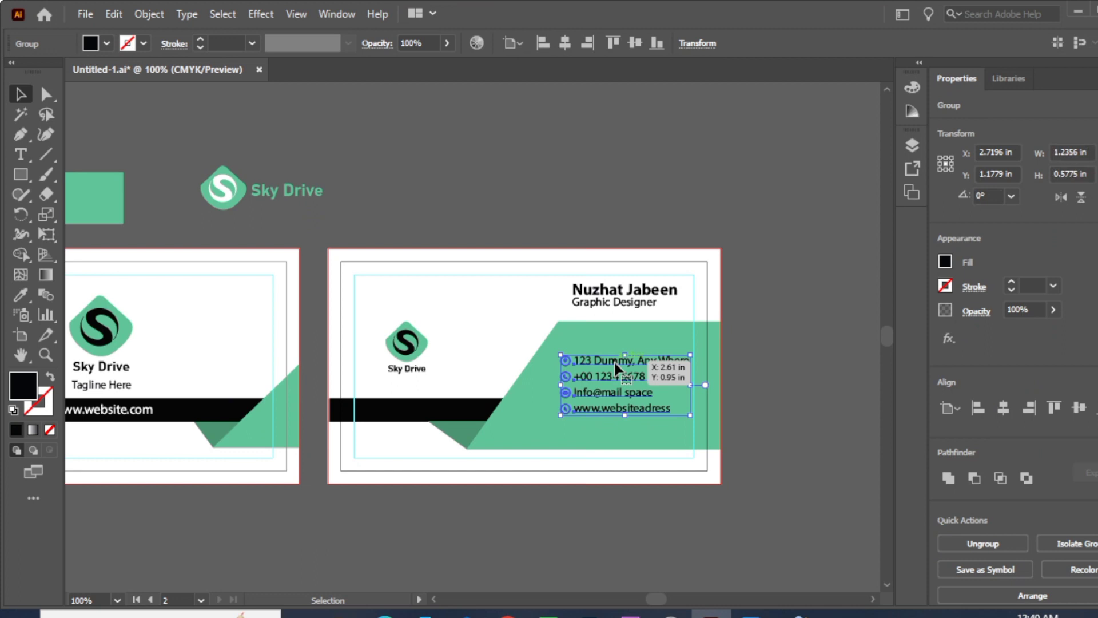
right_click(616, 365)
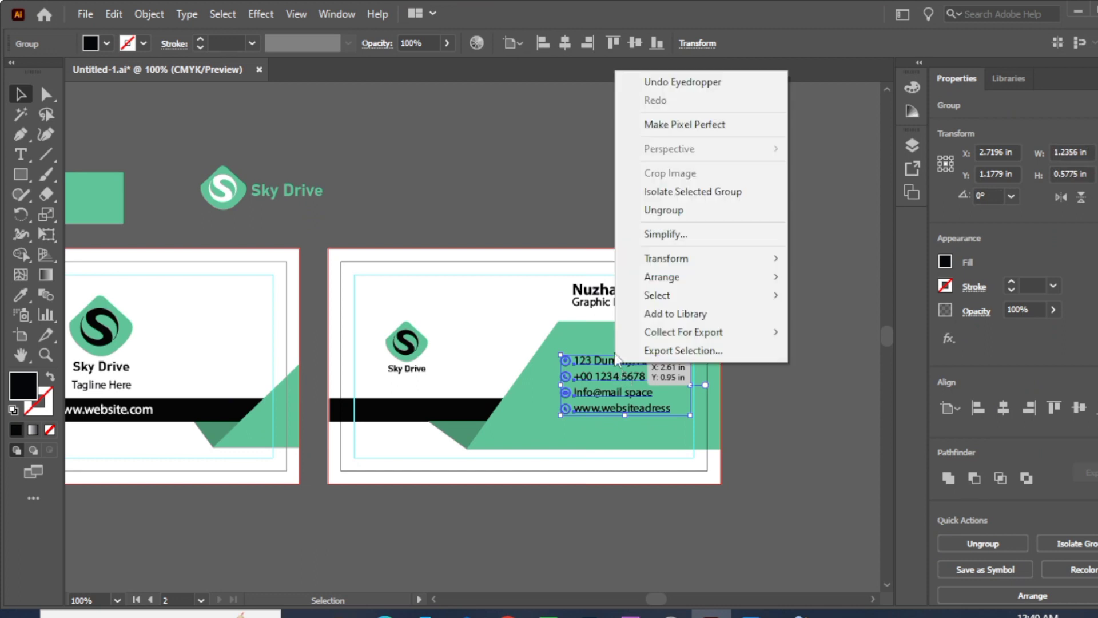
click(647, 213)
click(563, 194)
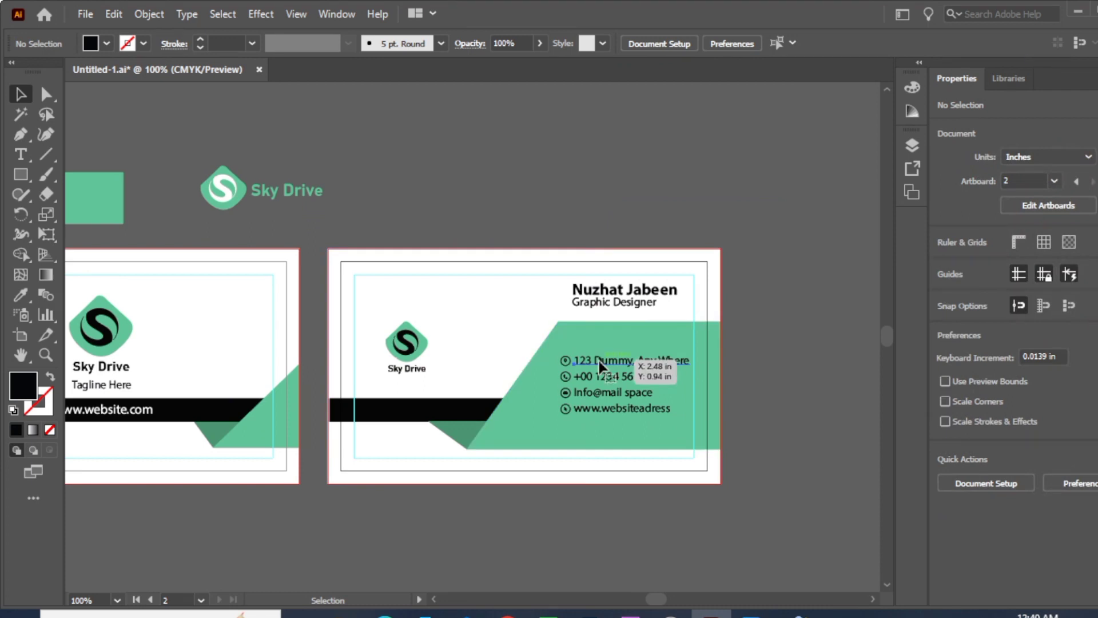
- Stagger the four contact rows along the green panel's slanted edge and distribute their vertical centers evenly
mouse_move(589, 358)
mouse_down()
mouse_move(589, 346)
mouse_move(594, 372)
mouse_move(584, 367)
mouse_up()
drag(590, 348, 587, 347)
drag(593, 392, 565, 402)
key(ctrl+z)
click(527, 213)
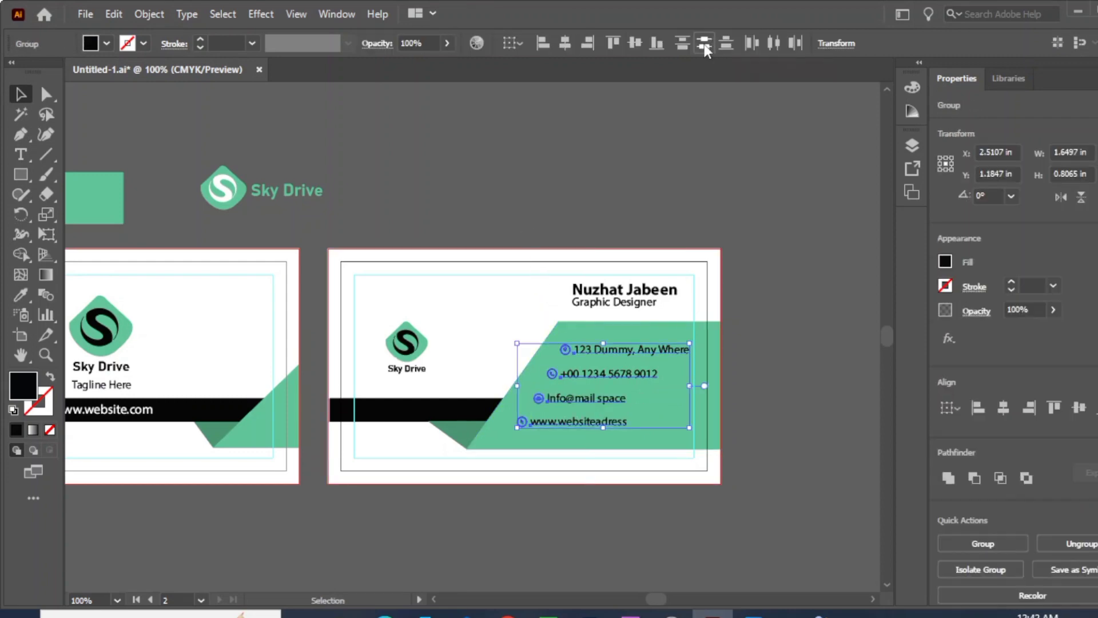
click(704, 44)
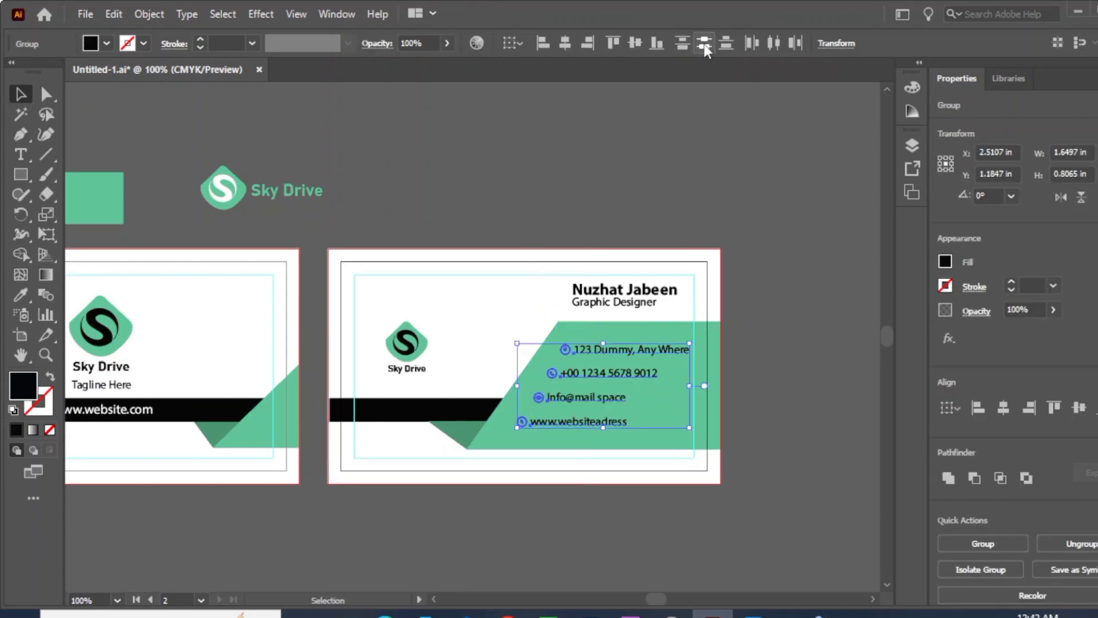
click(633, 44)
- Draw a straight Pen line along the green panel's slanted edge, from its upper corner to its lower corner
key(p)
click(558, 321)
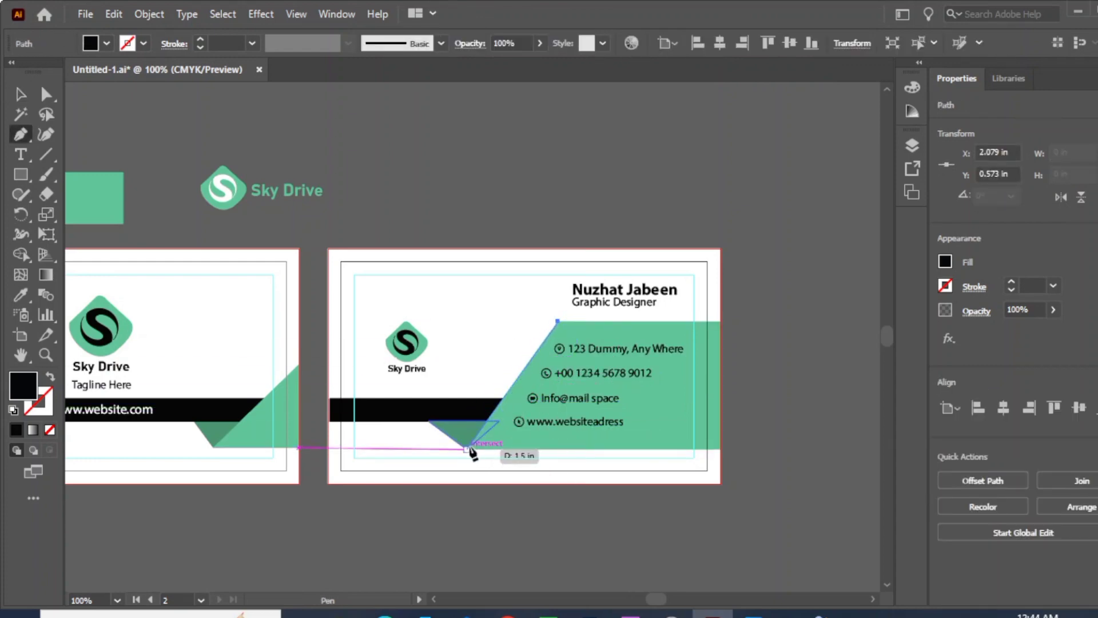
click(466, 449)
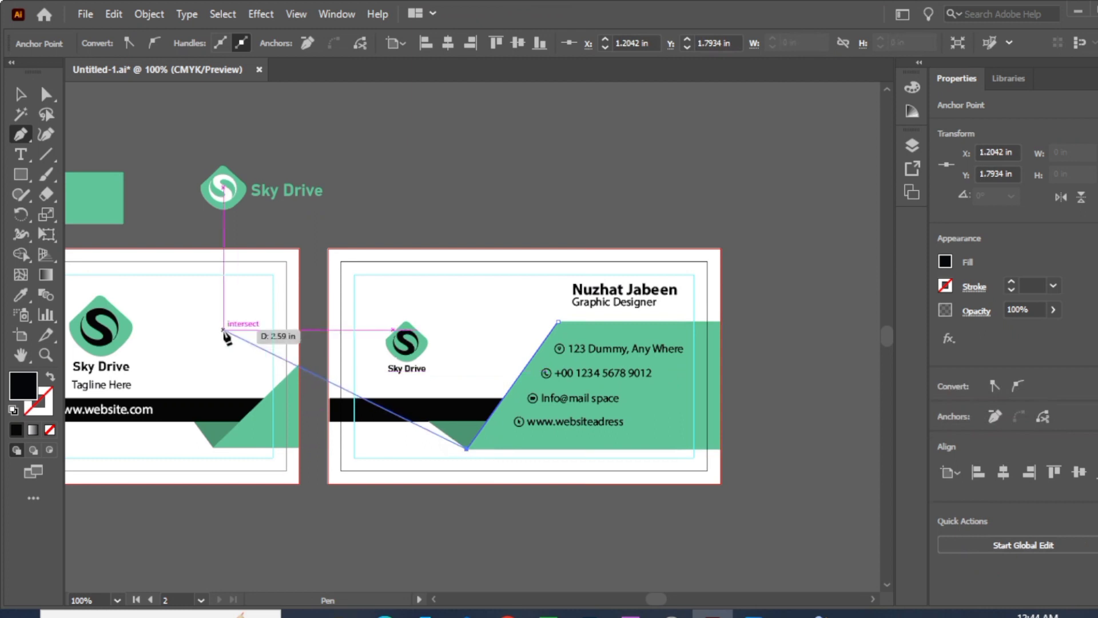
key(v)
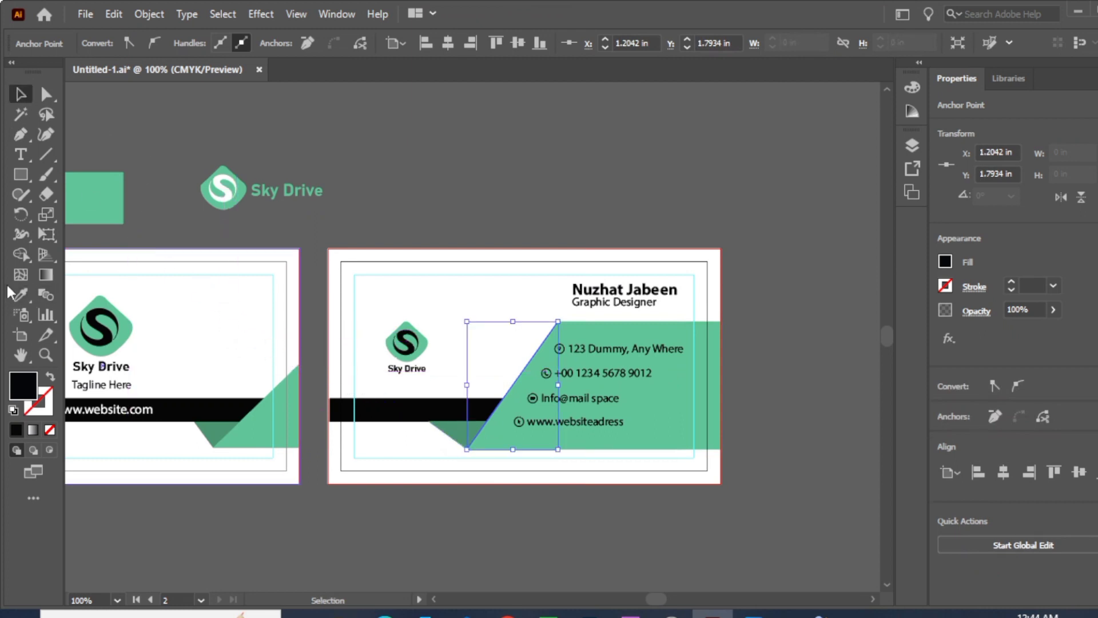
- Give the slanted line a 2 pt black stroke and shift it right into the green panel, to about X 1.79 in
click(39, 403)
click(21, 431)
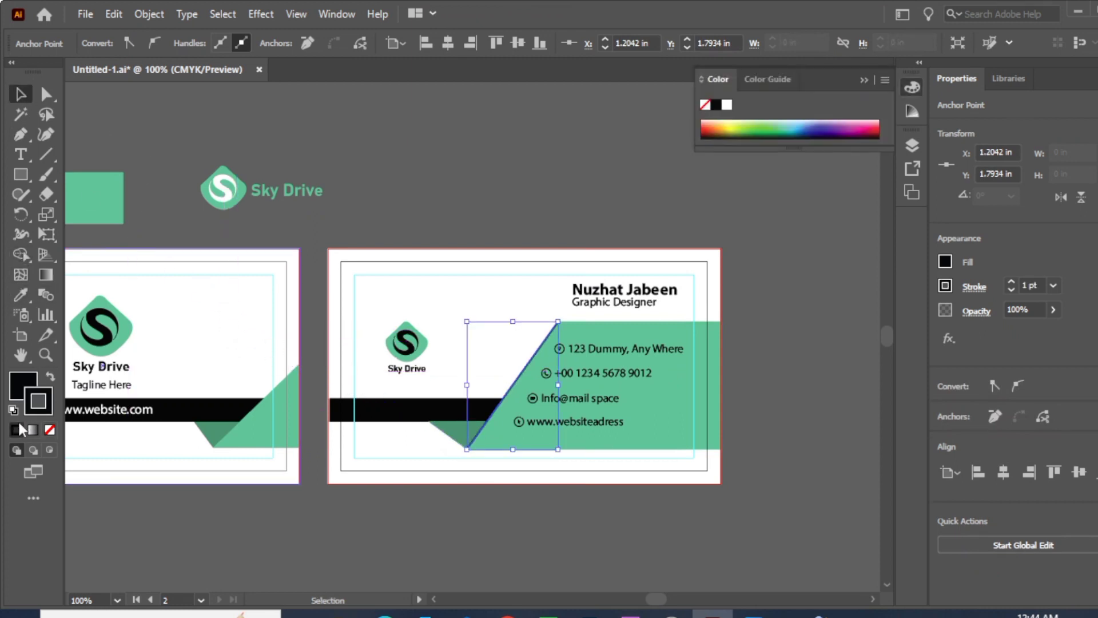
click(1011, 281)
click(1010, 282)
click(1011, 281)
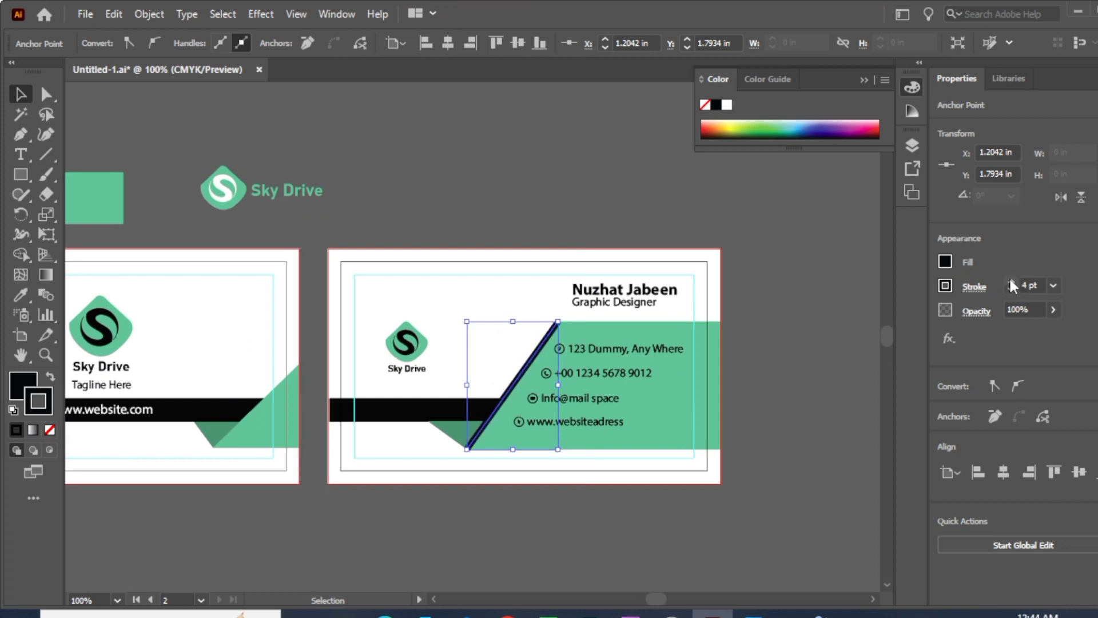
click(1010, 289)
click(1010, 289)
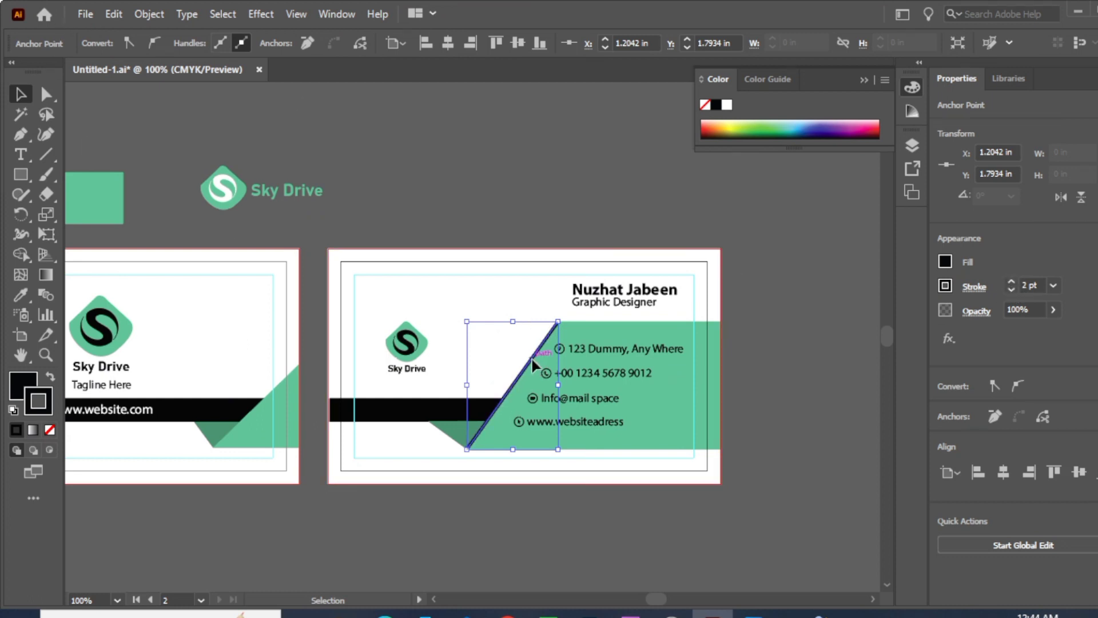
drag(532, 359, 545, 361)
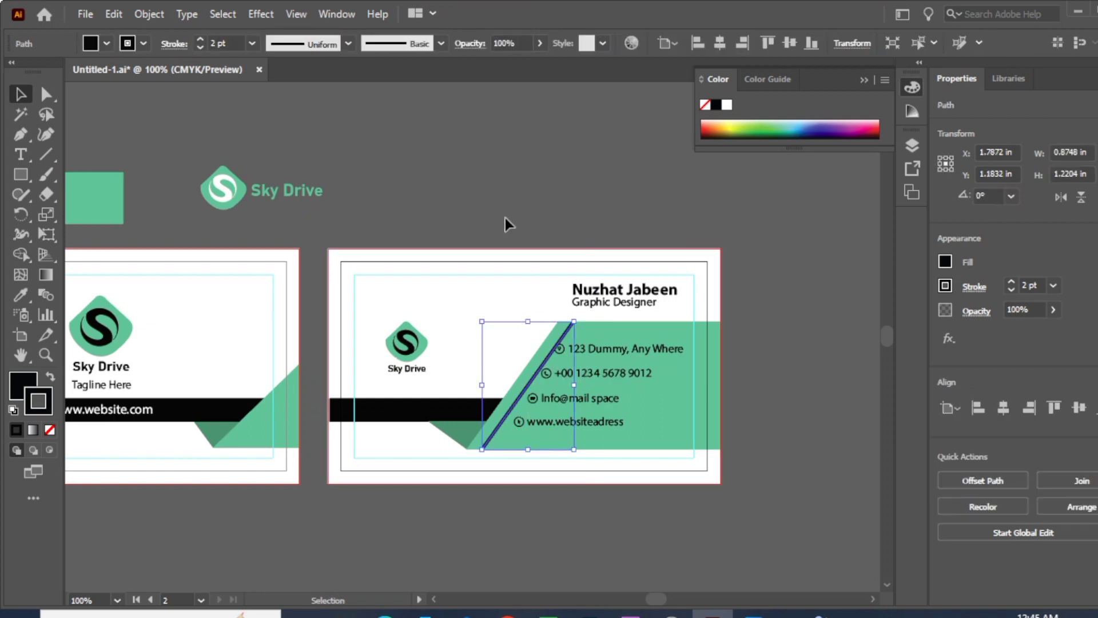
click(493, 183)
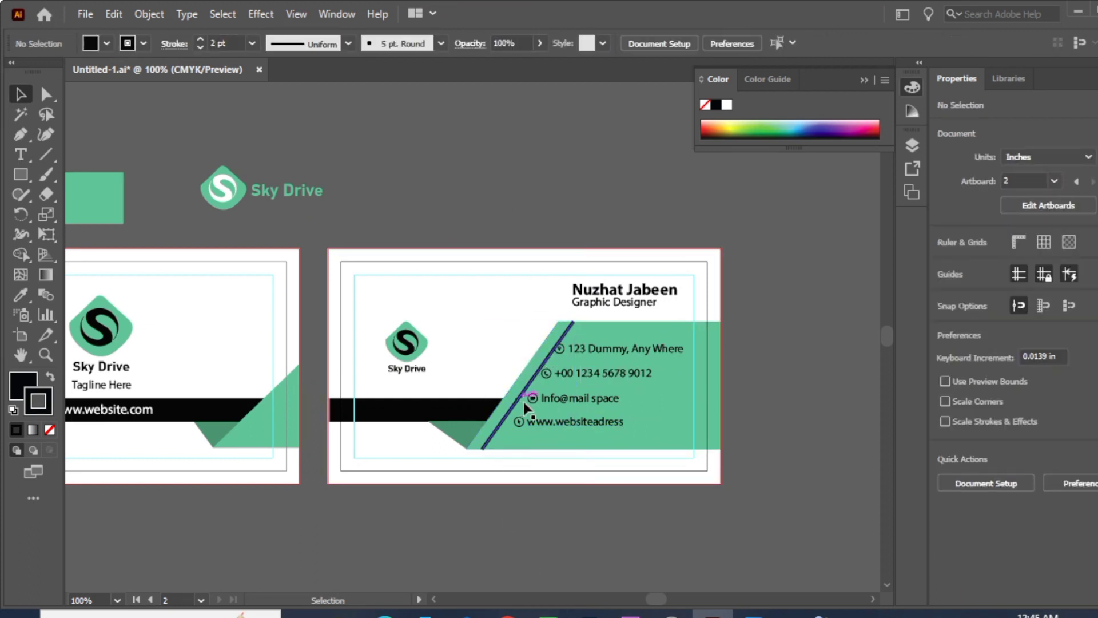
- Shift the email and website rows left to follow the slanted guide line, and delete the line
drag(532, 397, 527, 401)
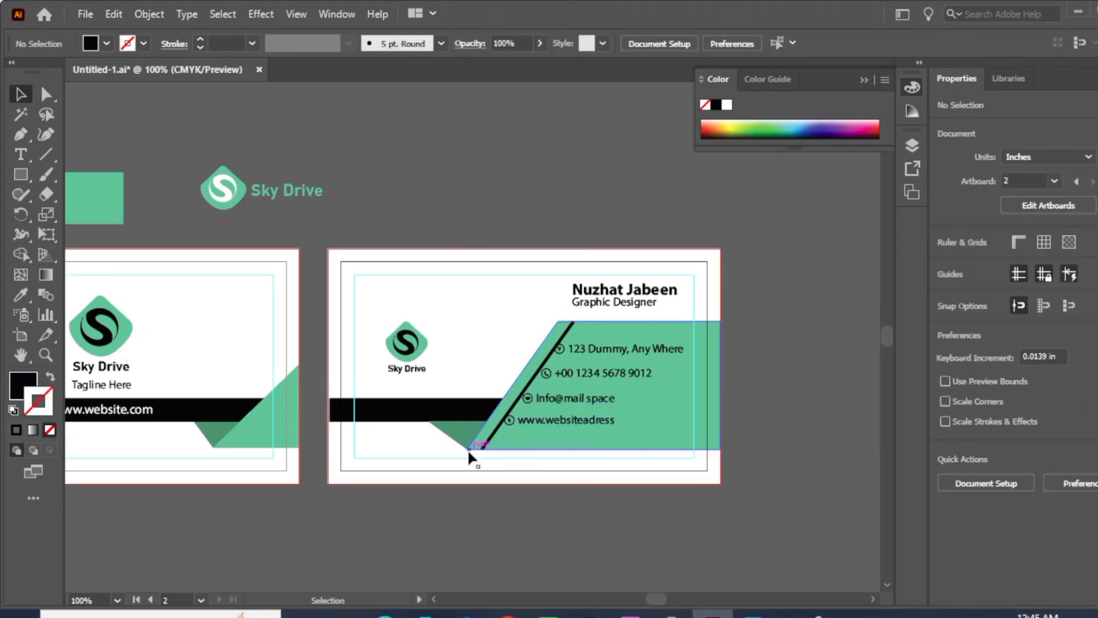
click(491, 438)
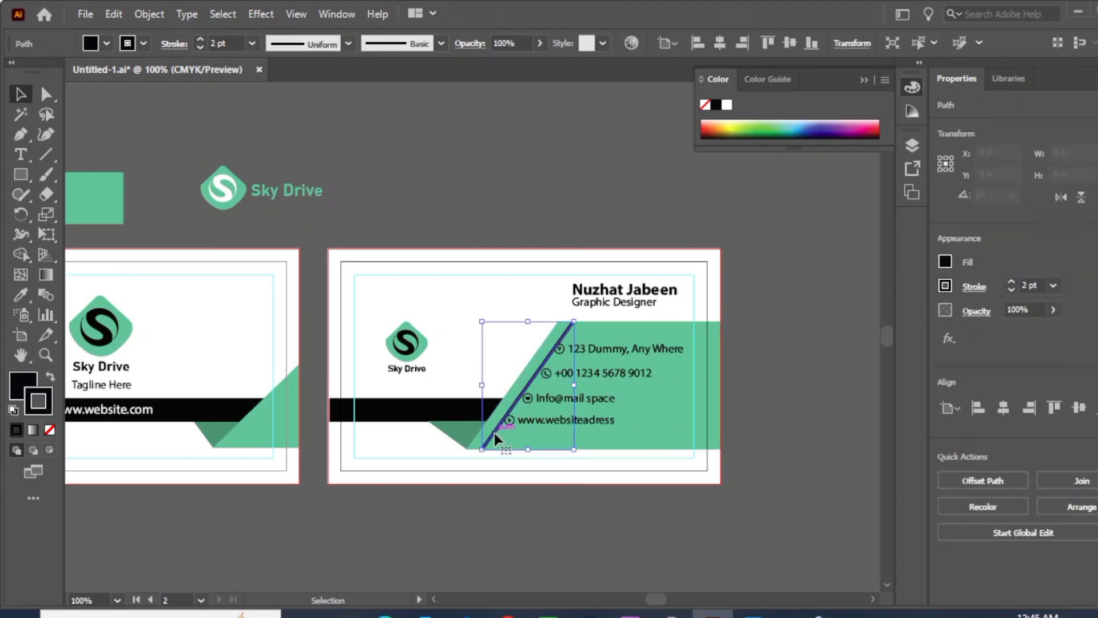
key(Delete)
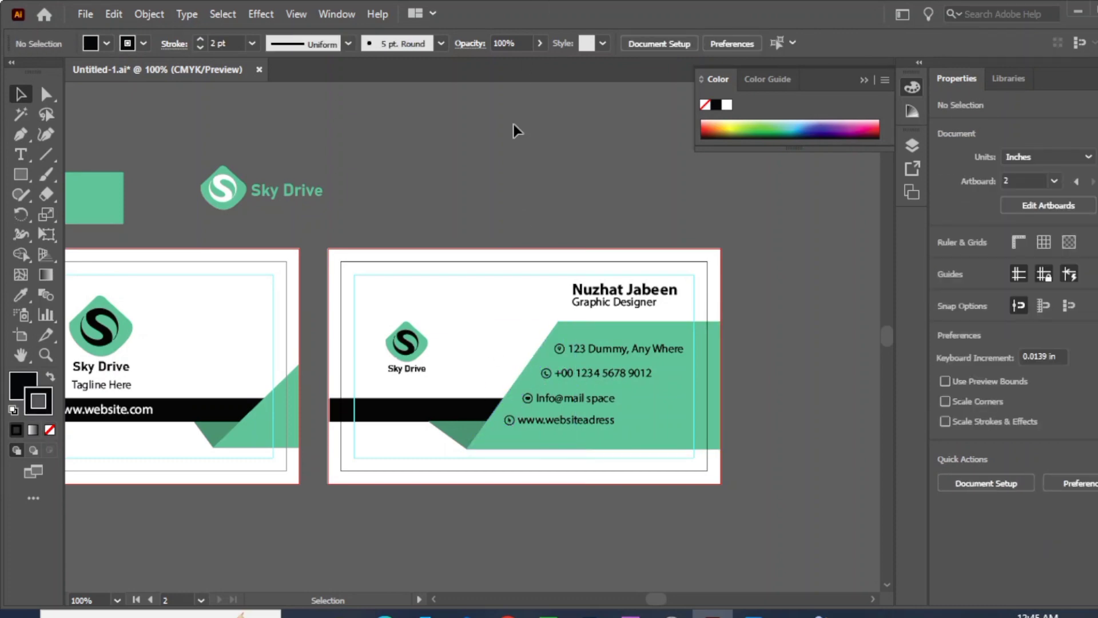
click(479, 267)
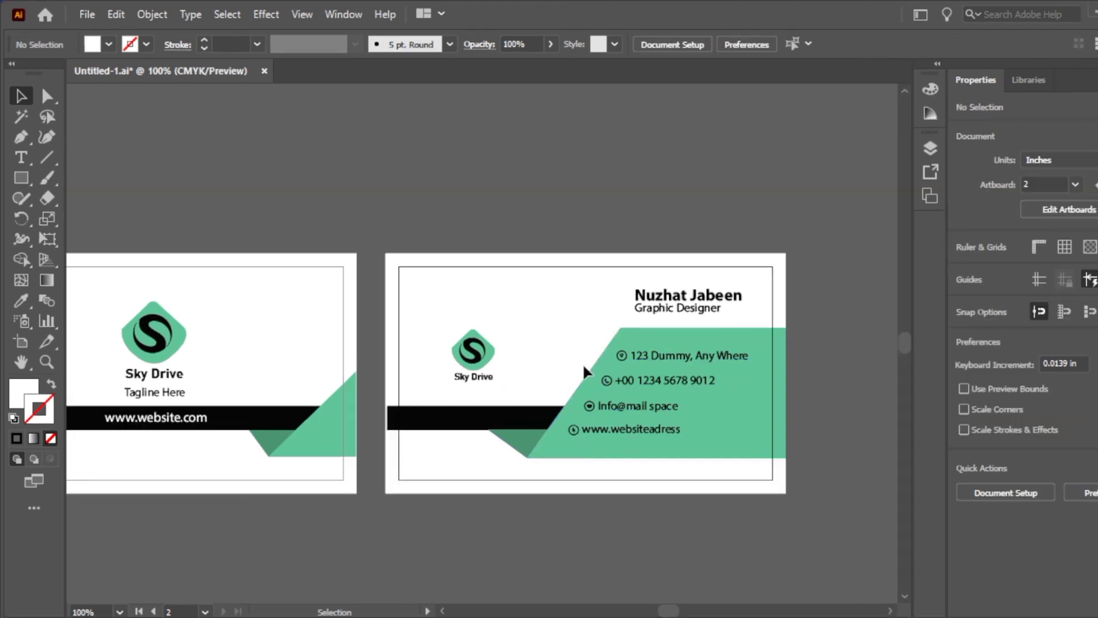
- Draw a white square about 0.22 in wide against the green panel's upper edge as a spacing gauge
click(21, 178)
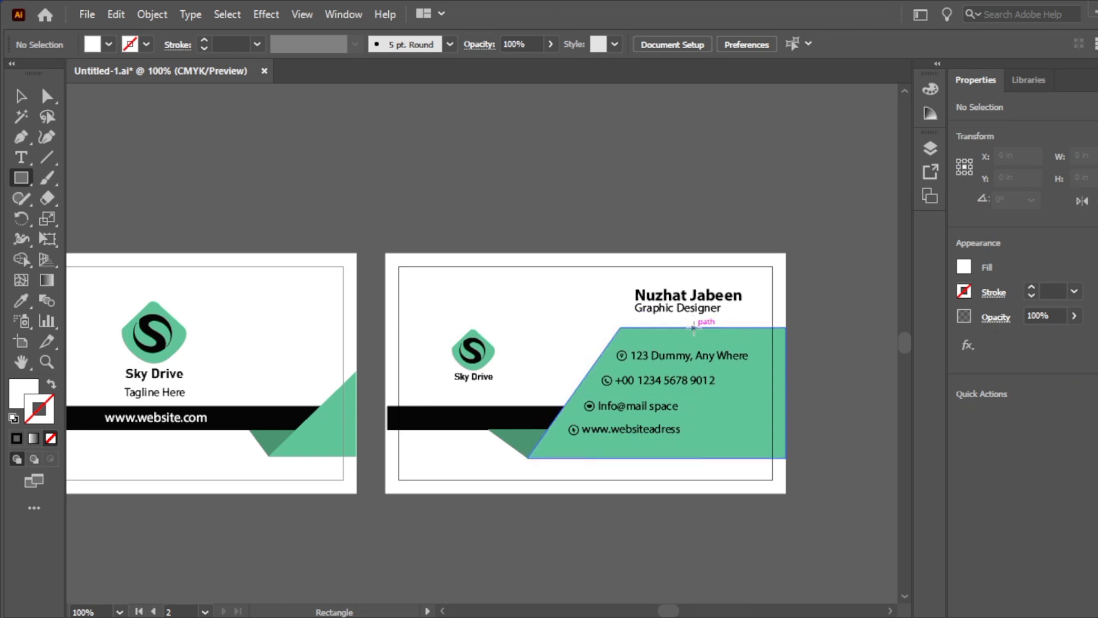
drag(693, 327, 718, 349)
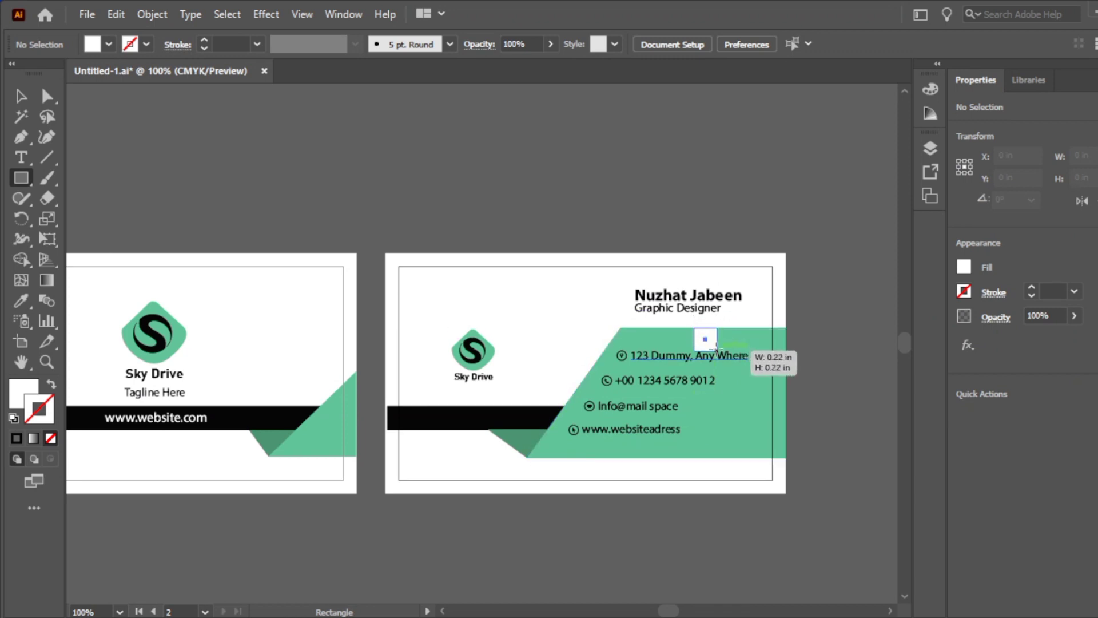
drag(717, 349, 718, 351)
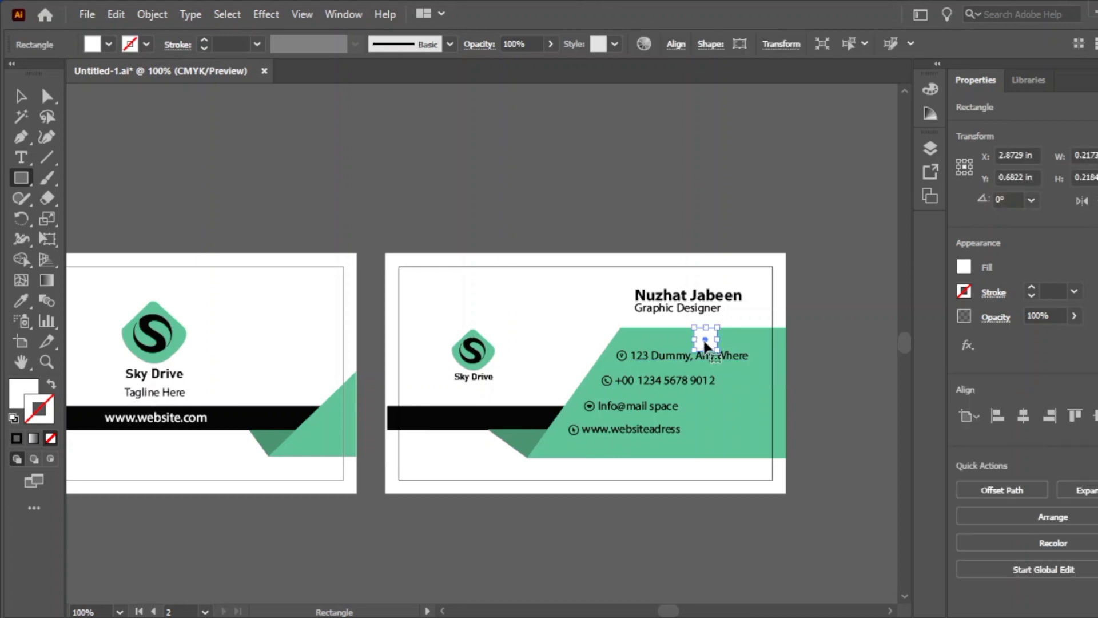
click(613, 214)
click(606, 349)
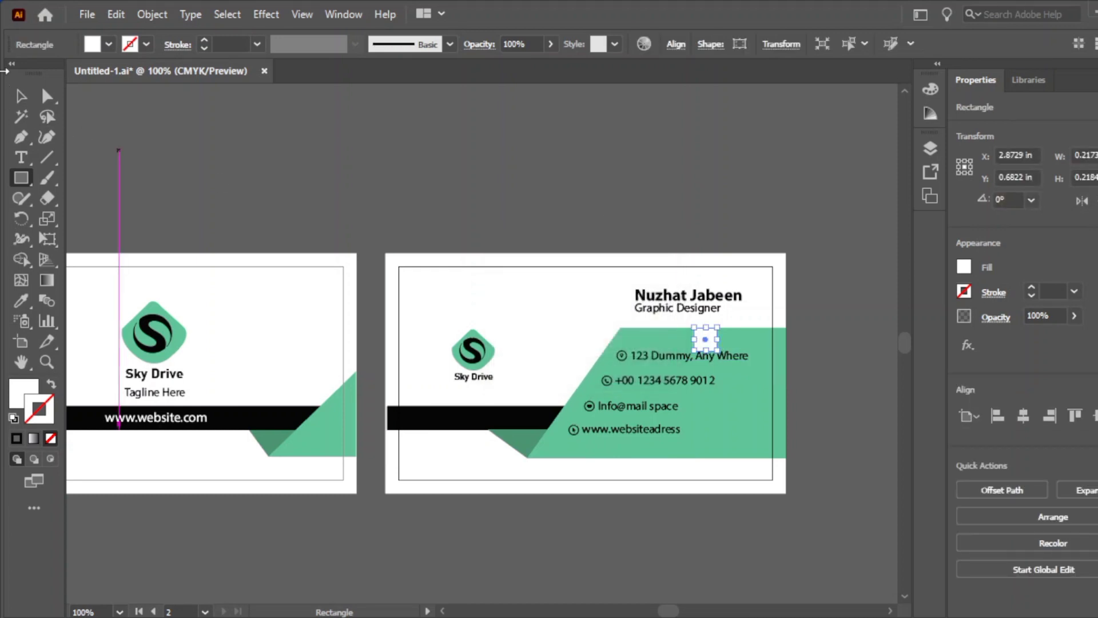
- Place white gauge squares at the green panel's upper and lower edges to compare the margins around the contact rows
click(19, 97)
drag(705, 336, 682, 448)
click(613, 304)
click(554, 223)
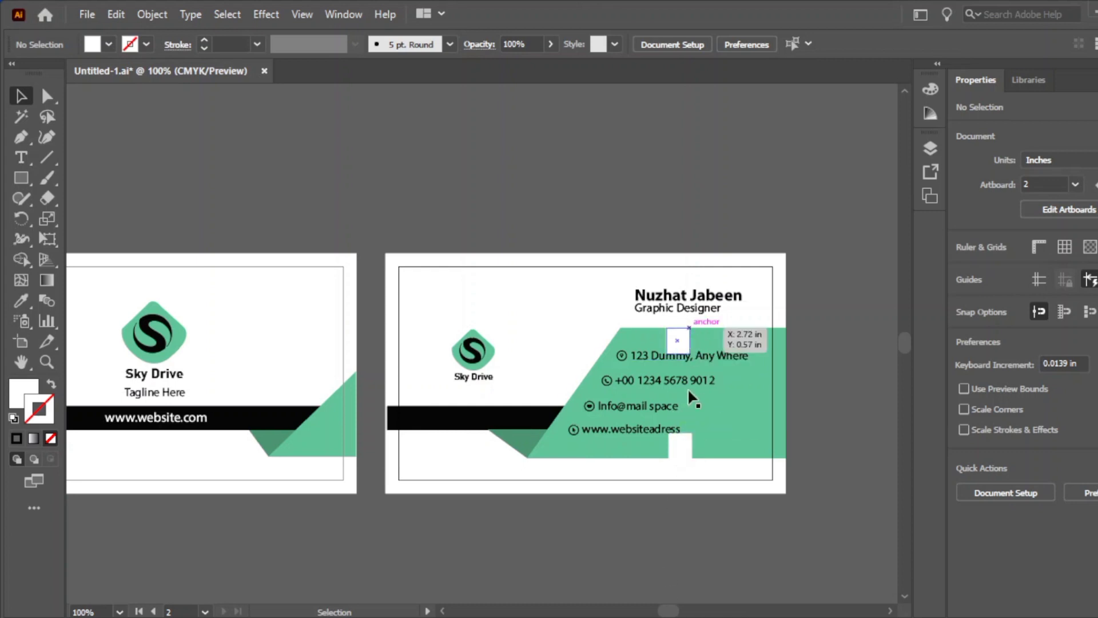
- Delete both white gauge squares from the green panel
click(679, 343)
key(Delete)
click(684, 448)
key(Delete)
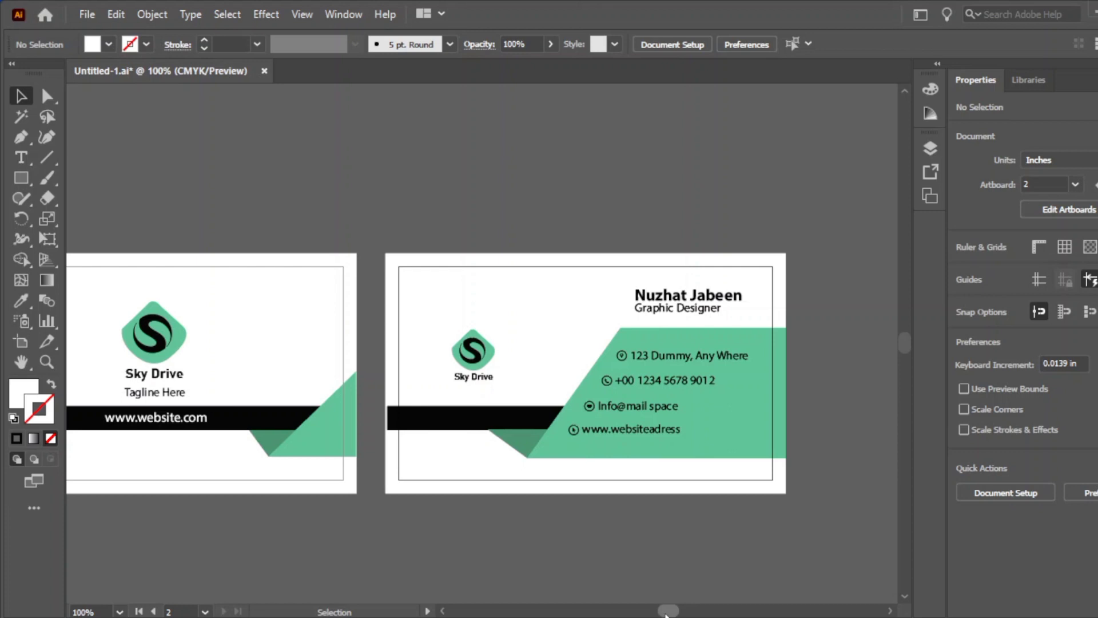
- Delete the black, white and green colour swatches and the spare Sky Drive logo above the artboards
mouse_move(666, 611)
mouse_down()
mouse_move(652, 611)
mouse_move(670, 611)
mouse_up()
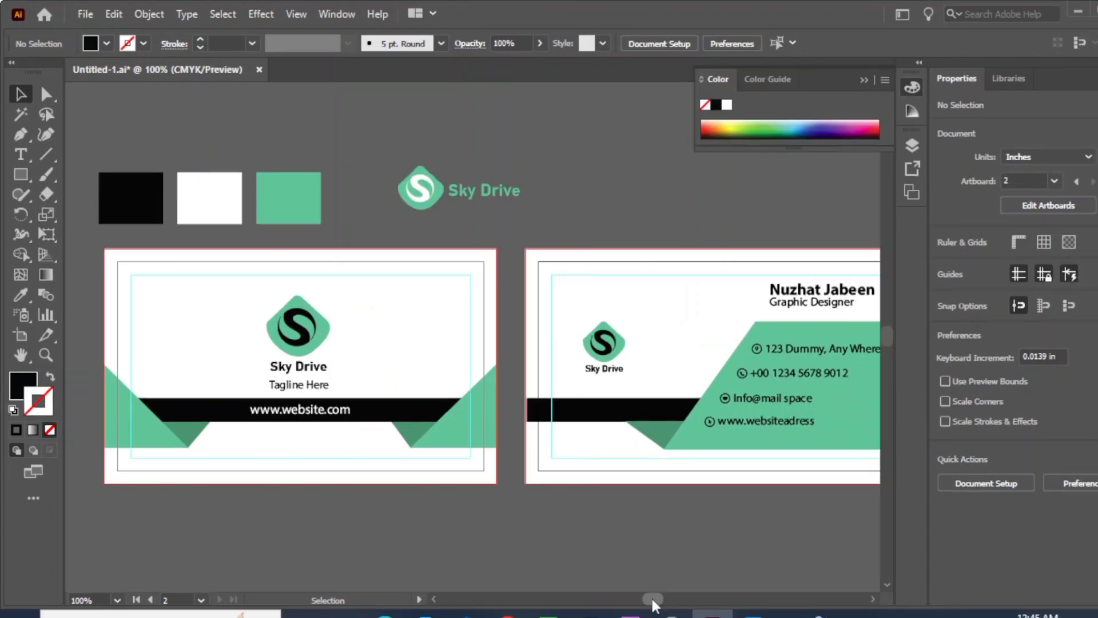
drag(654, 603, 655, 605)
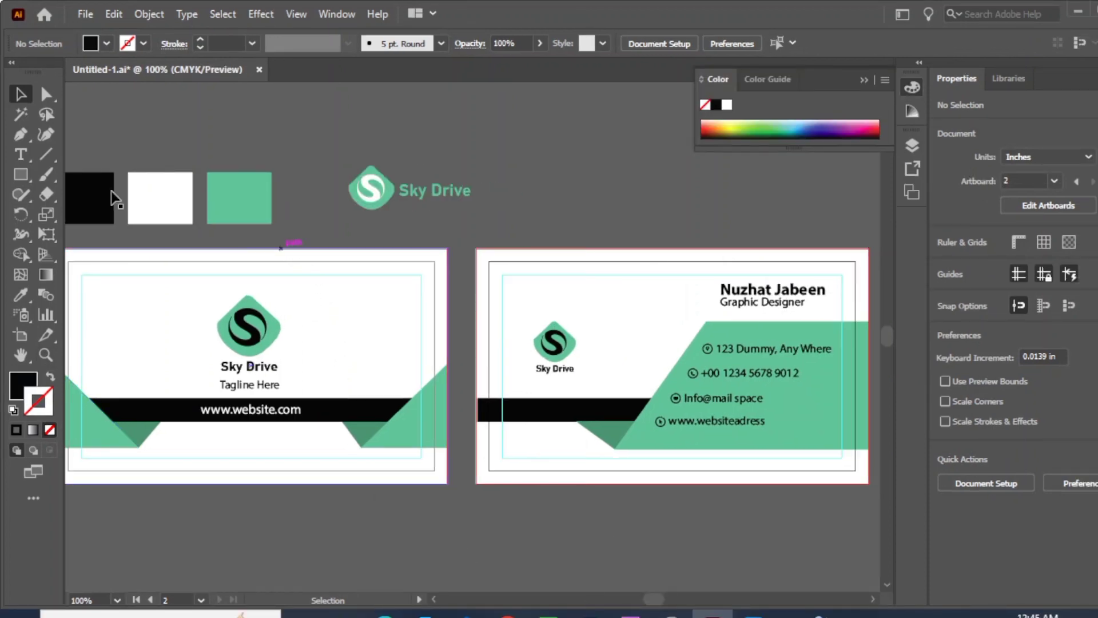
drag(91, 148, 444, 210)
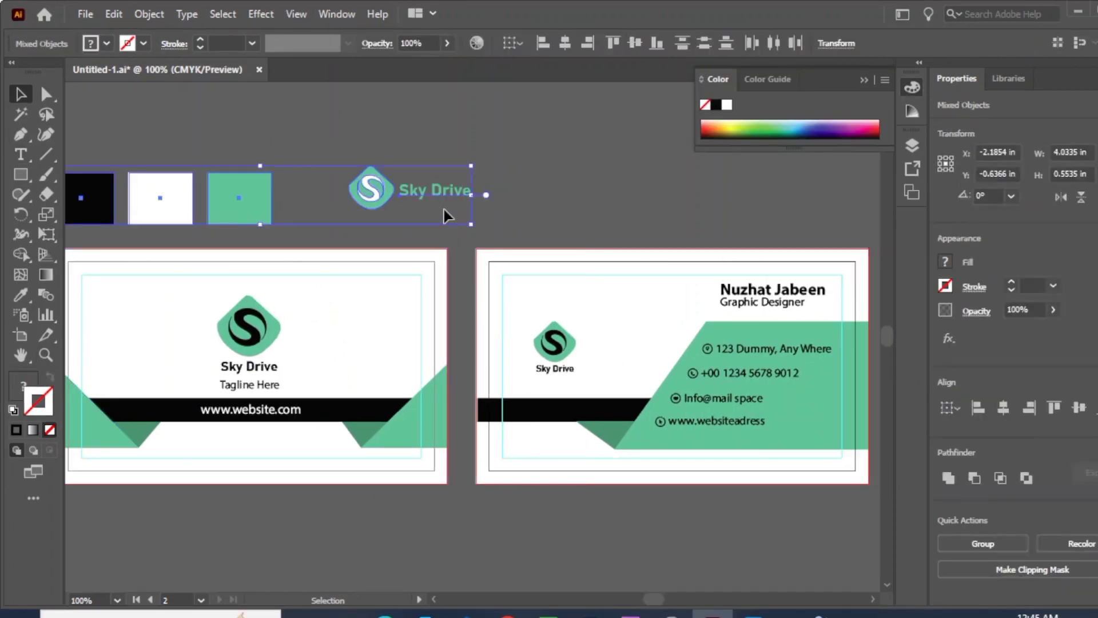
key(Delete)
key(ctrl+minus)
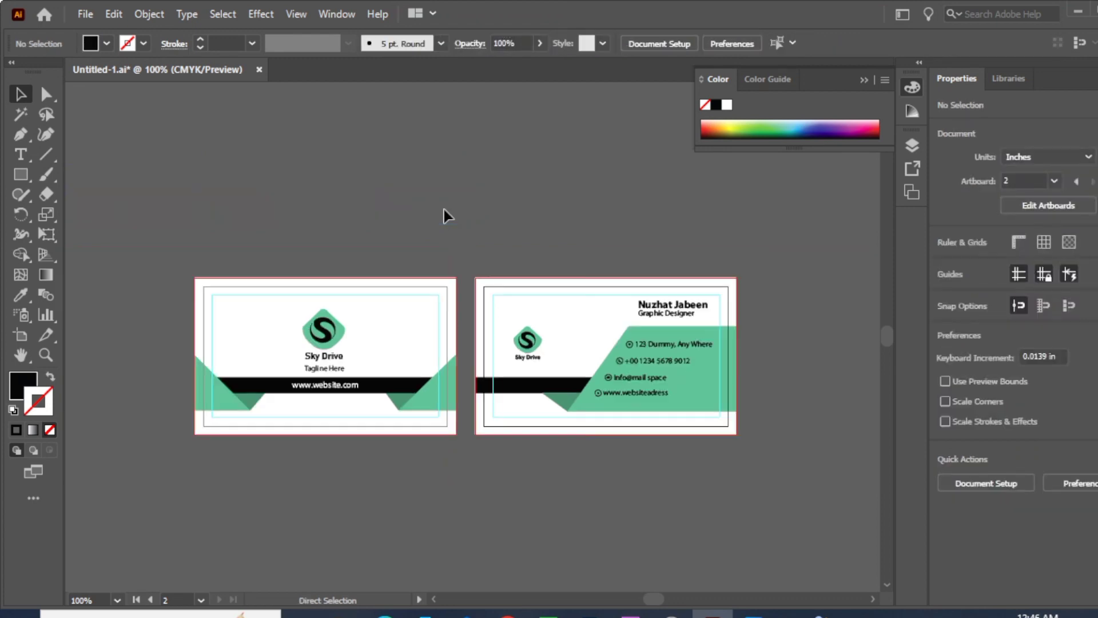
key(ctrl+plus)
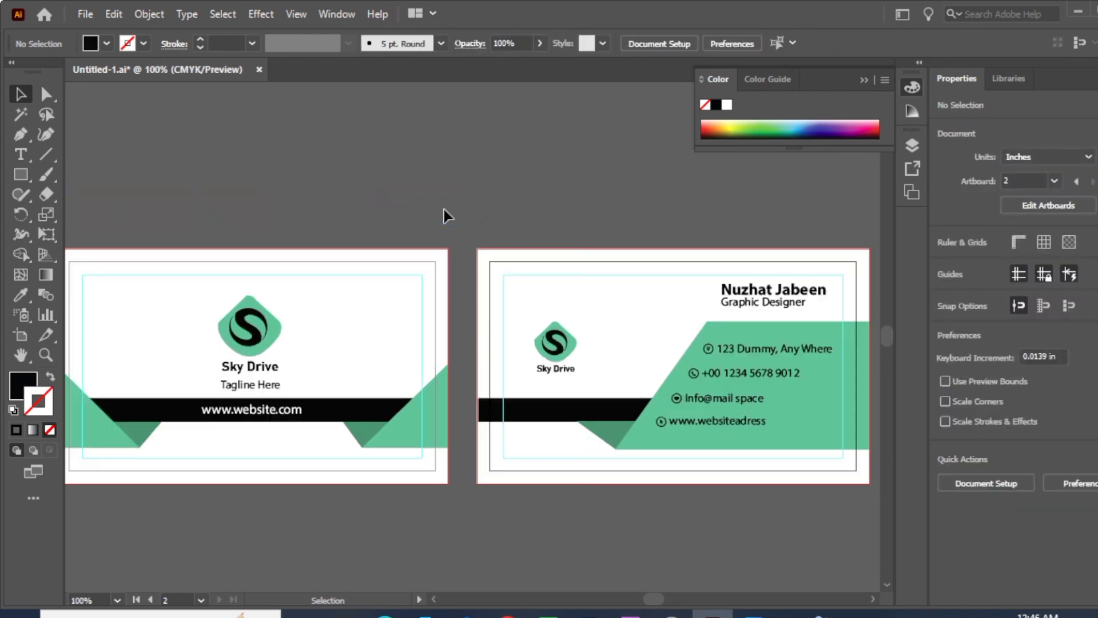
- Hide the guides on both business card artboards
scroll(646, 588, right, 2)
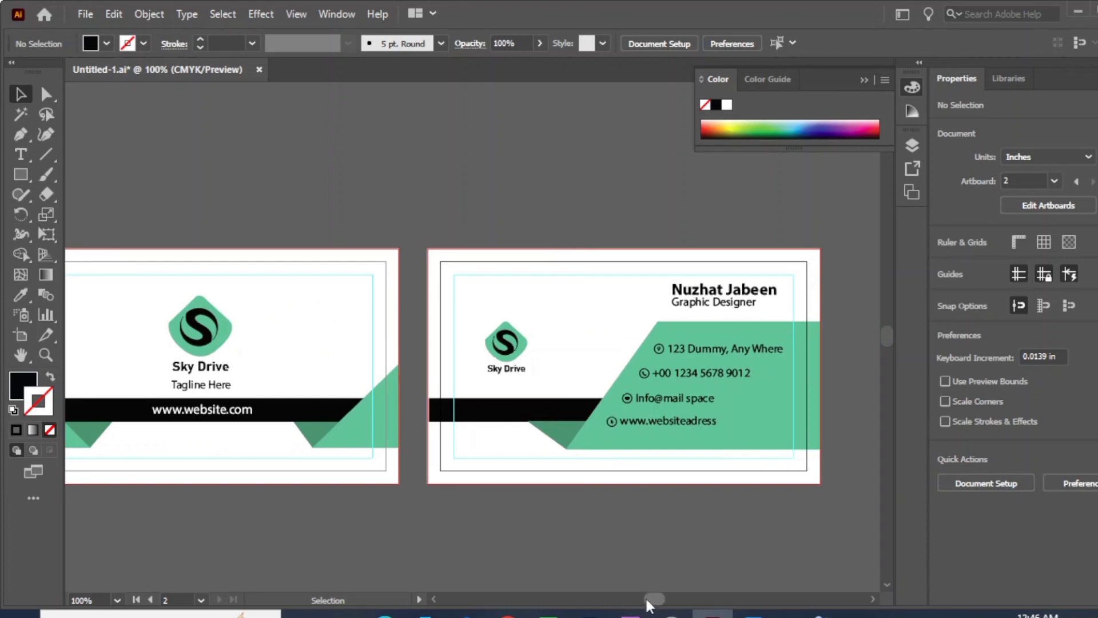
drag(646, 599, 645, 598)
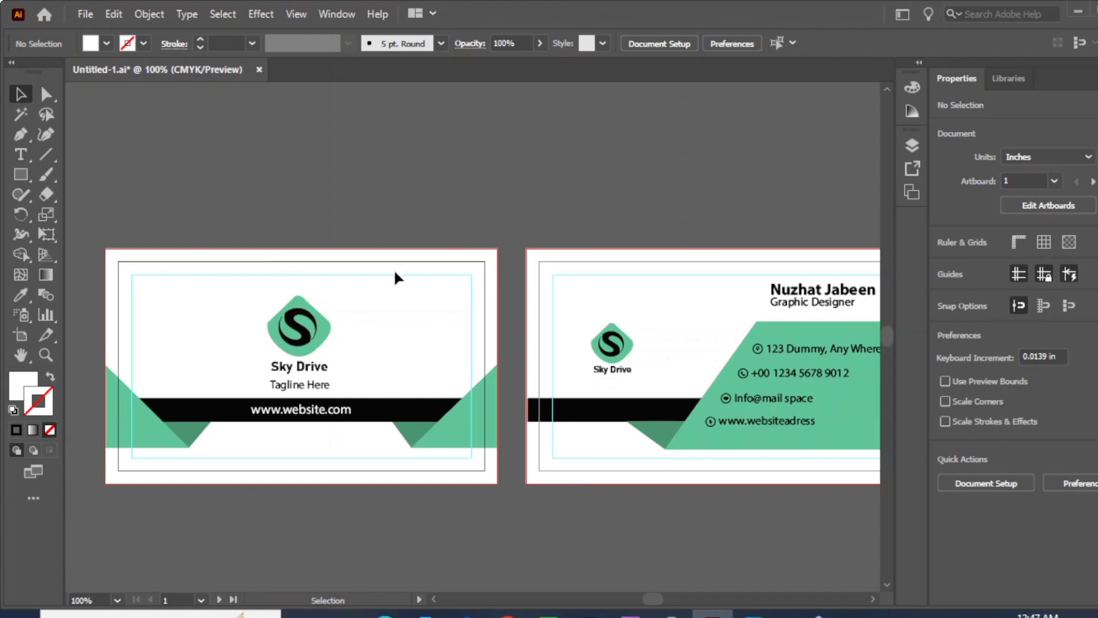
right_click(395, 272)
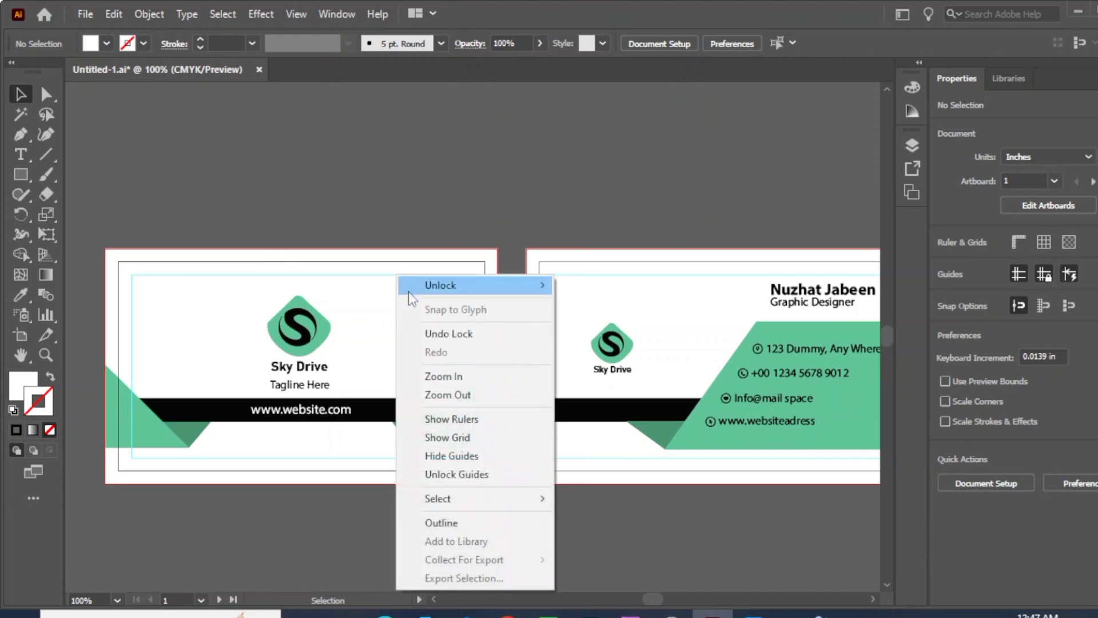
click(413, 456)
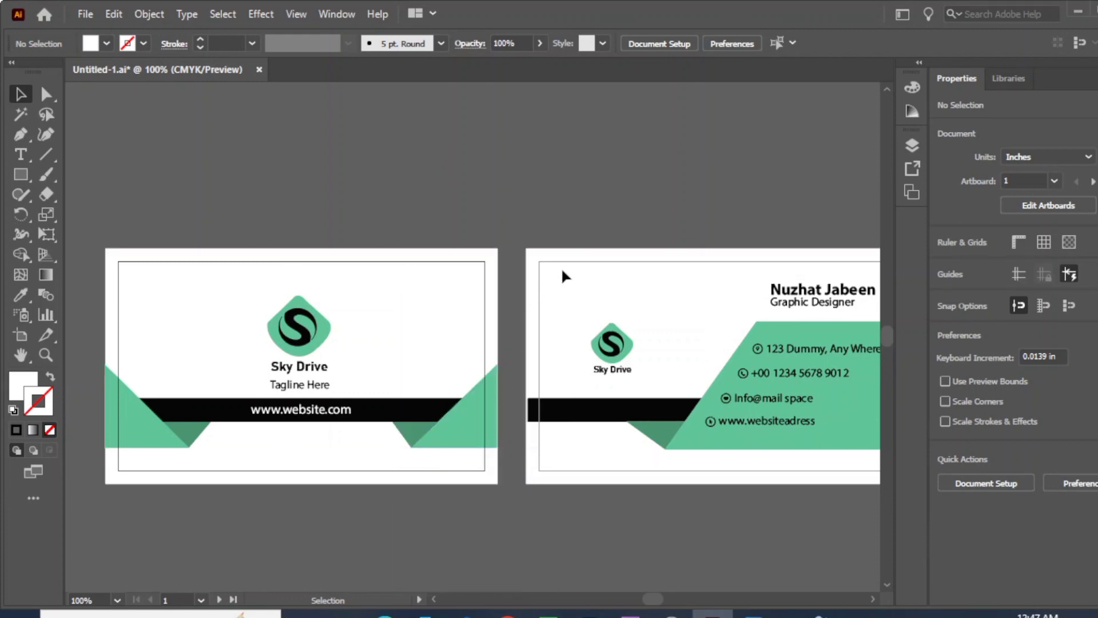
click(584, 295)
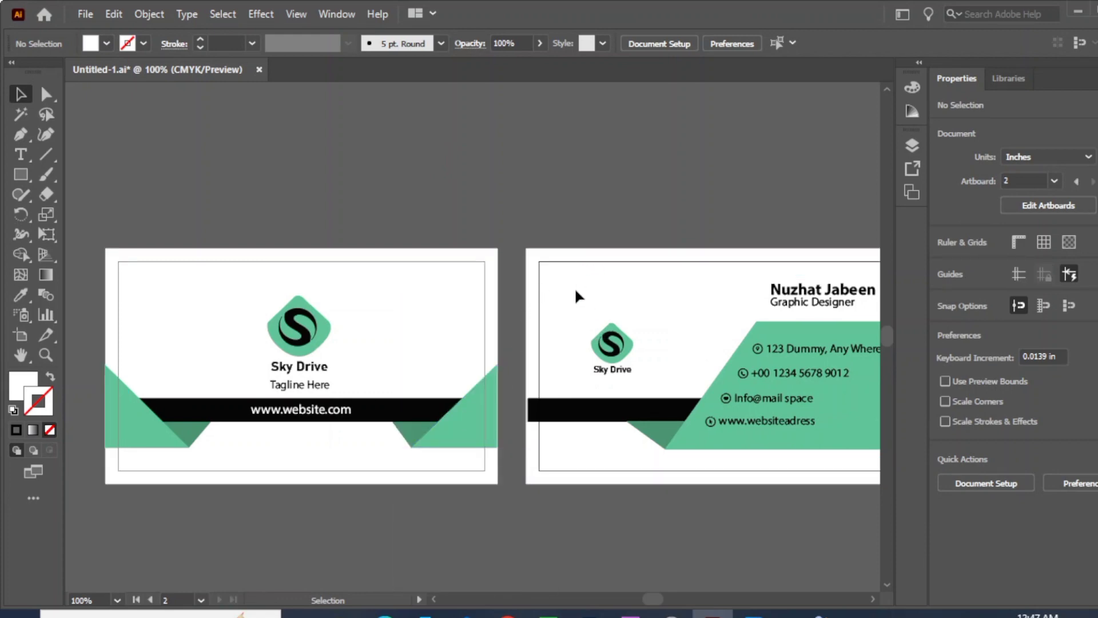
click(493, 253)
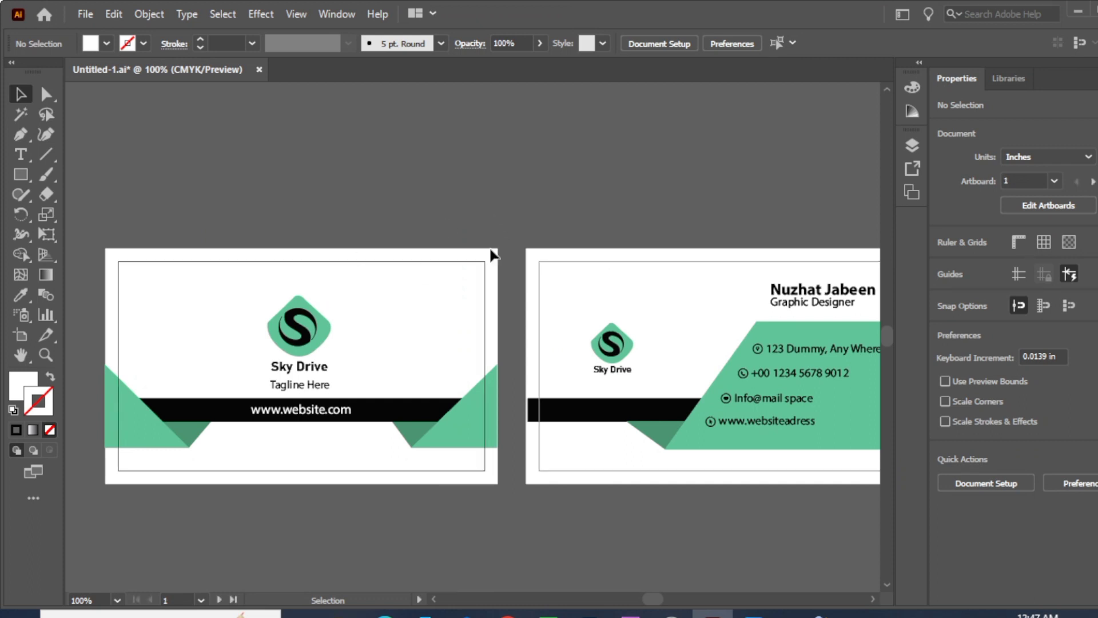
- Export all artboards to the Desktop as JPEGs named "busniess card", using CMYK, maximum quality and 300 ppi
click(84, 15)
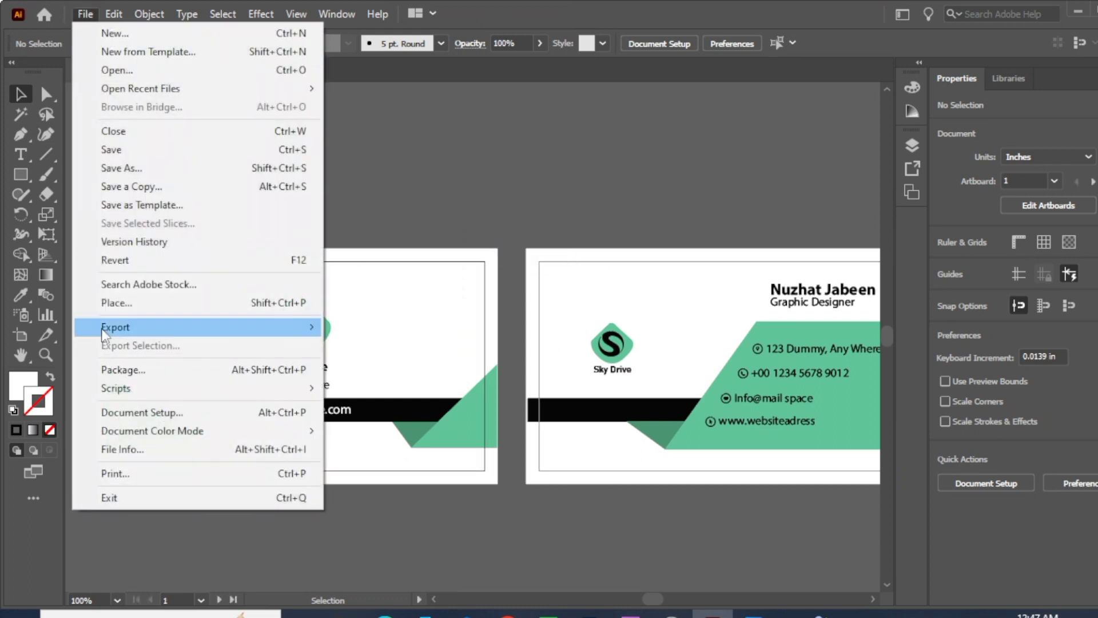
mouse_move(105, 329)
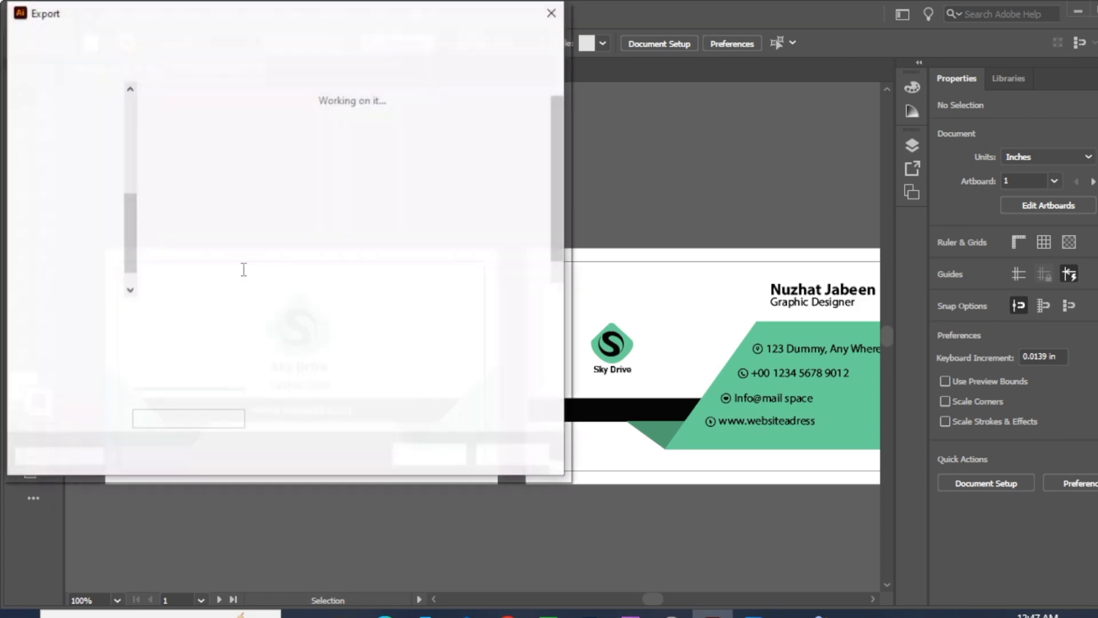
click(73, 138)
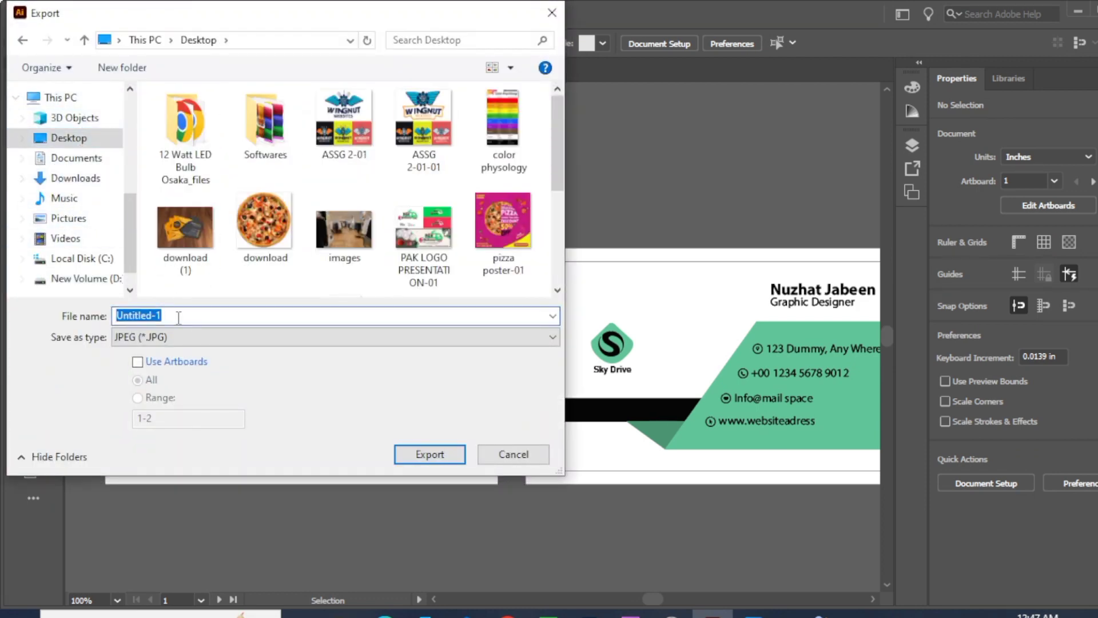
text(busniess card)
click(143, 365)
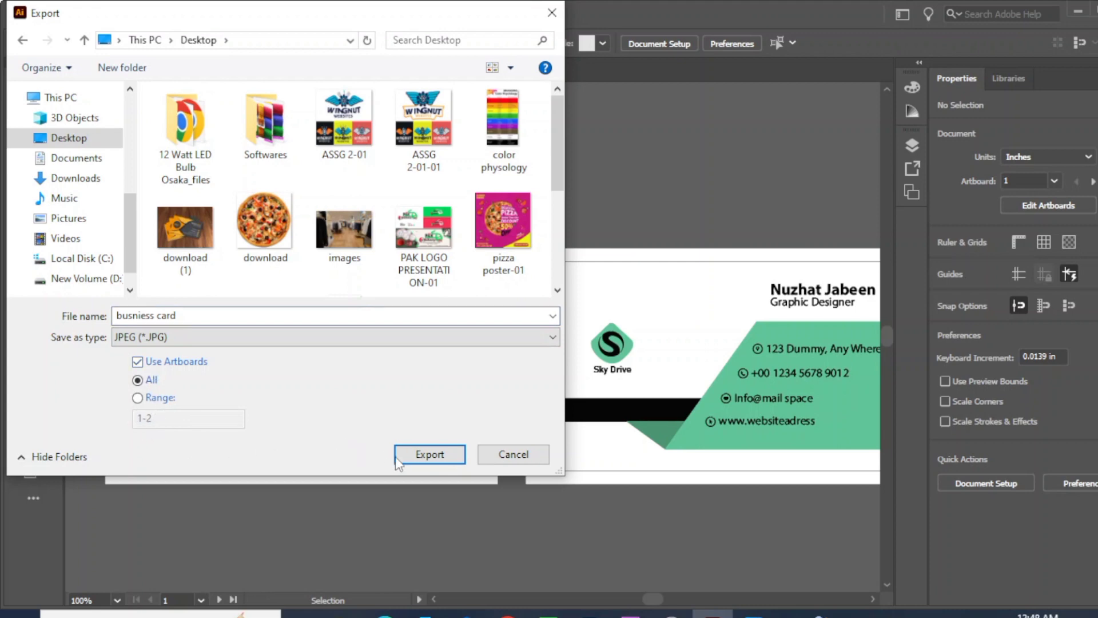
click(421, 460)
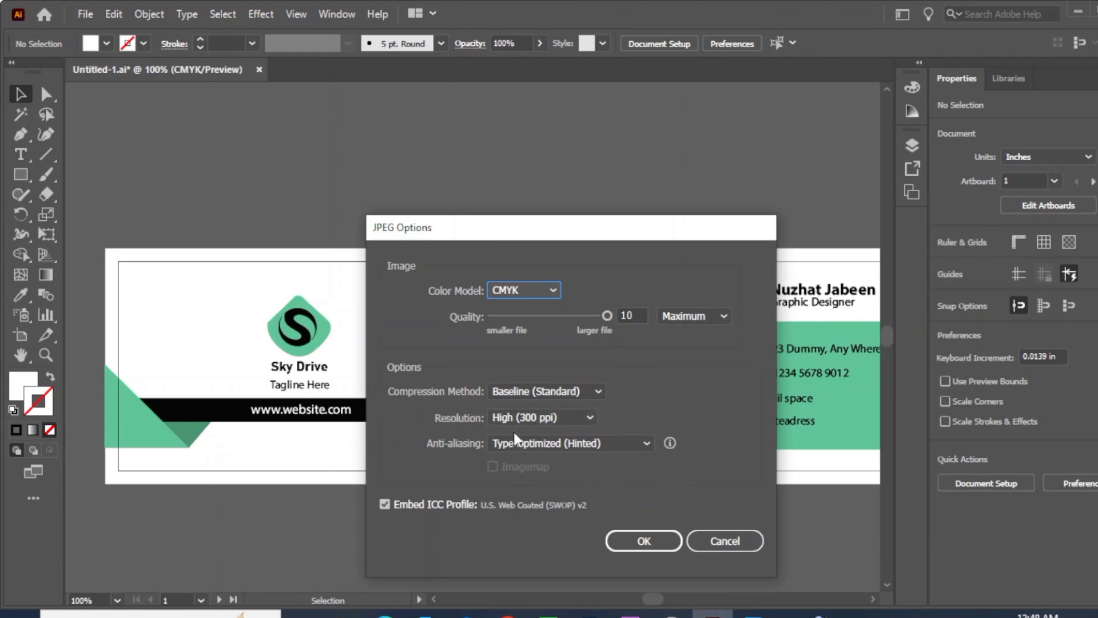
click(642, 541)
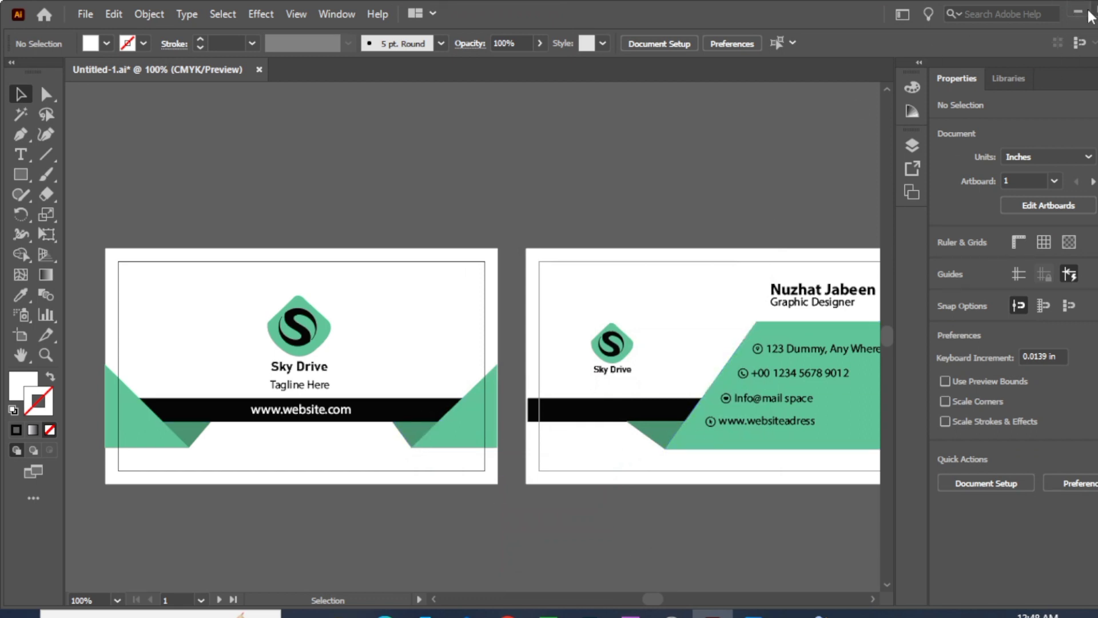
- Switch to the desktop and view the exported images busniess card-01 and busniess card-02, closing each after checking it
click(1078, 11)
double_click(470, 211)
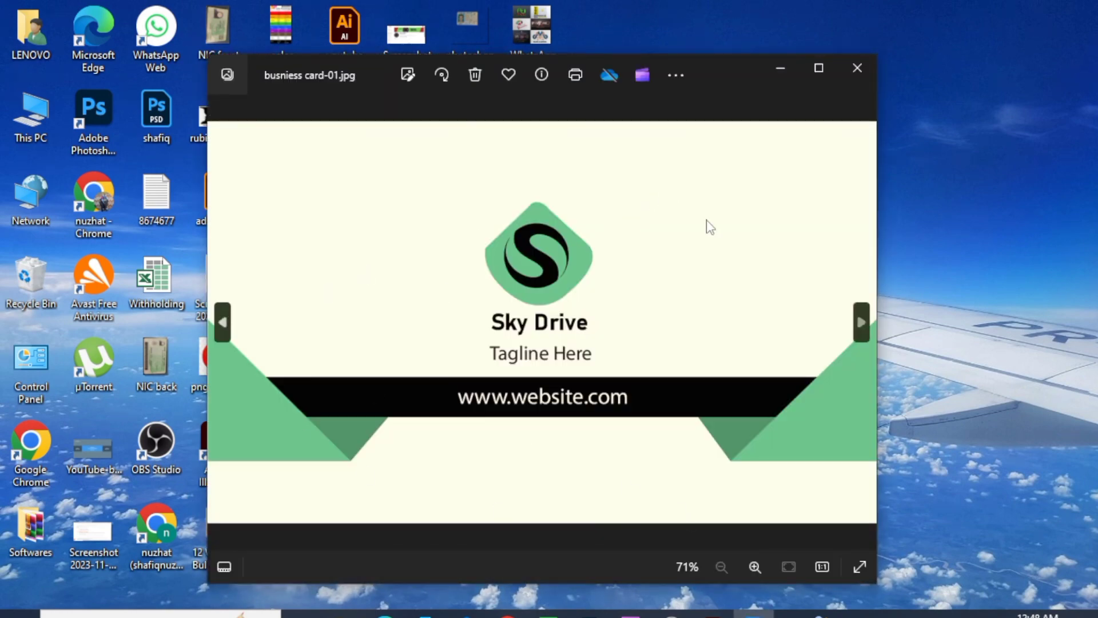
click(857, 67)
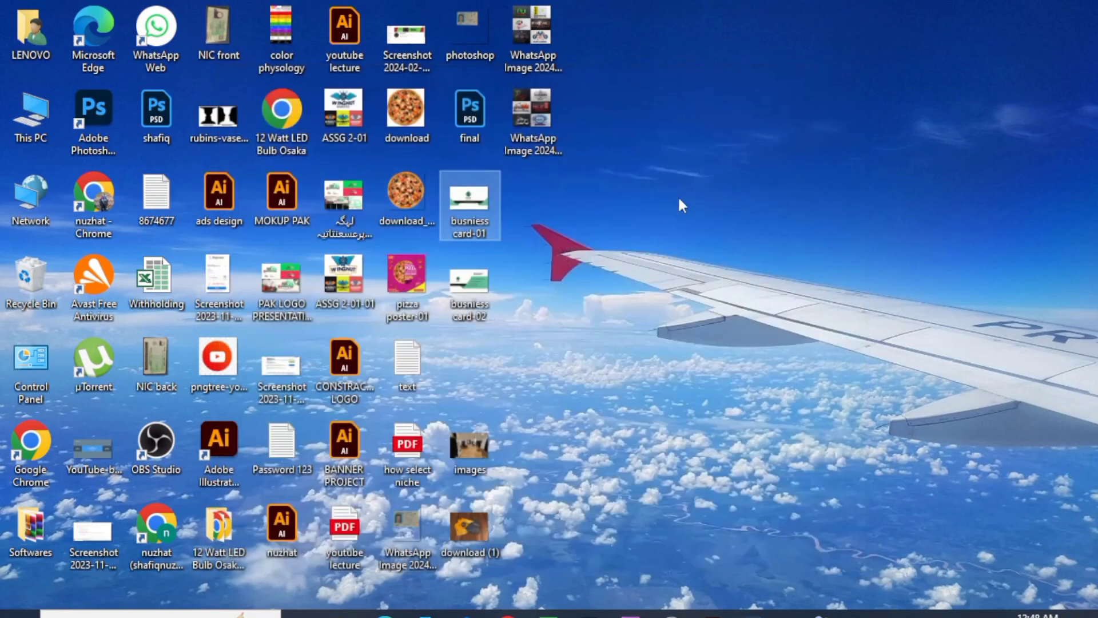
double_click(472, 283)
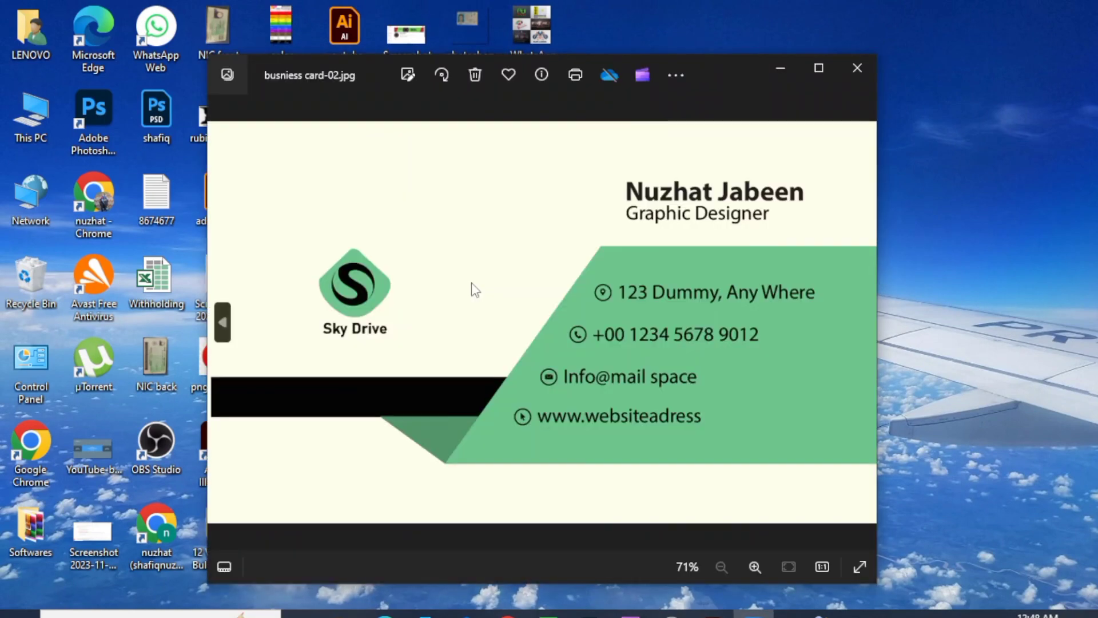
click(856, 70)
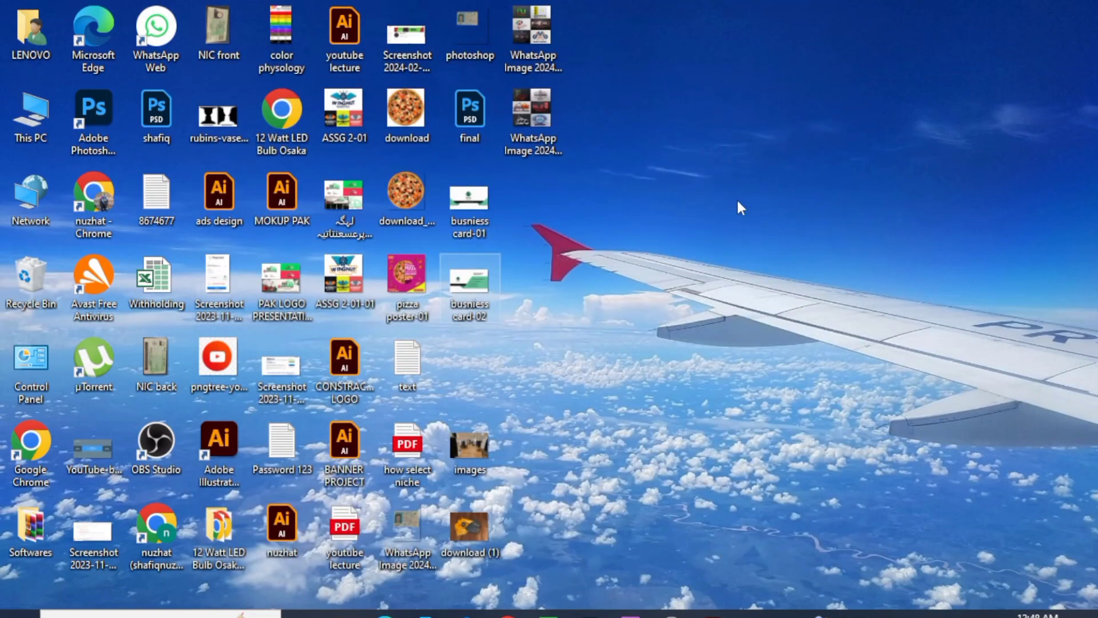